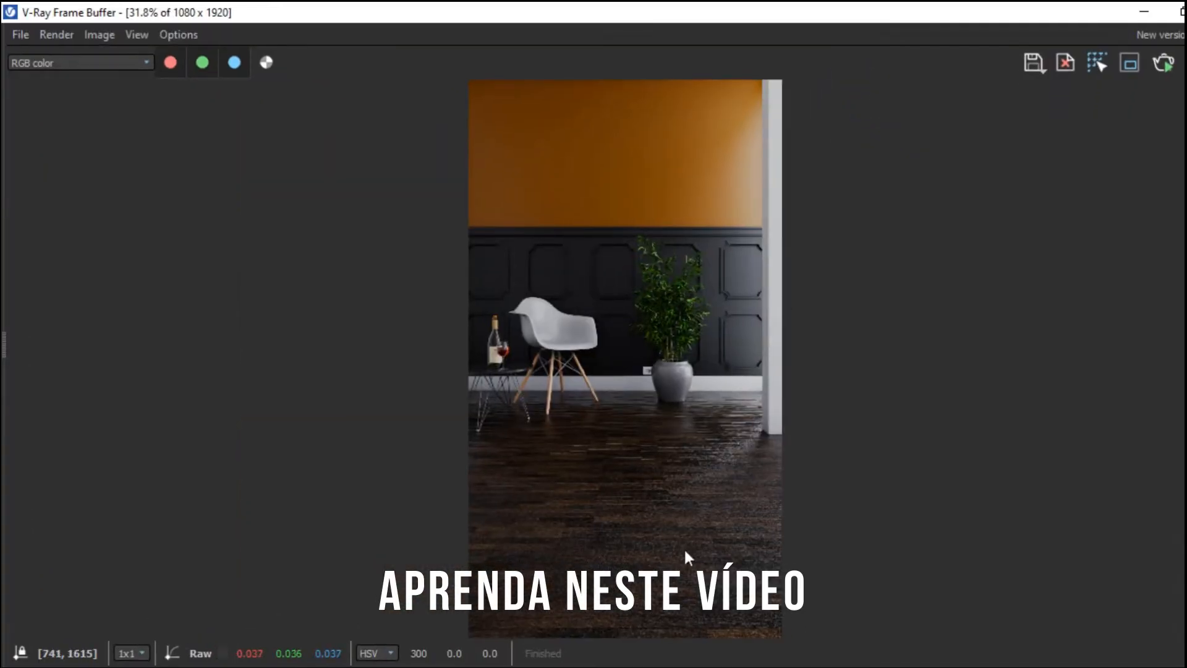
scroll(605, 366, up, 1)
middle_drag(585, 313, 593, 466)
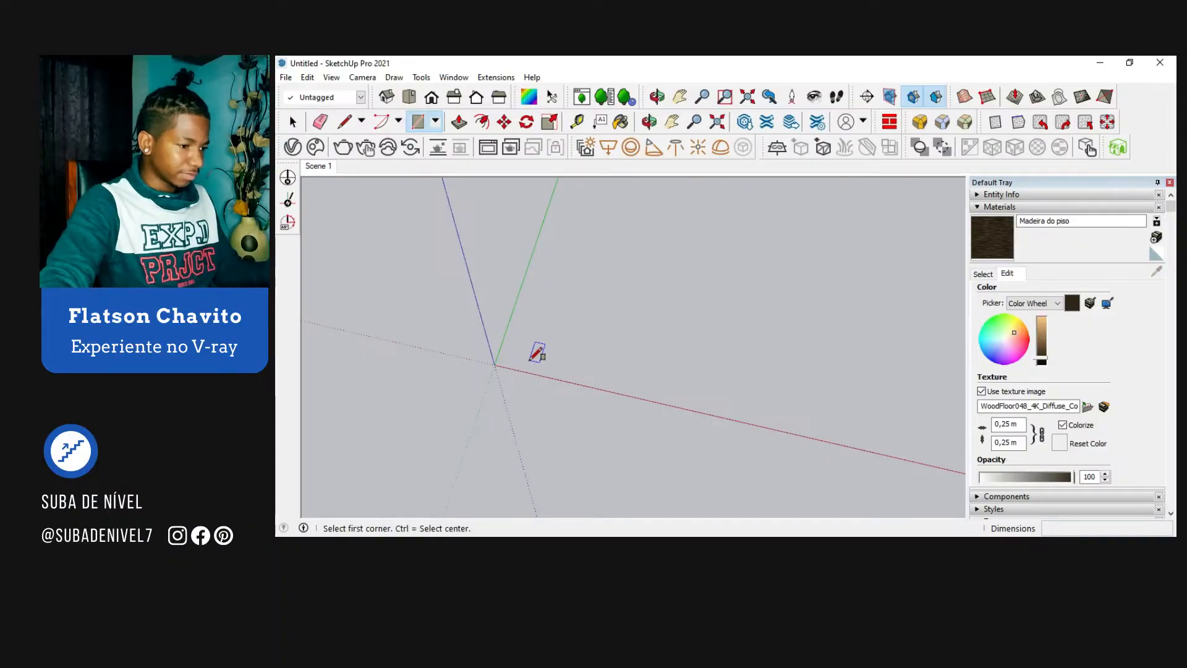
Step: Draw a rectangle about 3.27 m by 3.11 m on the ground plane near the origin
click(529, 361)
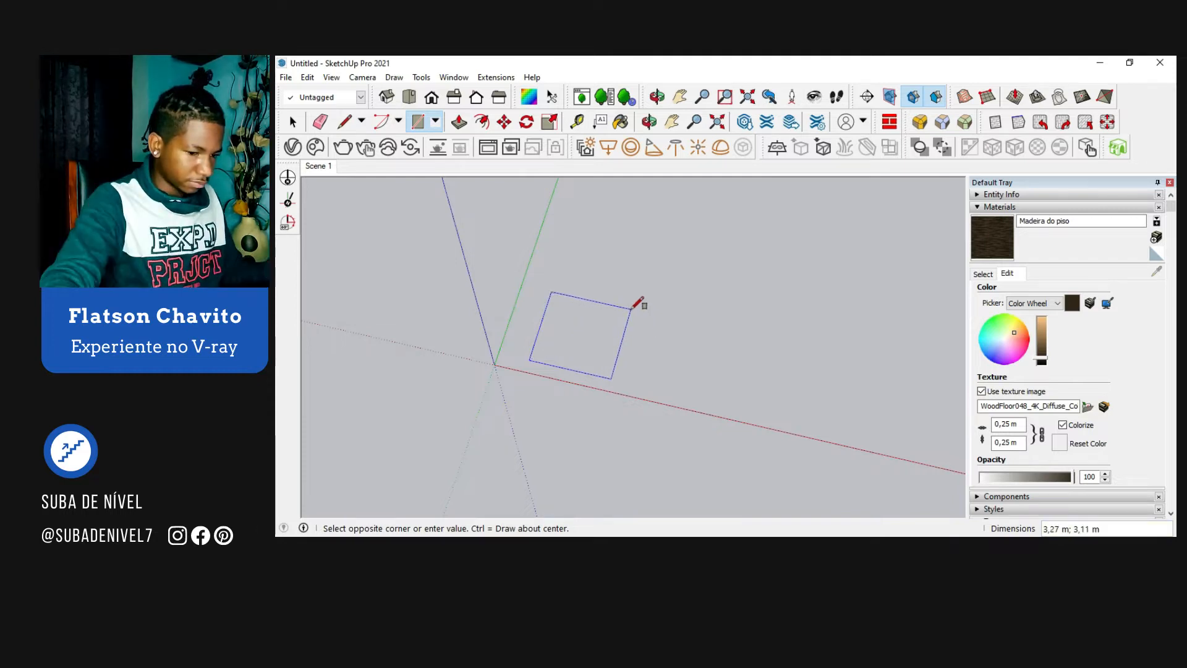
click(631, 308)
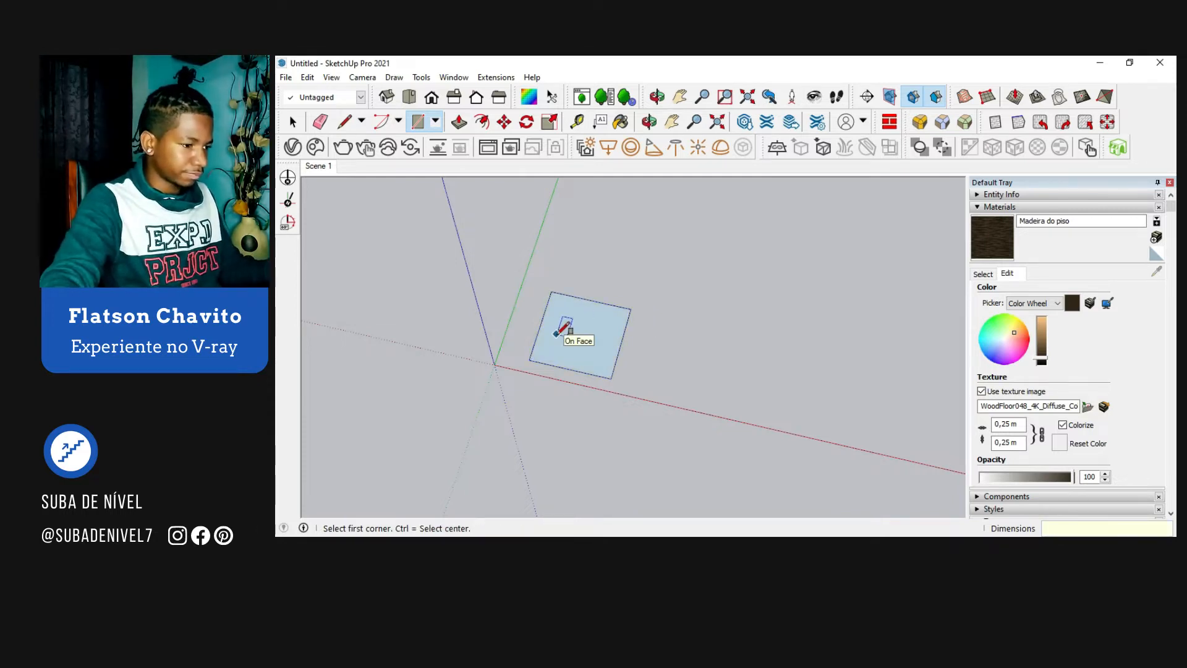
key(space)
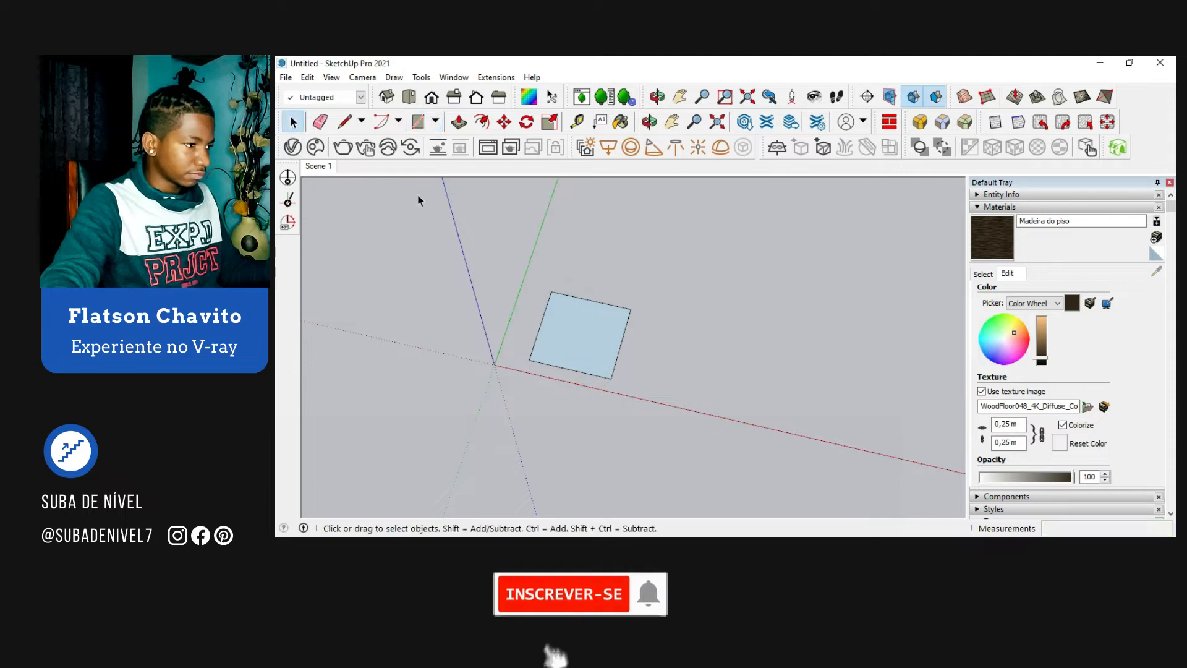
Step: Group the ground rectangle's face together with its bounding edges
middle_drag(535, 312, 588, 319)
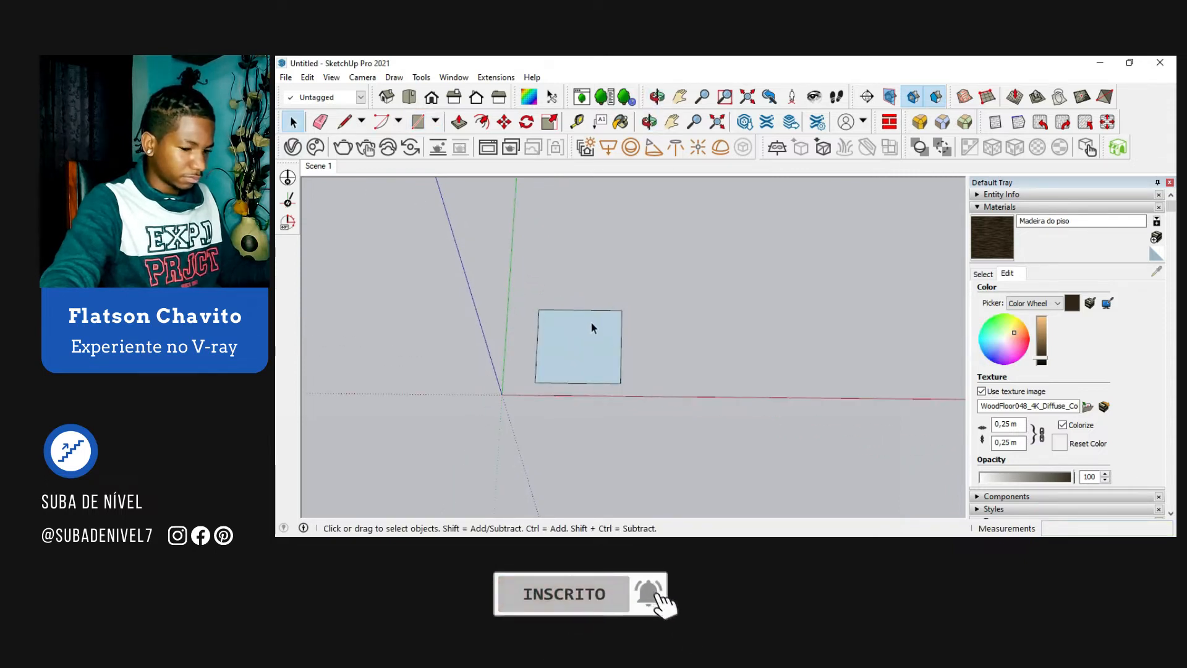
scroll(581, 350, up, 3)
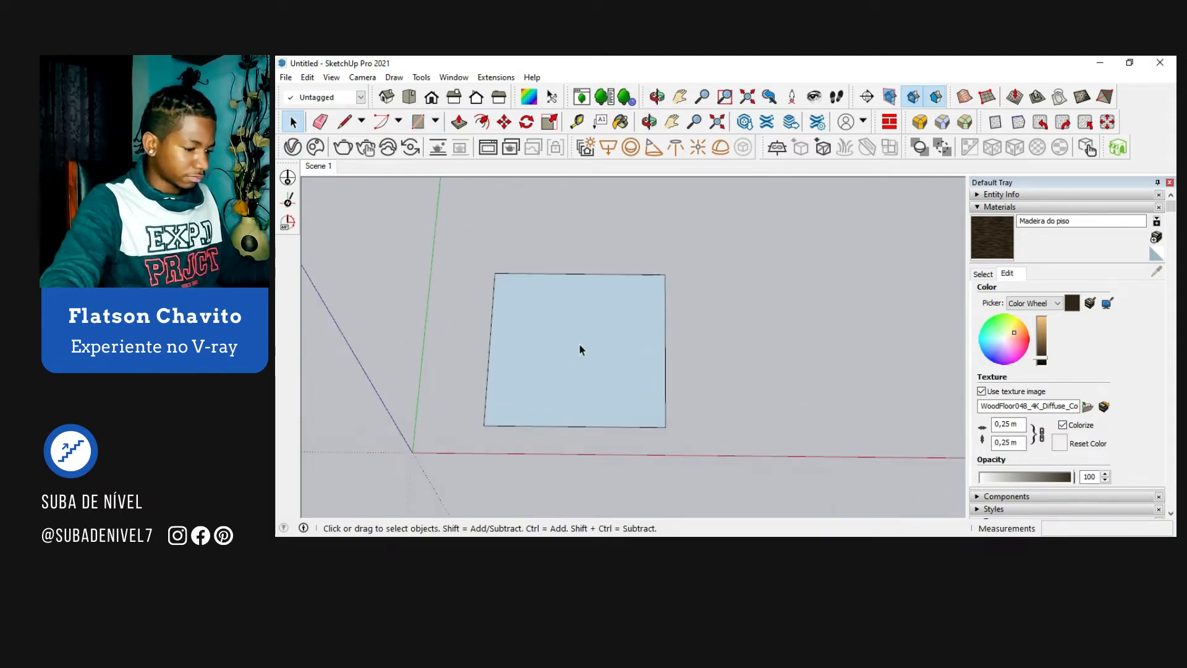
mouse_move(579, 345)
shift+middle_down()
mouse_move(517, 328)
mouse_move(572, 351)
shift+middle_up()
click(571, 351)
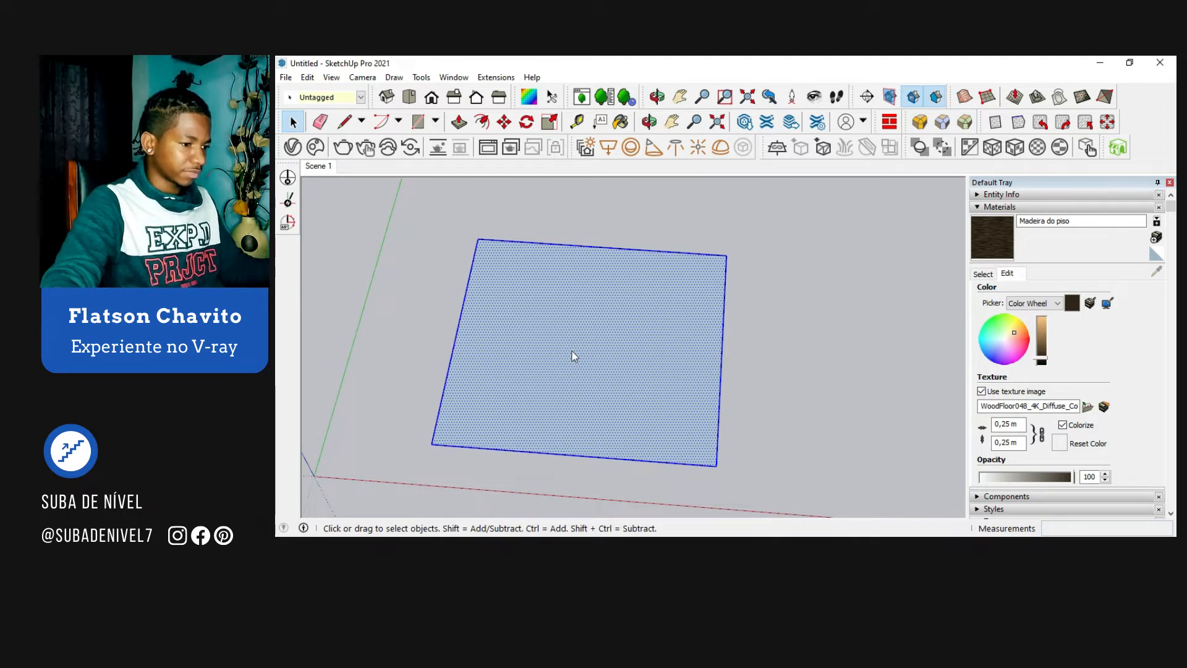
right_click(571, 350)
click(613, 221)
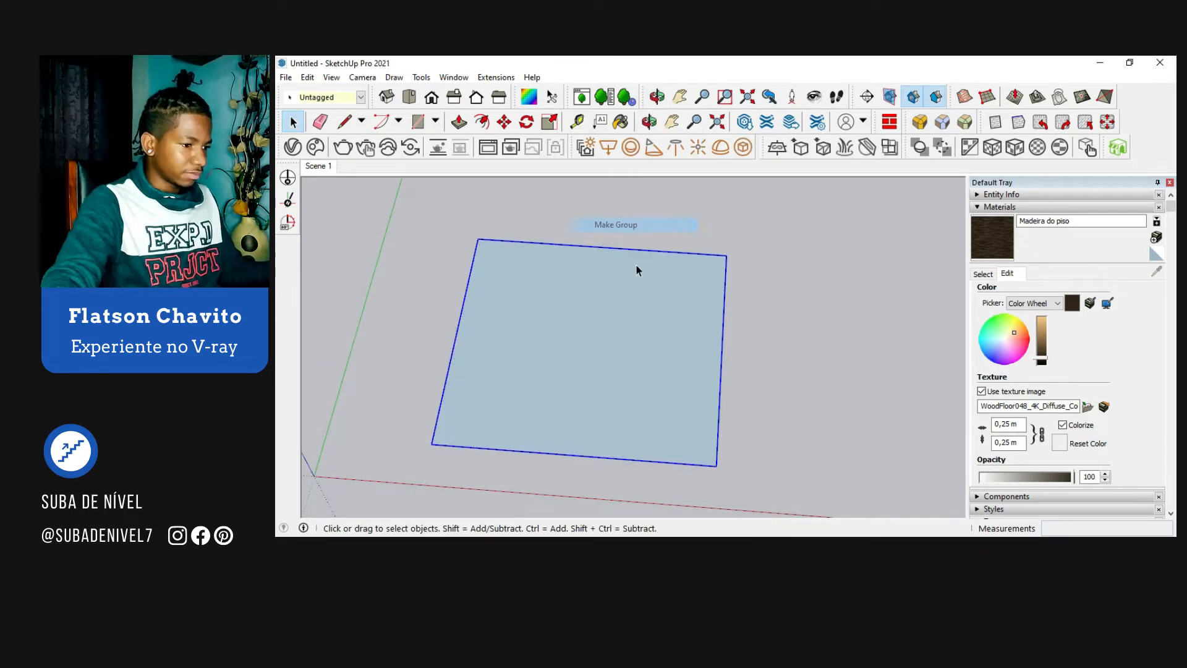
Step: Open the rectangle's group for editing and reverse its face so the front side points up
double_click(579, 362)
right_click(579, 364)
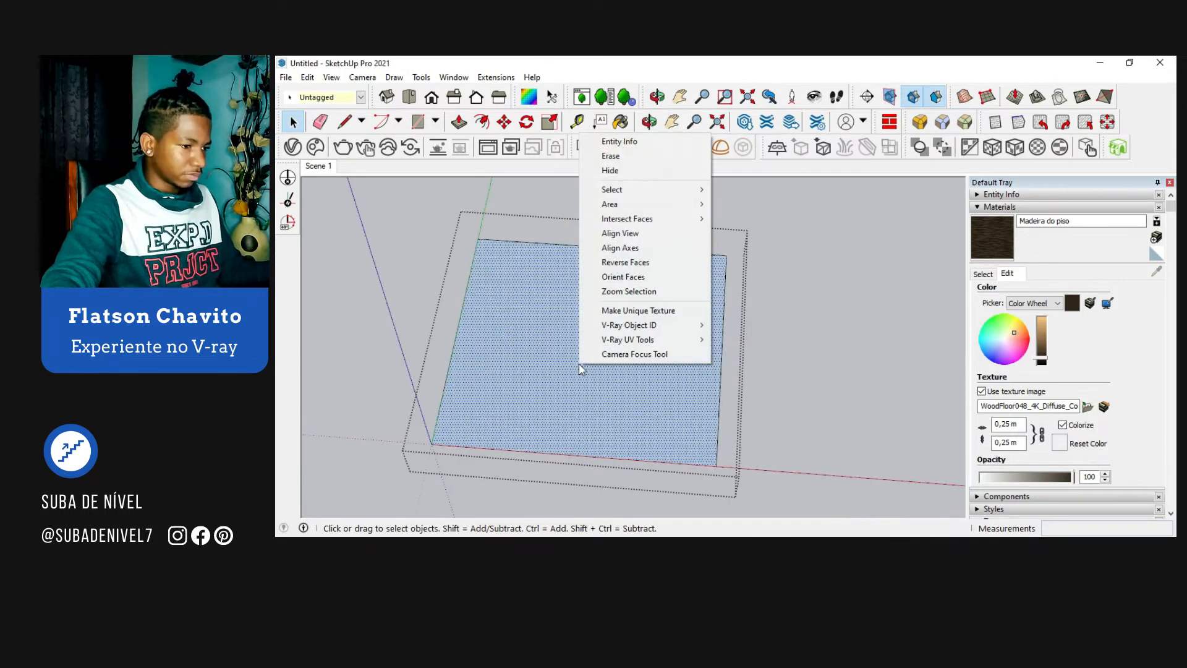
click(647, 282)
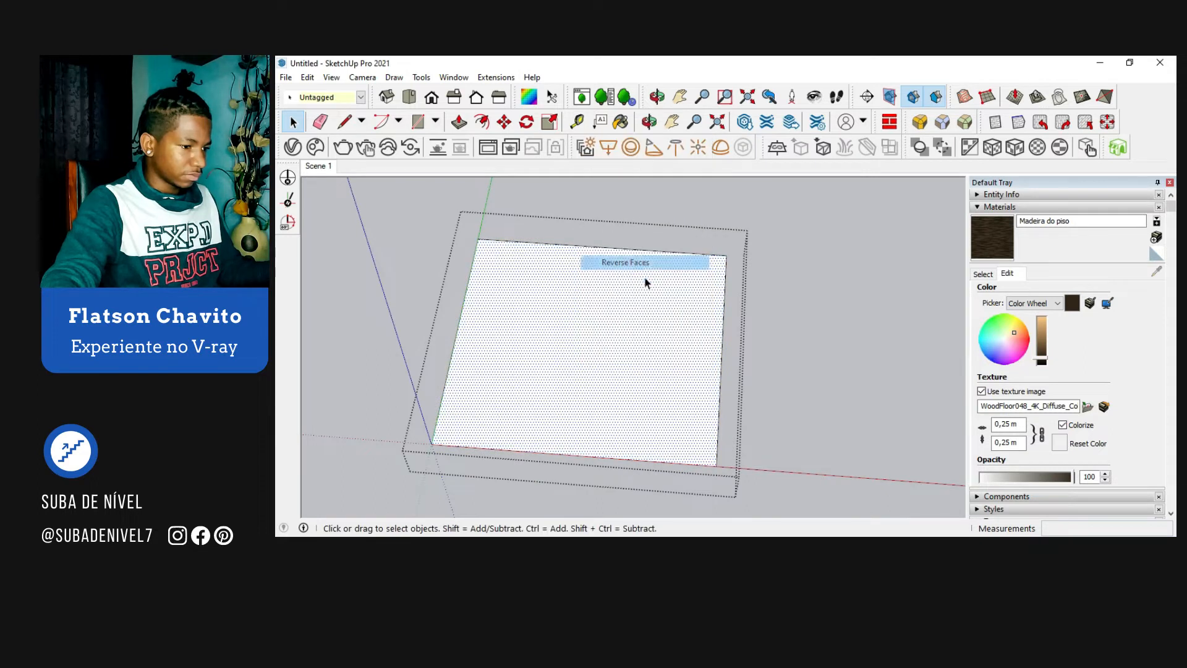
Step: Offset the rectangle's edges outward by about 0.09 m to outline the wall thickness
key(f)
click(572, 382)
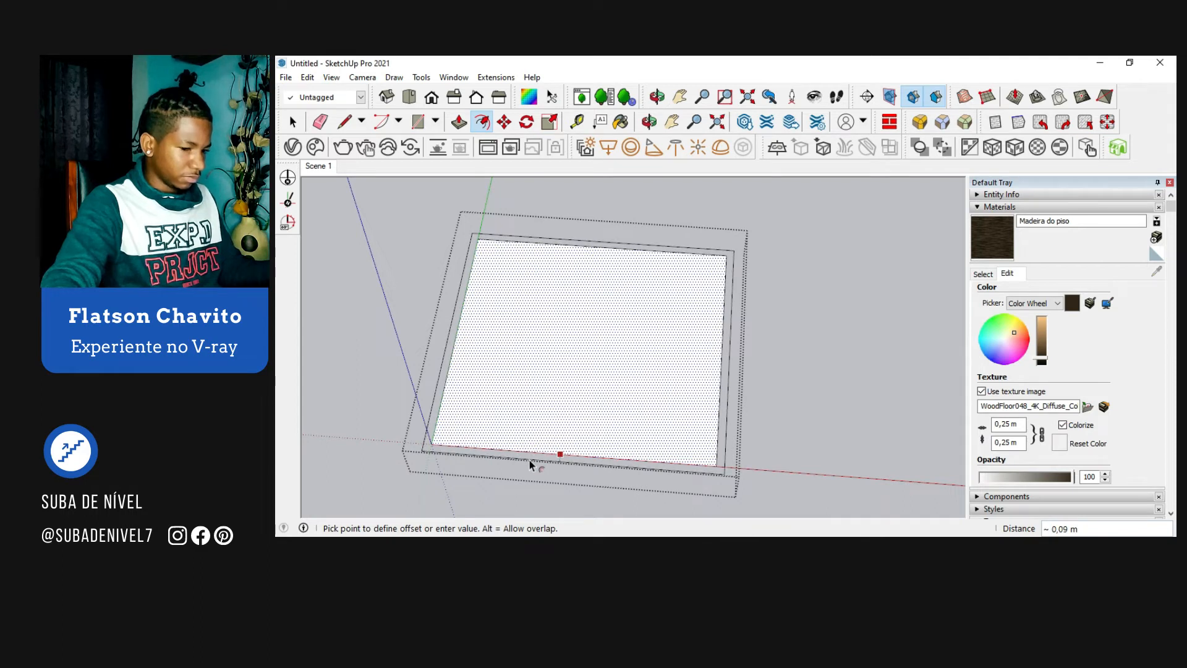
click(529, 460)
key(space)
Step: Make the inner floor face and its edges a separate group inside the room group
double_click(551, 384)
right_click(550, 384)
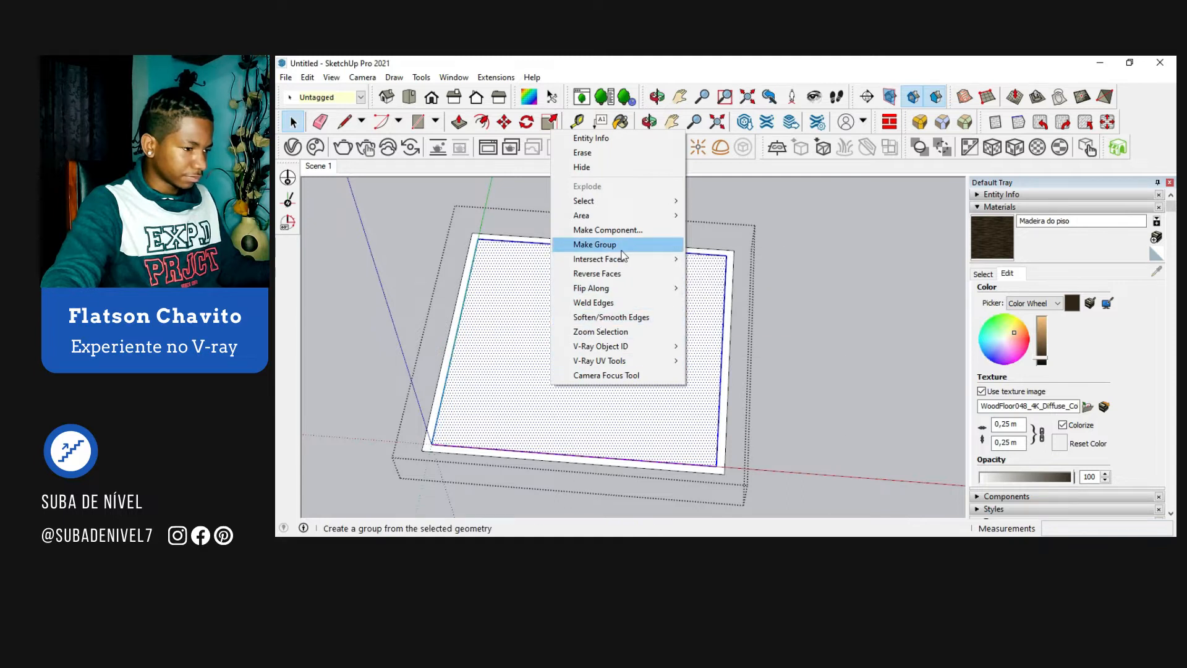
click(593, 244)
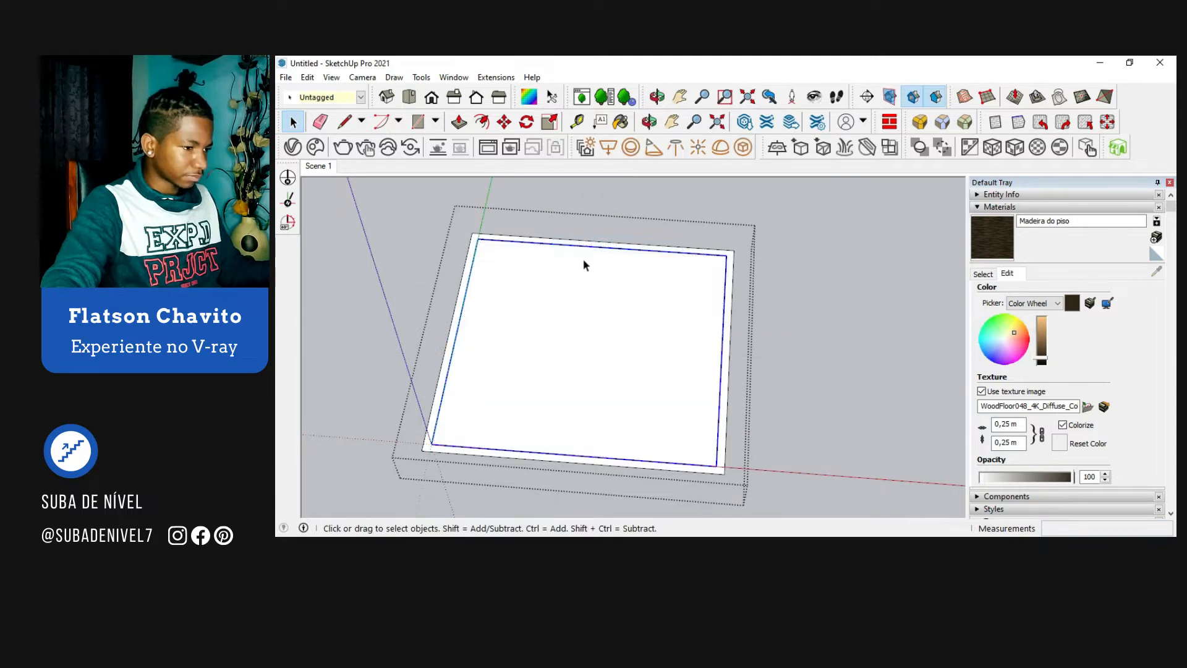
Step: Draw a 3.27 m by 3.11 m rectangle between opposite inner corners of the wall outline
double_click(471, 249)
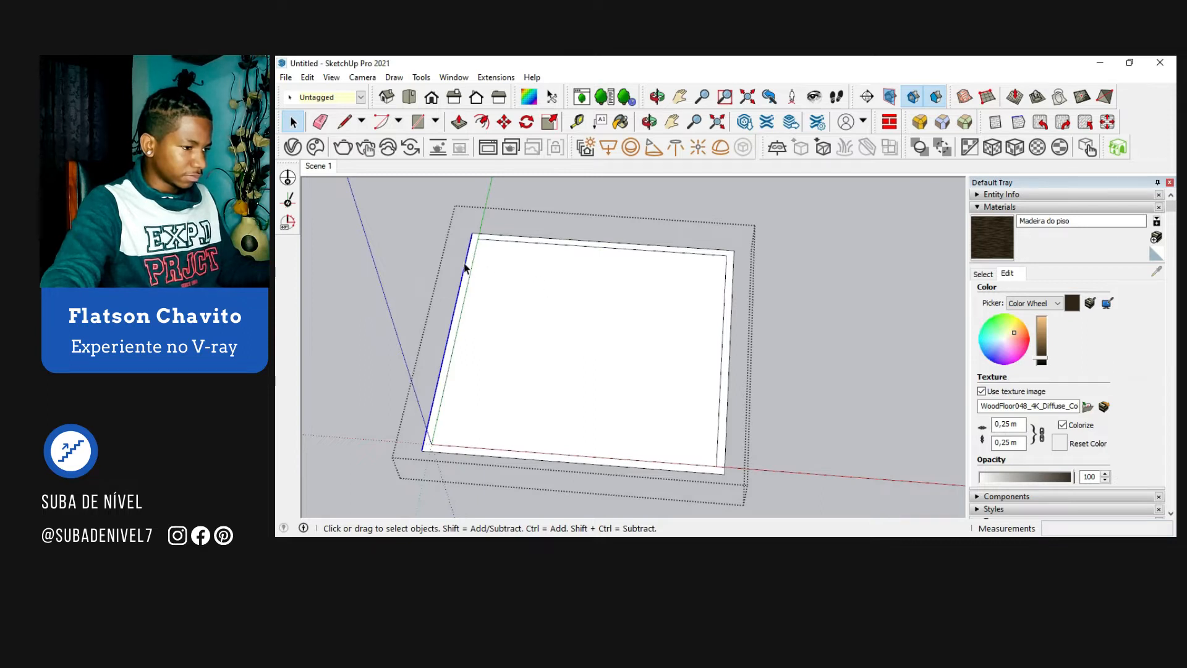
middle_drag(469, 263, 658, 420)
scroll(657, 421, up, 2)
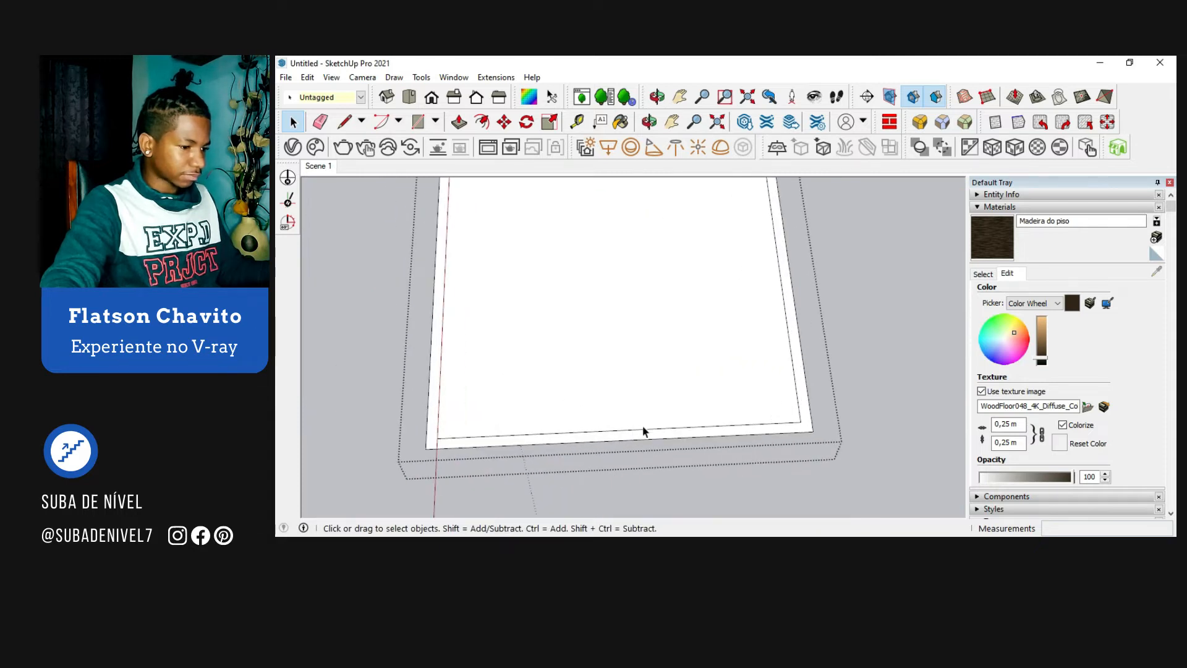
key(l)
scroll(683, 424, down, 2)
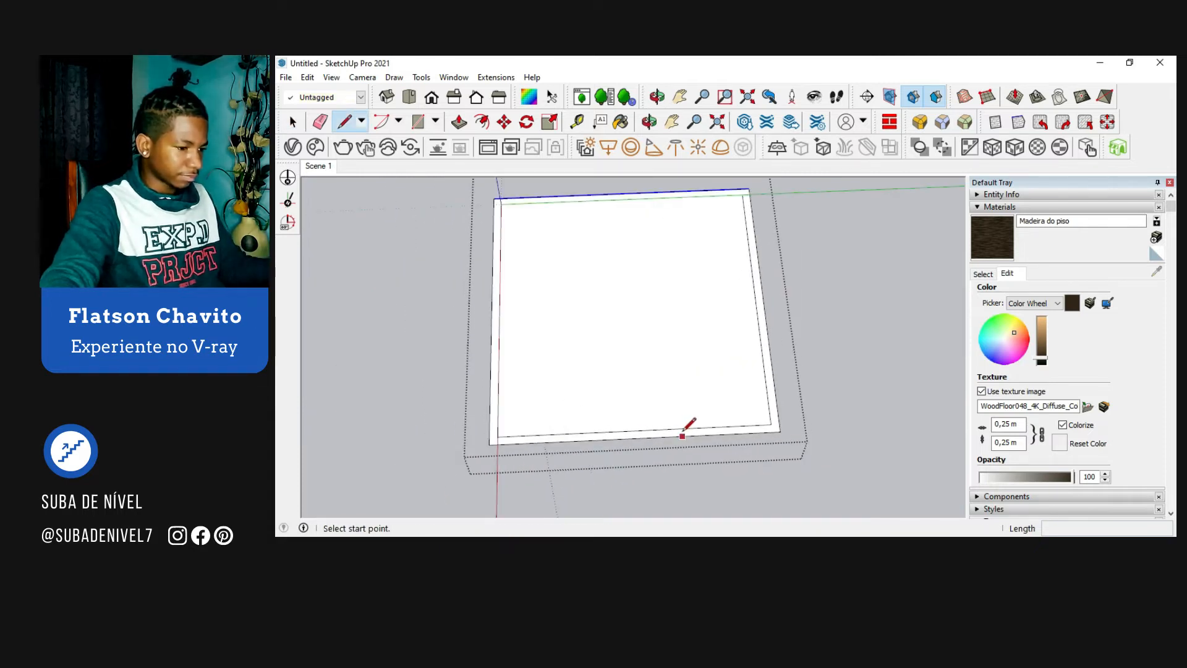
key(space)
key(r)
click(743, 194)
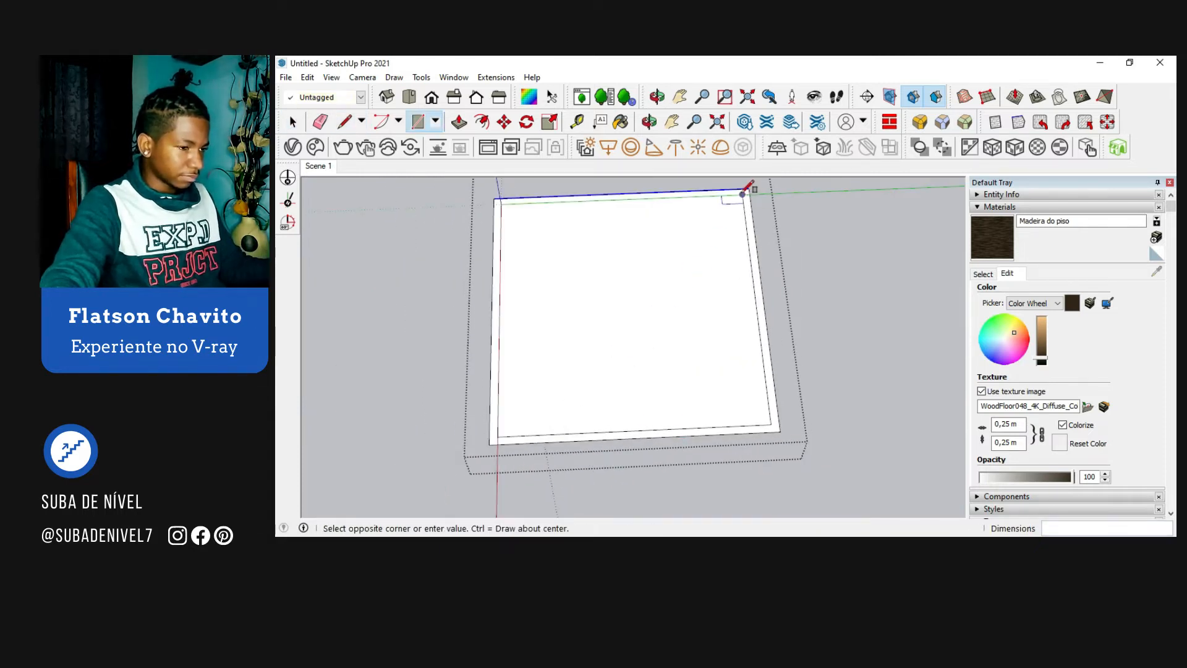
click(505, 428)
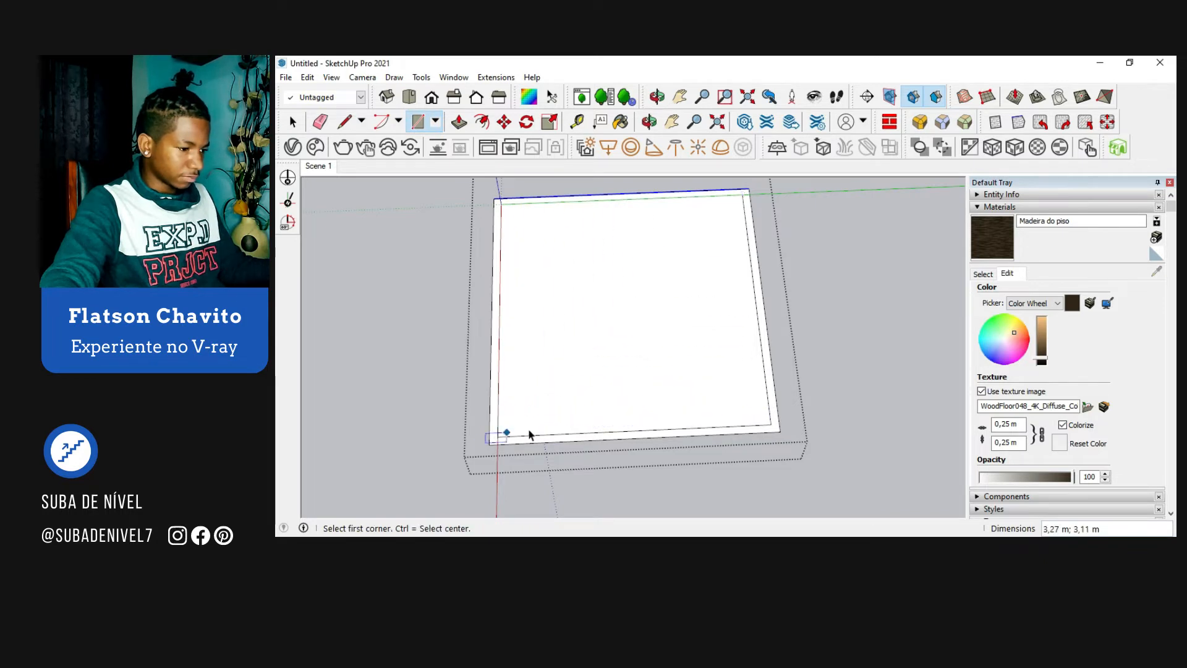
key(space)
Step: Draw a line about 0.09 m long across the wall strip near the middle of the room's front side
scroll(631, 425, up, 2)
key(l)
scroll(632, 420, up, 1)
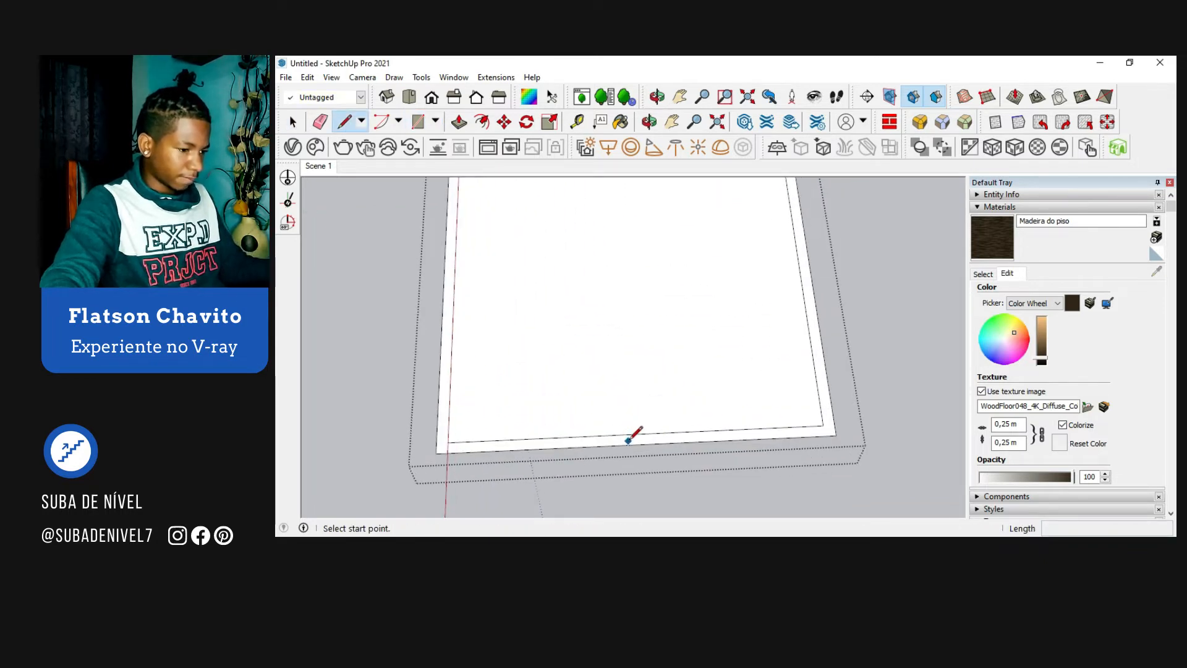
click(635, 434)
click(636, 443)
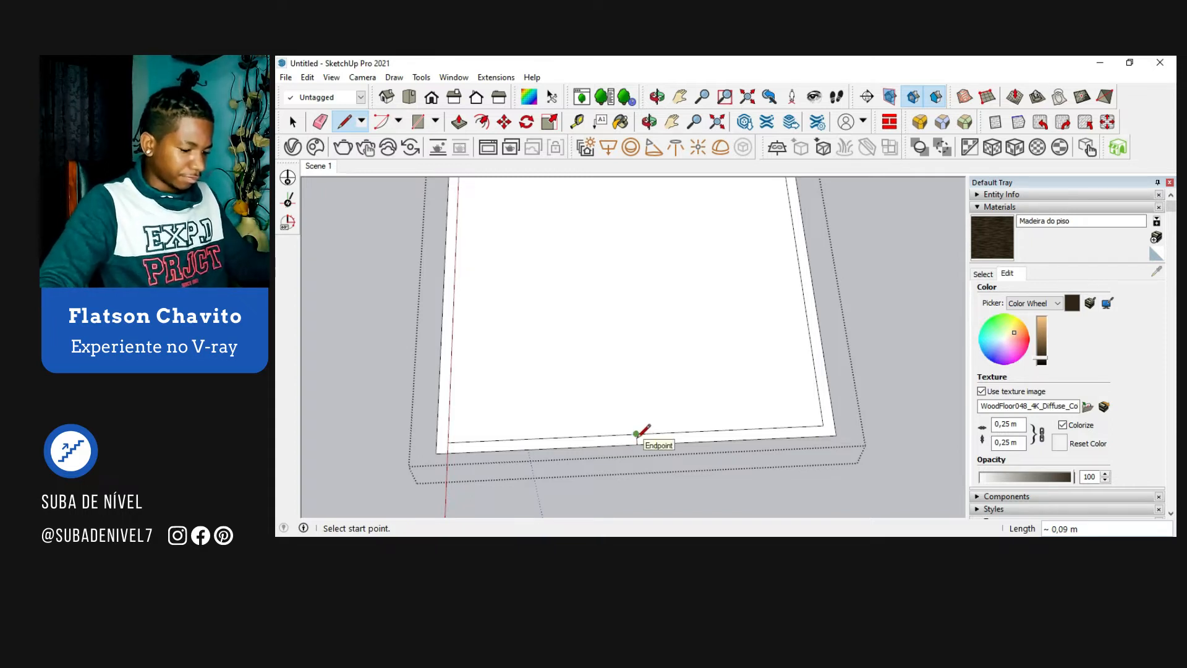
key(space)
Step: Copy the short crossing line 0.10 m along the front wall strip to outline a pillar base
scroll(636, 444, up, 3)
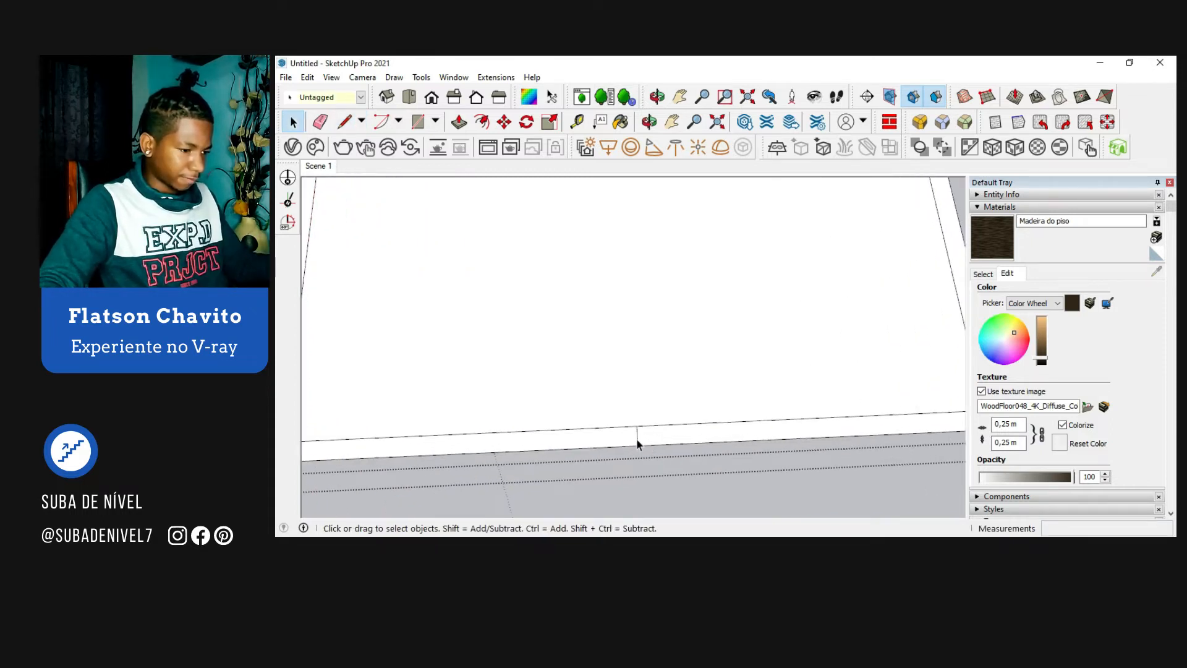
key(m)
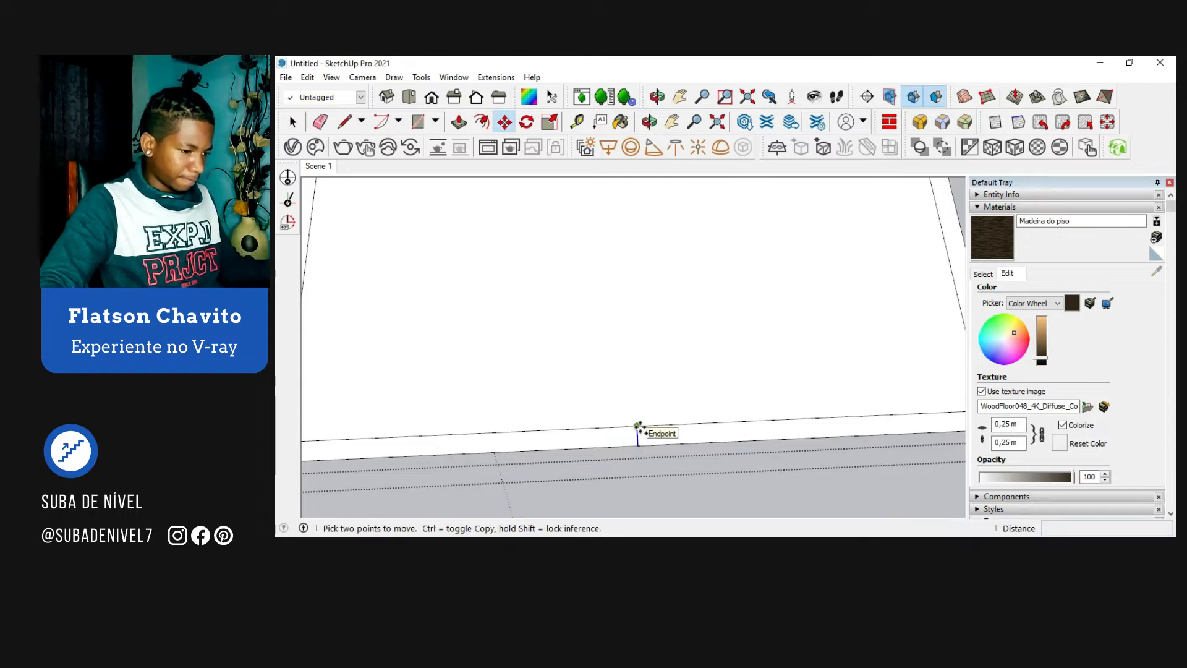
click(640, 427)
key(ctrl)
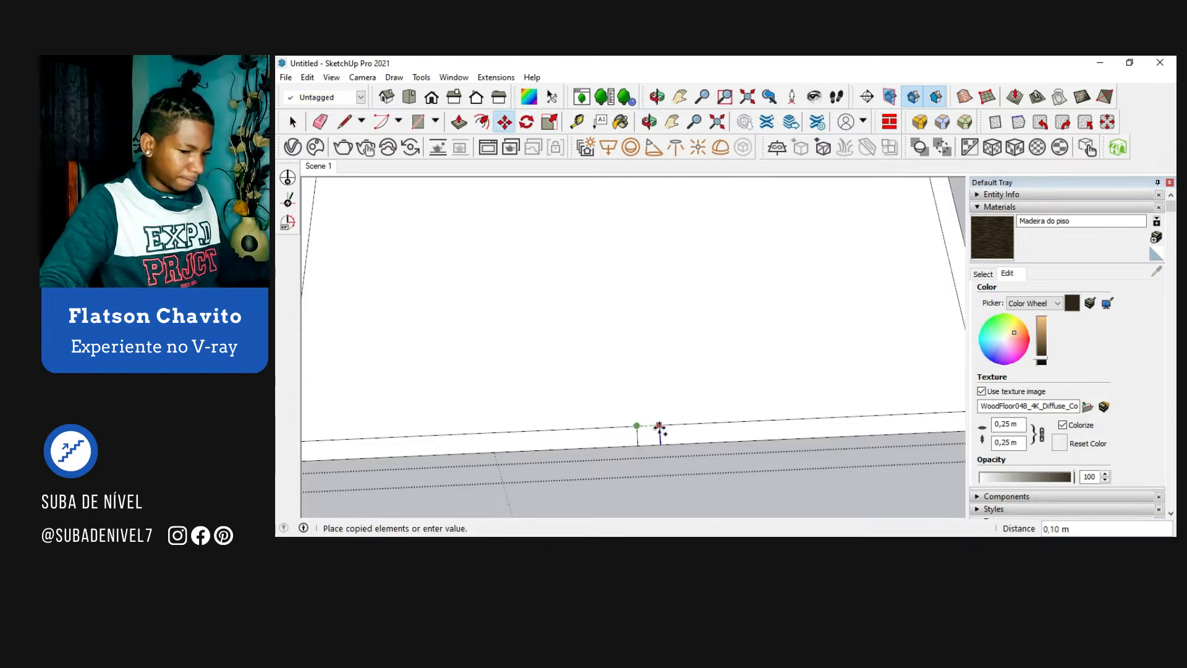
click(660, 427)
key(space)
scroll(661, 432, down, 3)
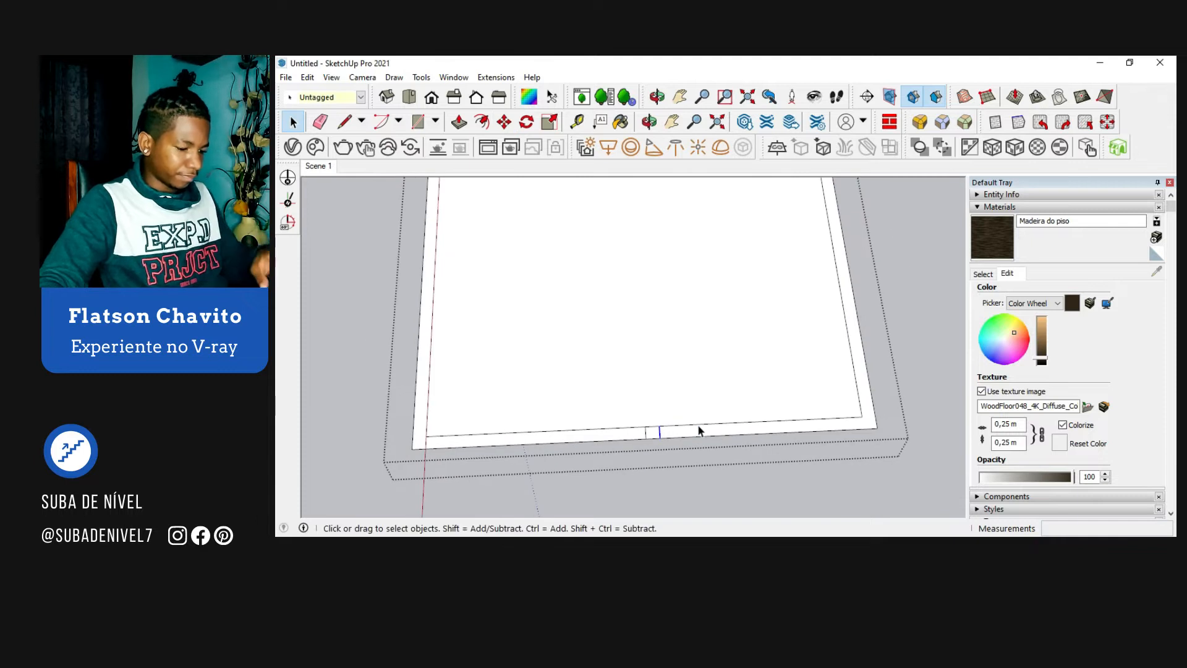
Step: Draw short closing lines across the wall strip at both front inner corners to separate the front strip from the side walls
key(l)
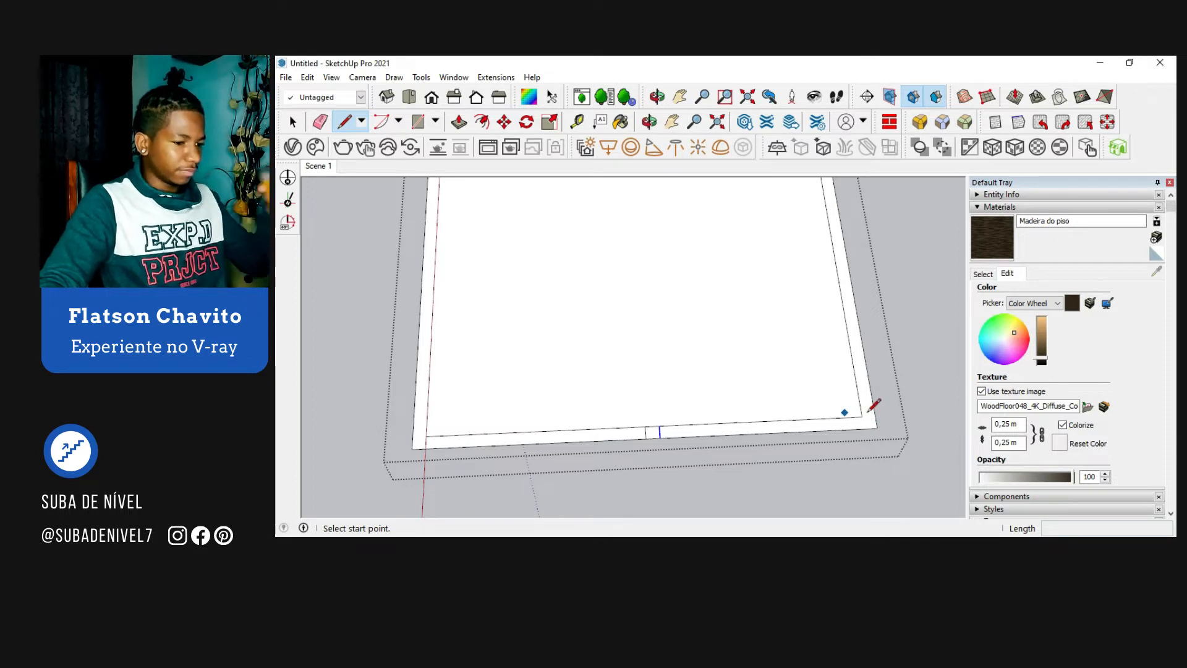
click(866, 413)
click(866, 427)
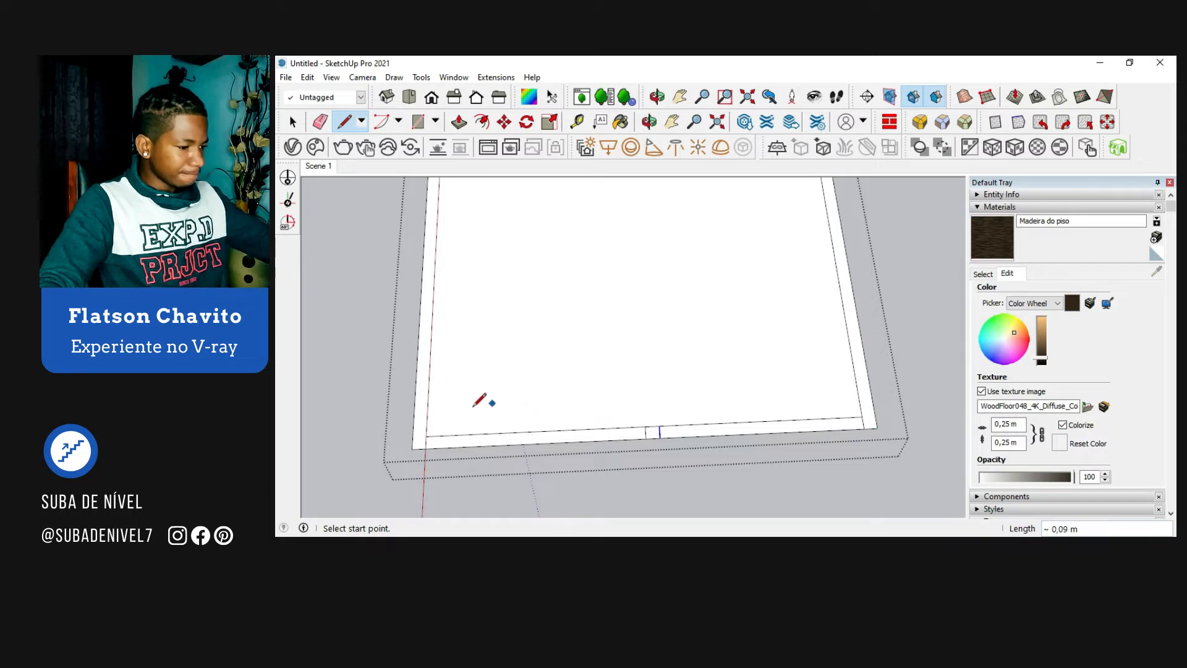
click(426, 436)
click(435, 442)
key(space)
Step: Push/Pull the U-shaped wall strip up 3 m to raise the back and side walls
scroll(621, 464, down, 1)
scroll(621, 464, down, 2)
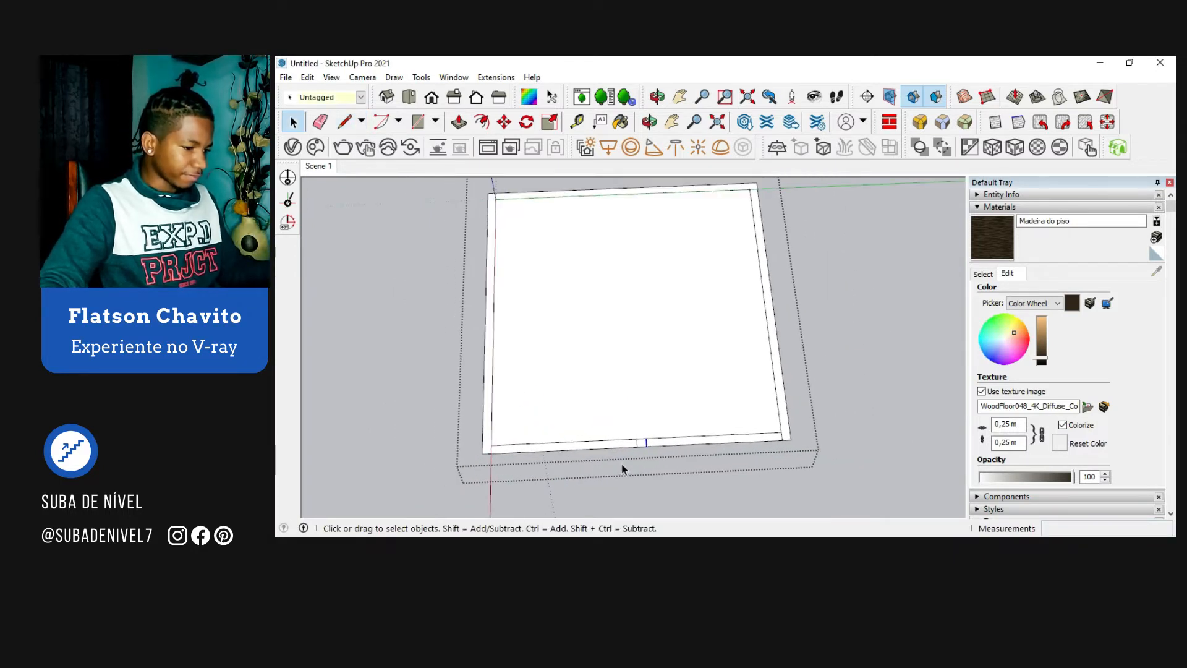
key(p)
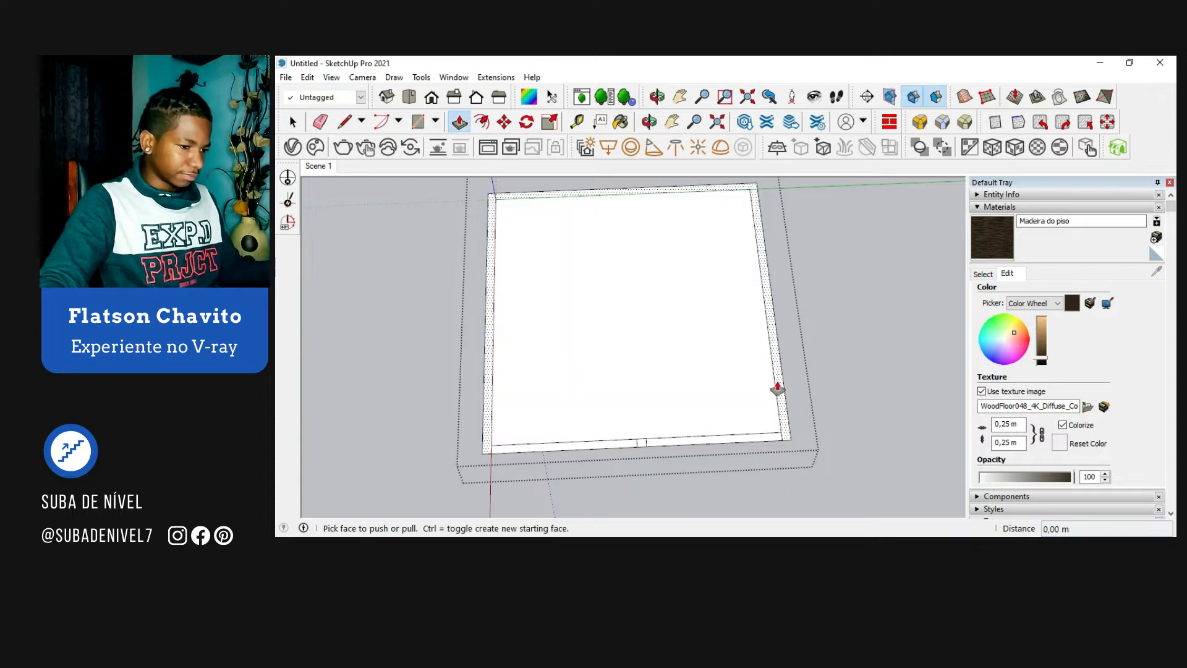
click(776, 388)
text(3)
key(Return)
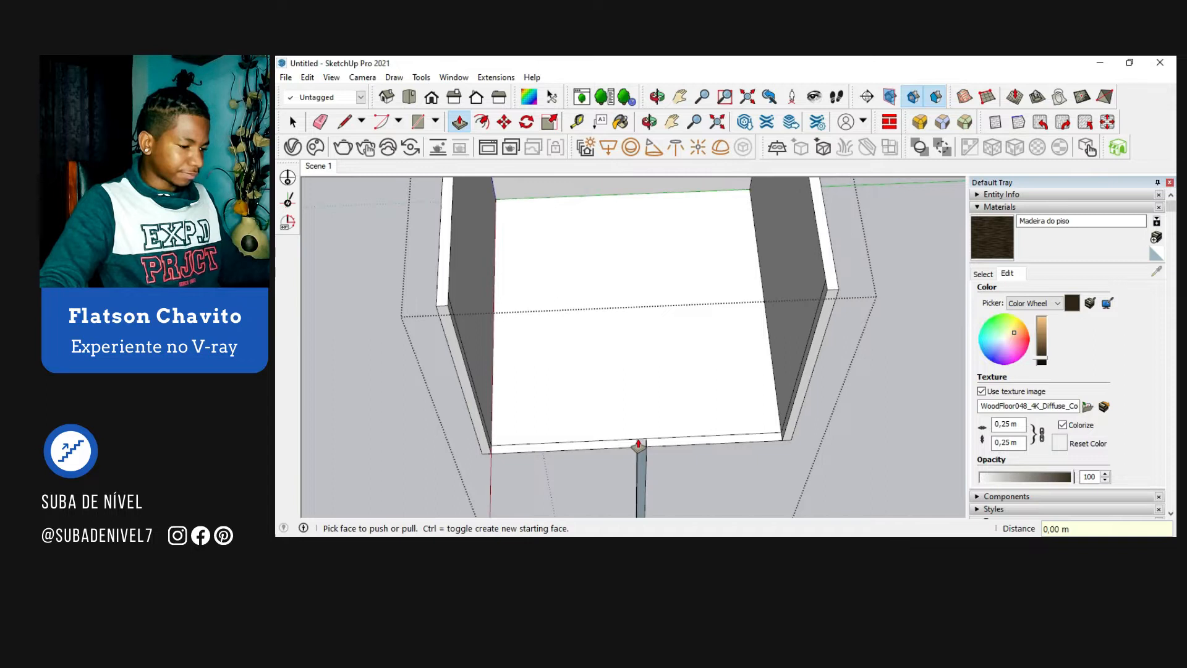
Step: Pull the small square section of the front strip up to the side walls' height to form a pillar
click(638, 444)
scroll(640, 448, down, 2)
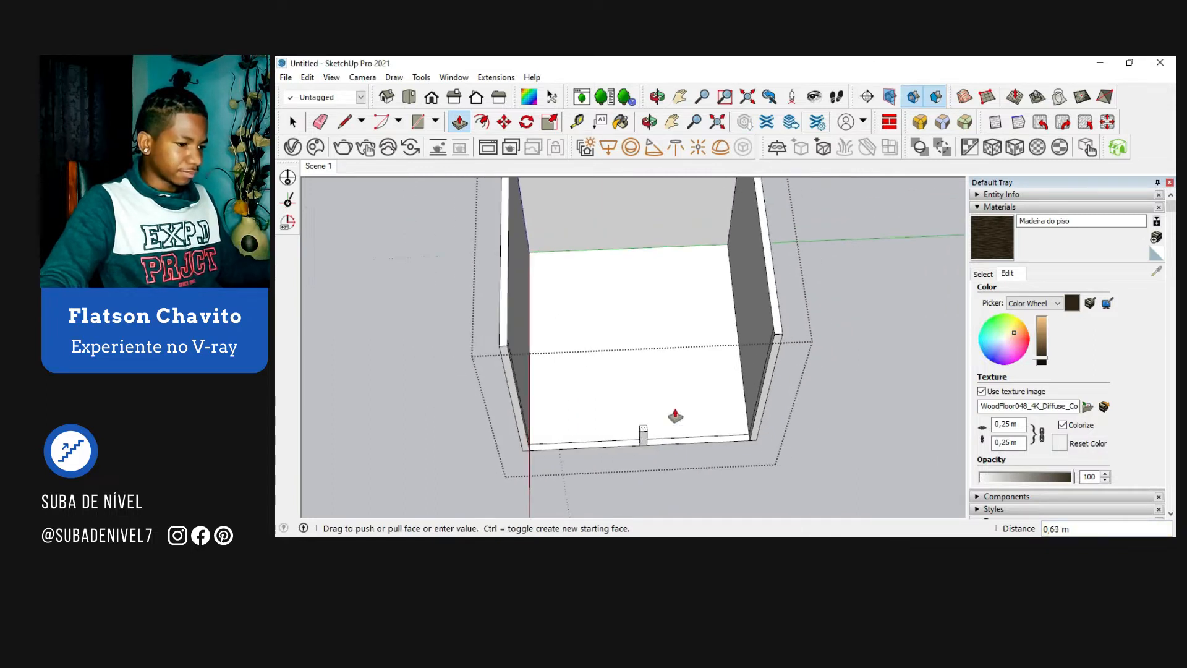
click(773, 318)
key(space)
Step: Open the floor group, pull the floor face up about 0.05 m, and close the group
scroll(640, 348, down, 1)
middle_drag(641, 347, 671, 368)
scroll(638, 400, up, 2)
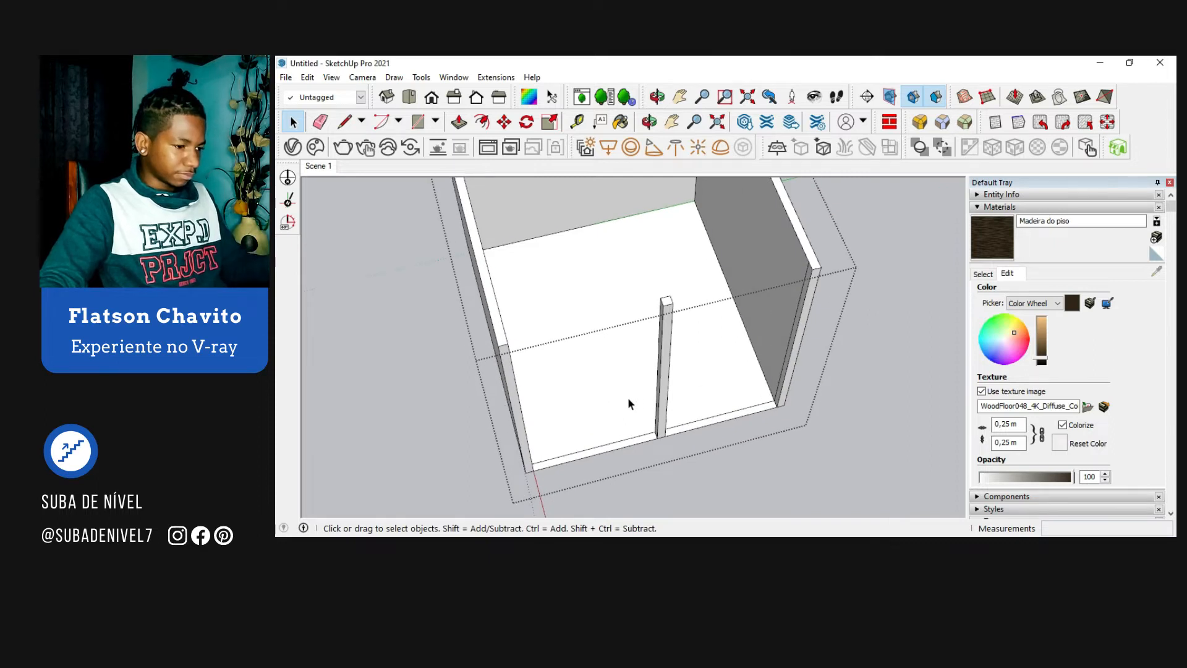
double_click(630, 403)
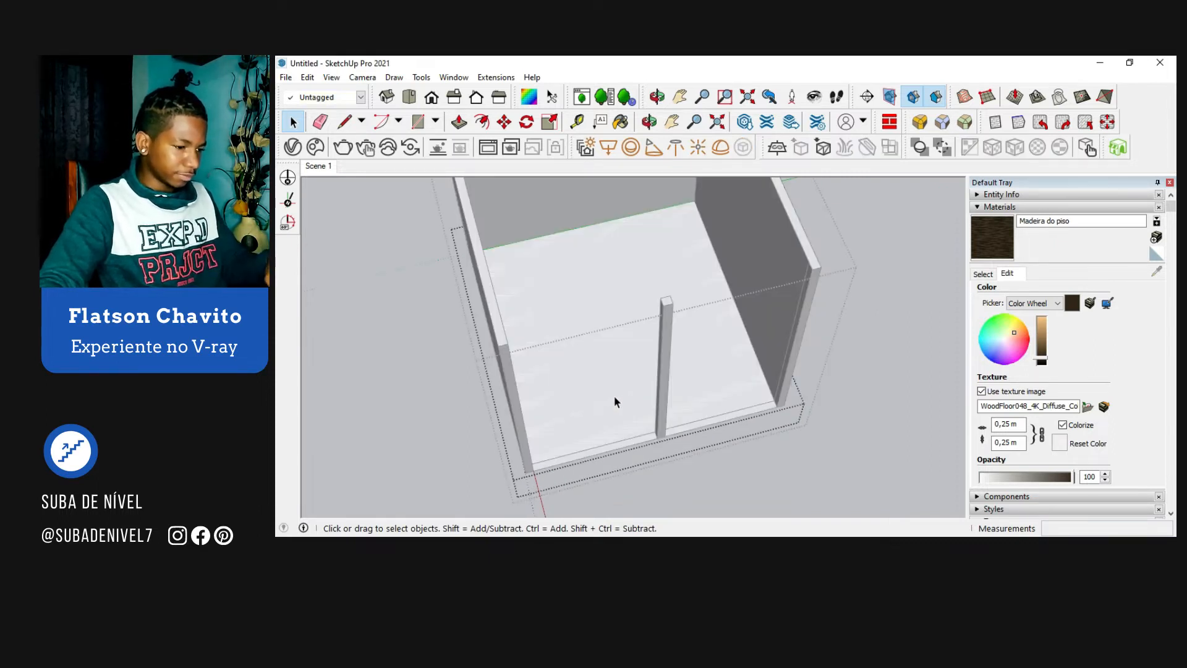
key(p)
click(615, 402)
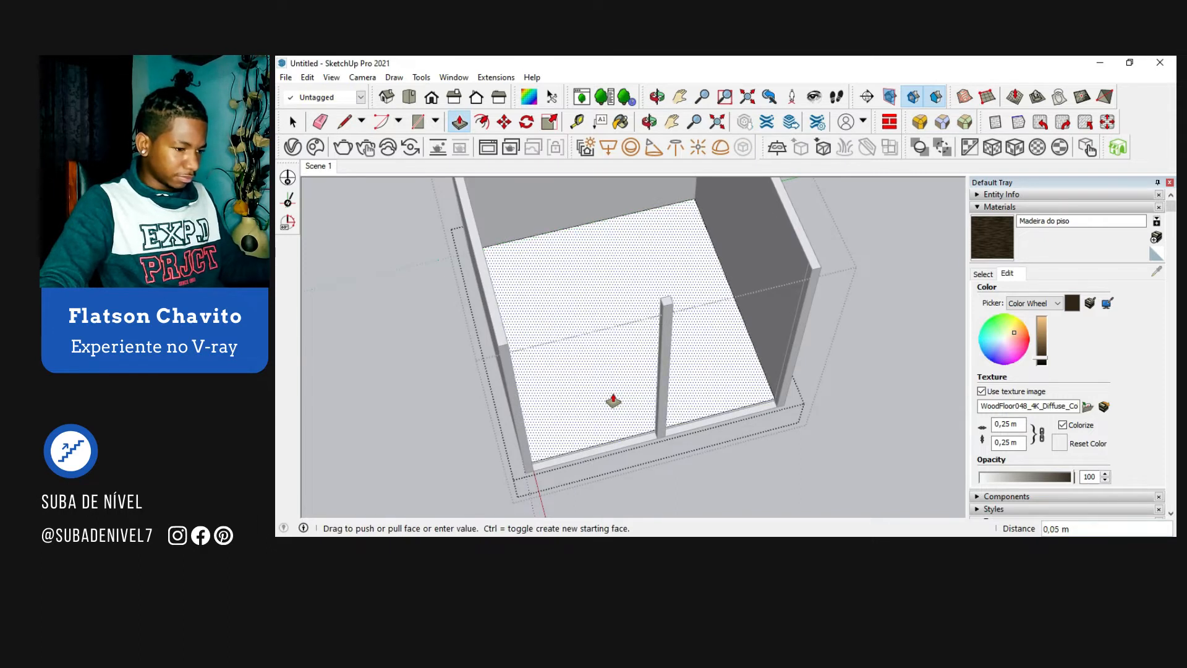
click(613, 400)
key(space)
click(695, 420)
click(726, 446)
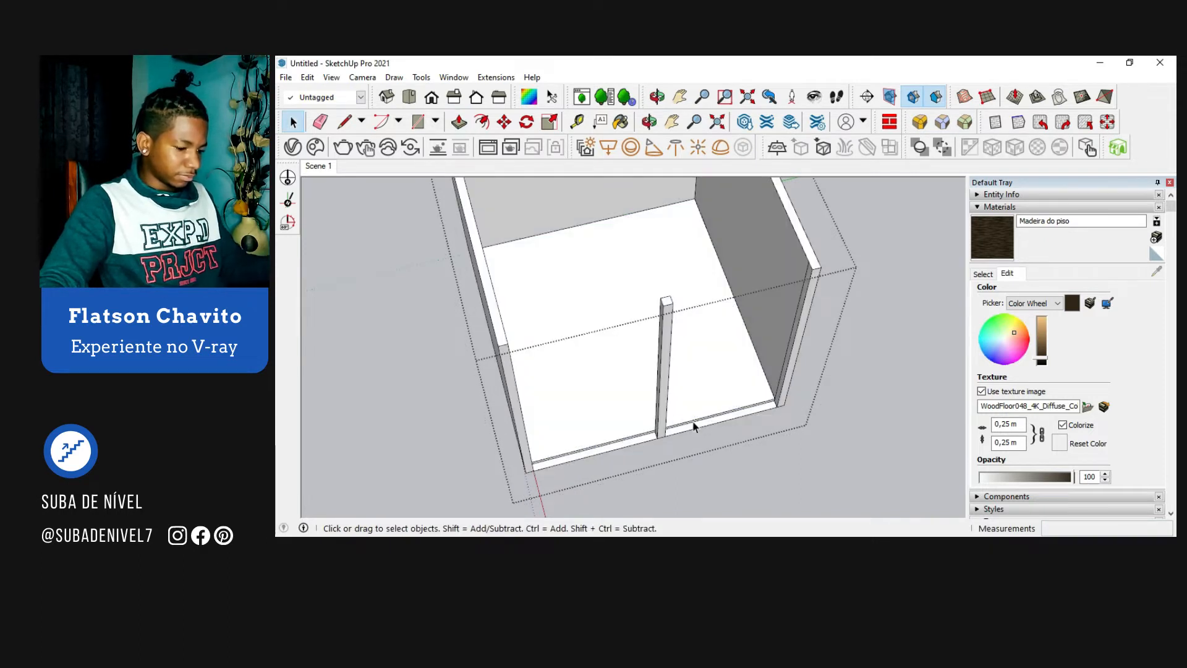
key(p)
click(695, 426)
click(631, 419)
click(623, 436)
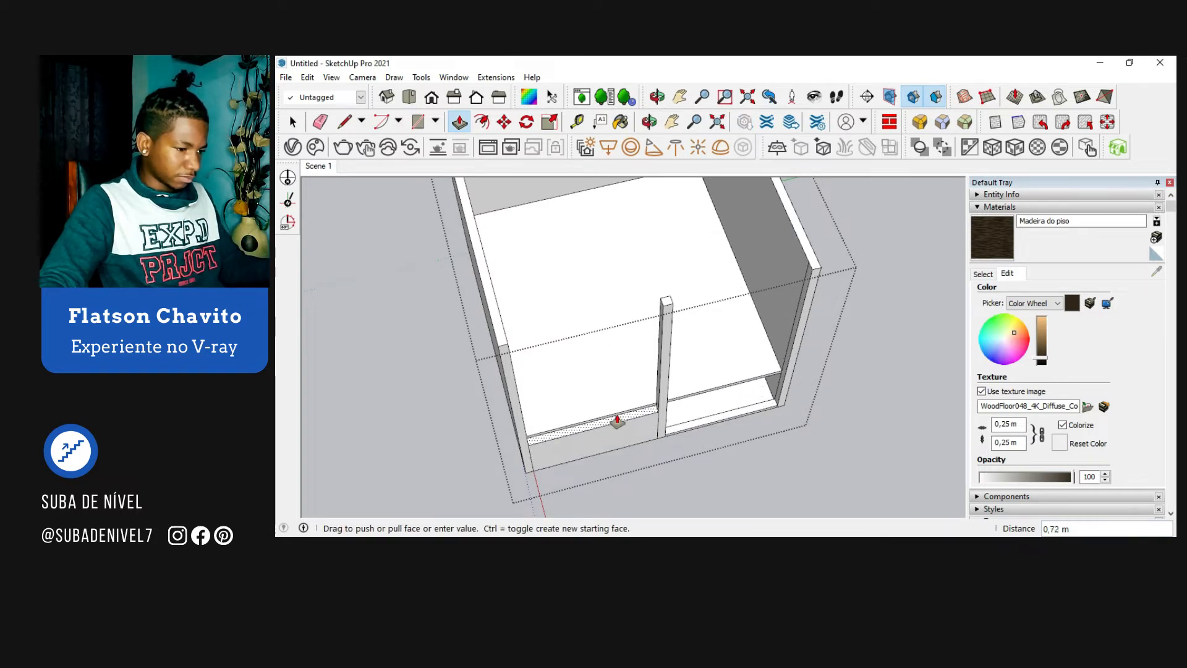
key(ctrl+z)
double_click(628, 447)
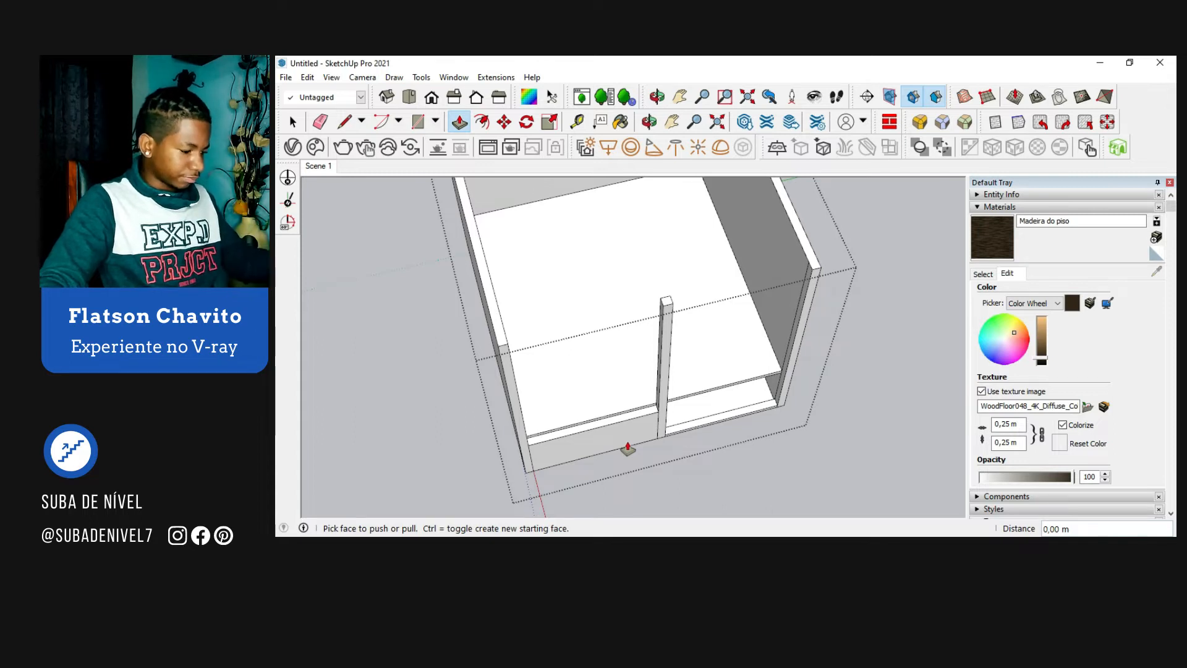
scroll(627, 448, up, 3)
key(space)
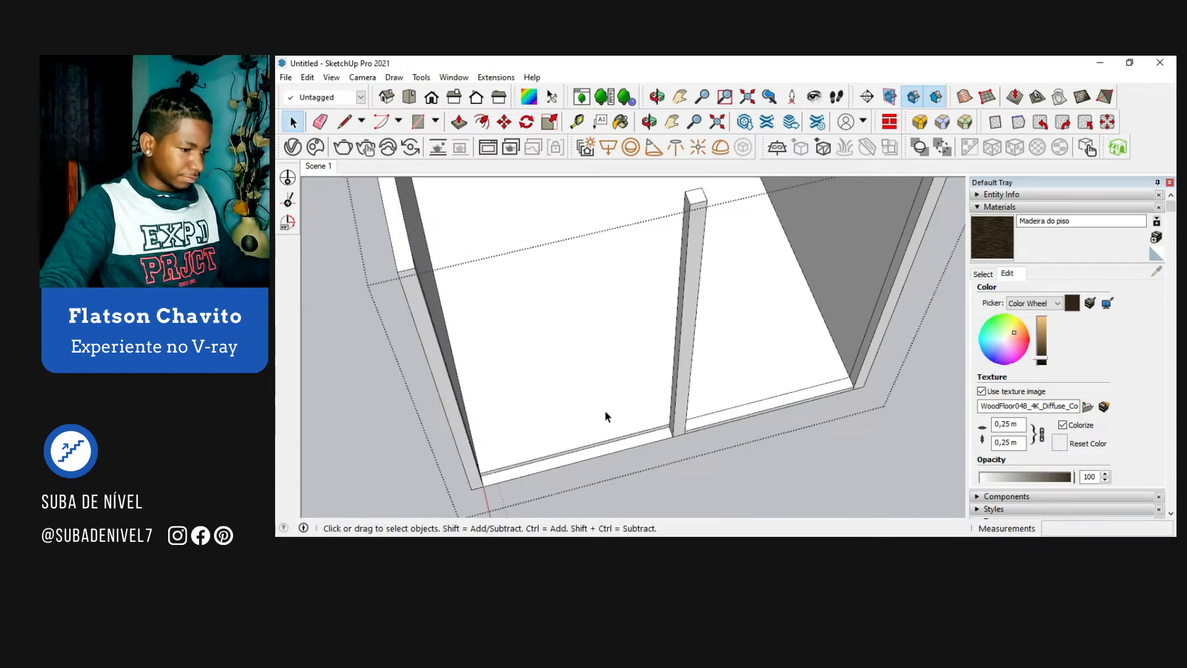
Step: Open the floor group, split its front edge face with a short line at the pillar, and pull the left section outward
double_click(605, 411)
key(l)
scroll(671, 427, up, 5)
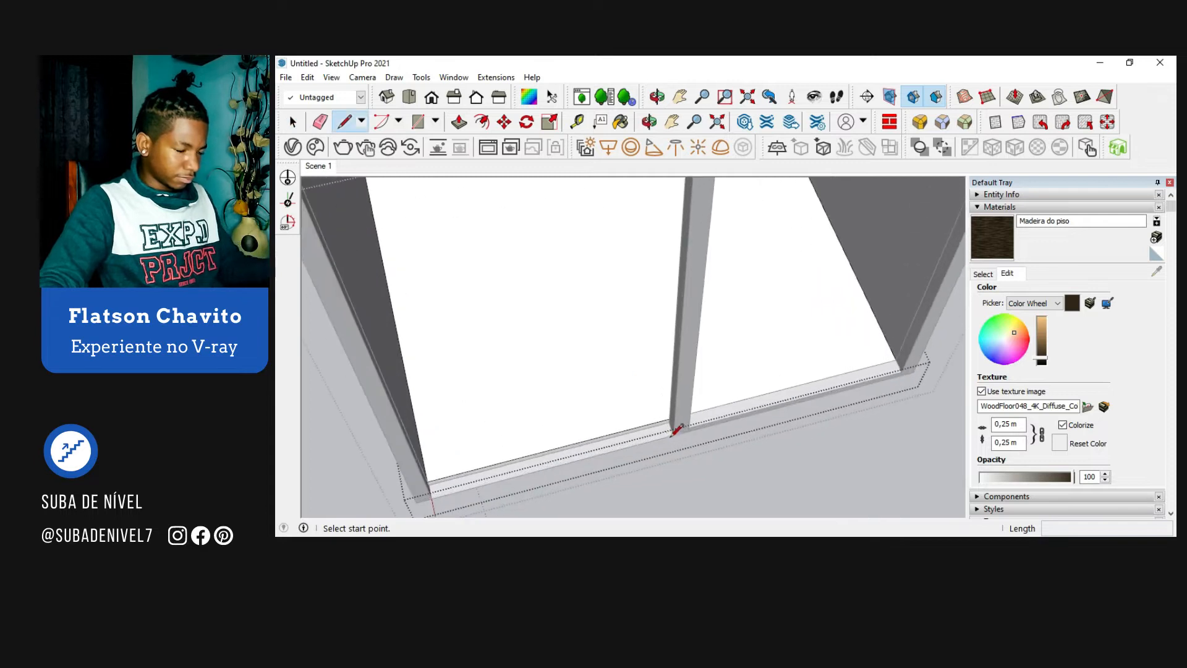
scroll(659, 419, up, 2)
click(683, 418)
click(683, 408)
key(p)
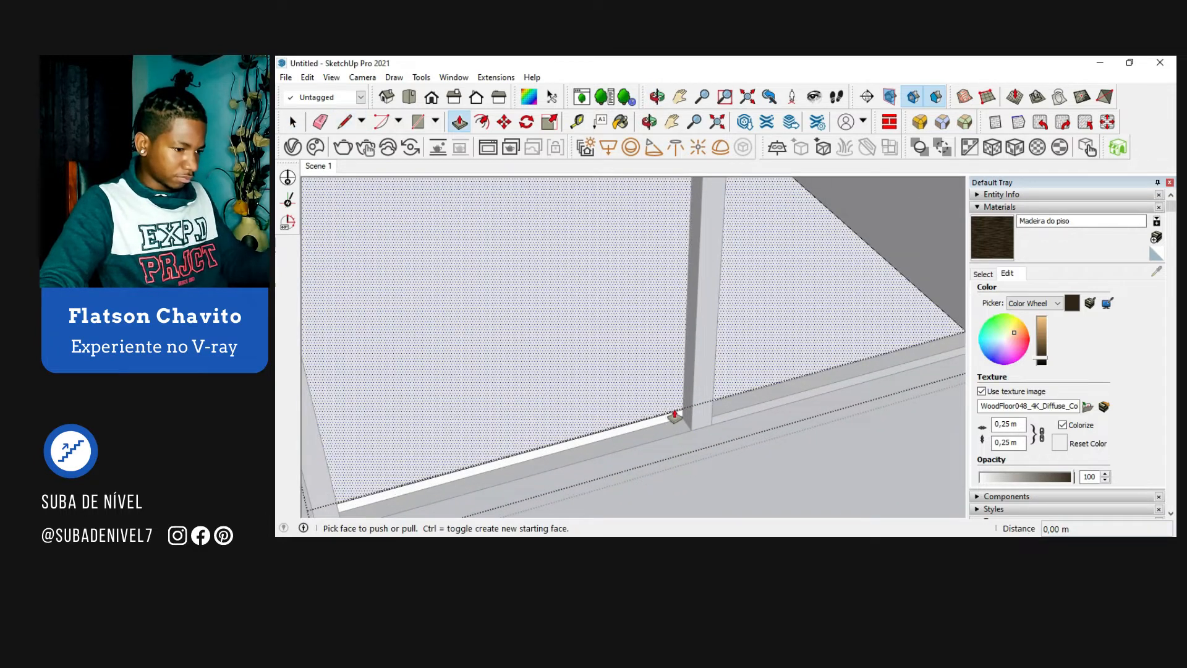
click(647, 430)
click(643, 455)
Step: Push/Pull the pillar's inner face about 0.63 m into the room to form a short partition wall
middle_drag(642, 455, 799, 309)
key(p)
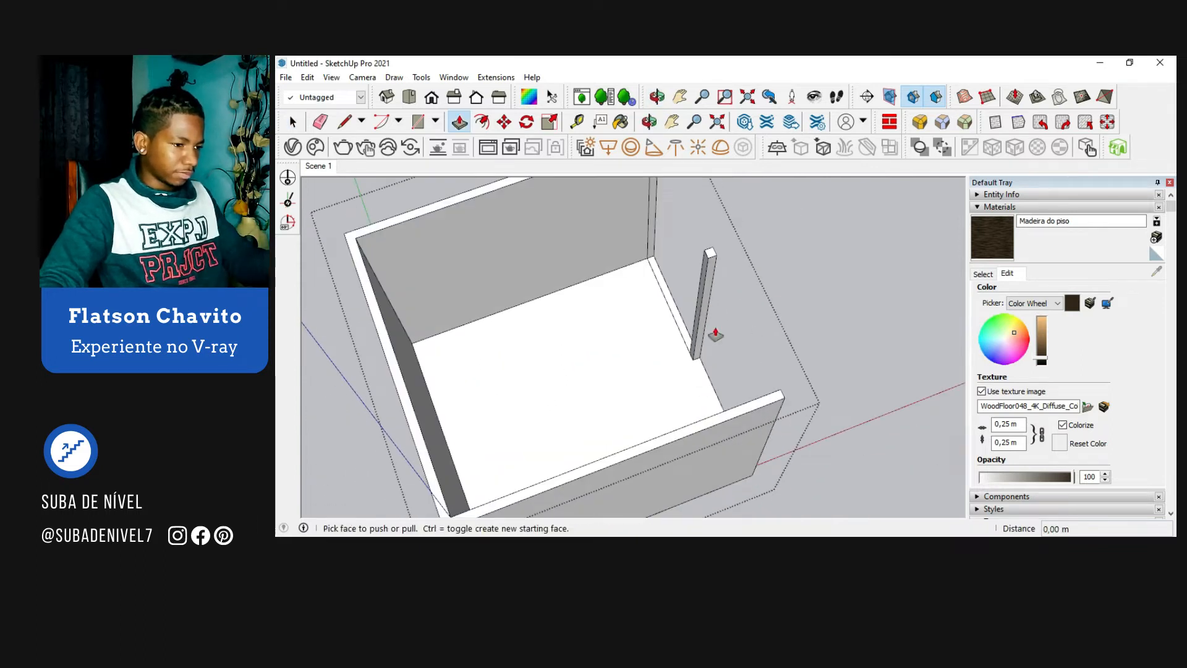
click(699, 313)
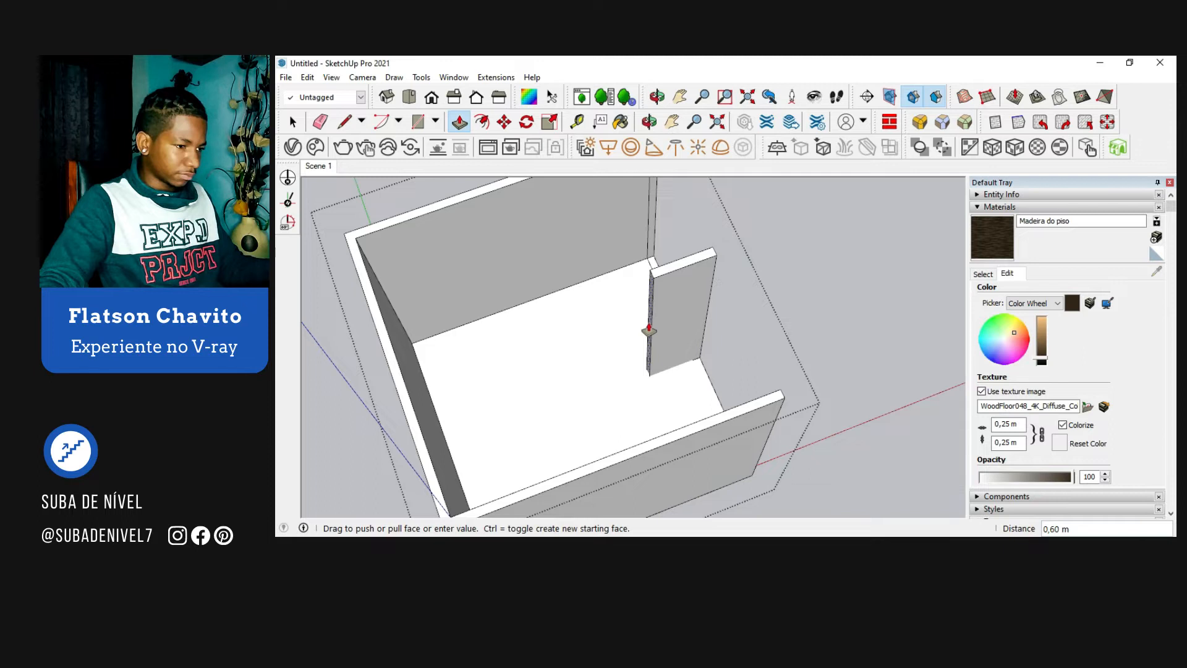
click(648, 332)
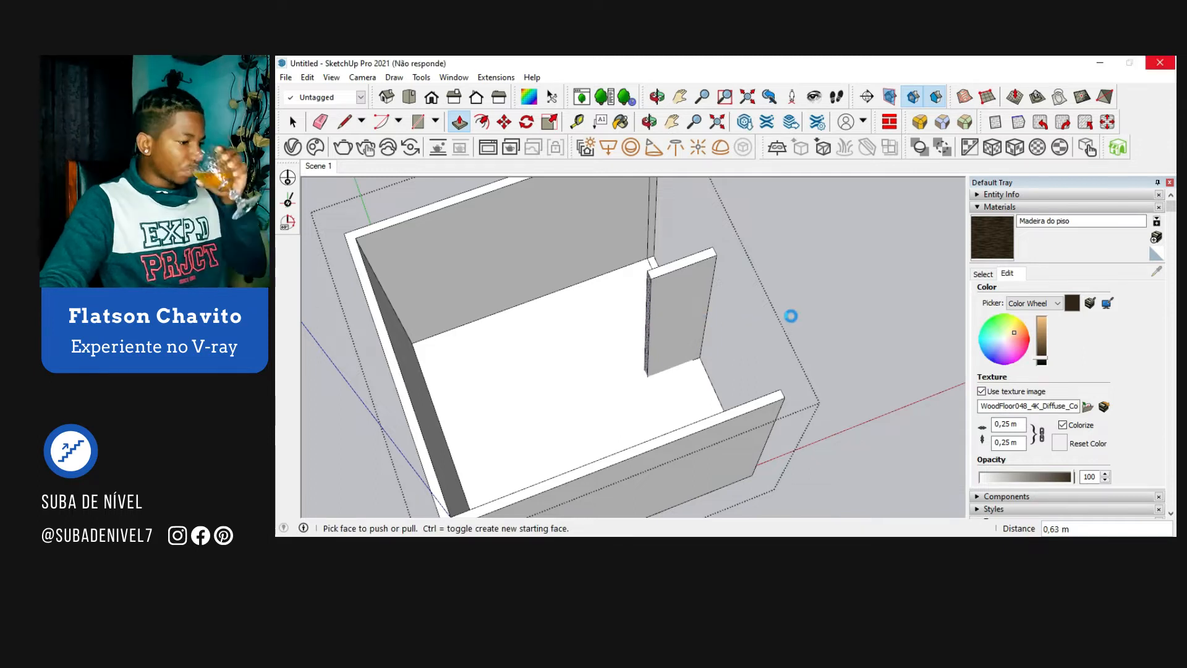
key(space)
scroll(792, 318, down, 1)
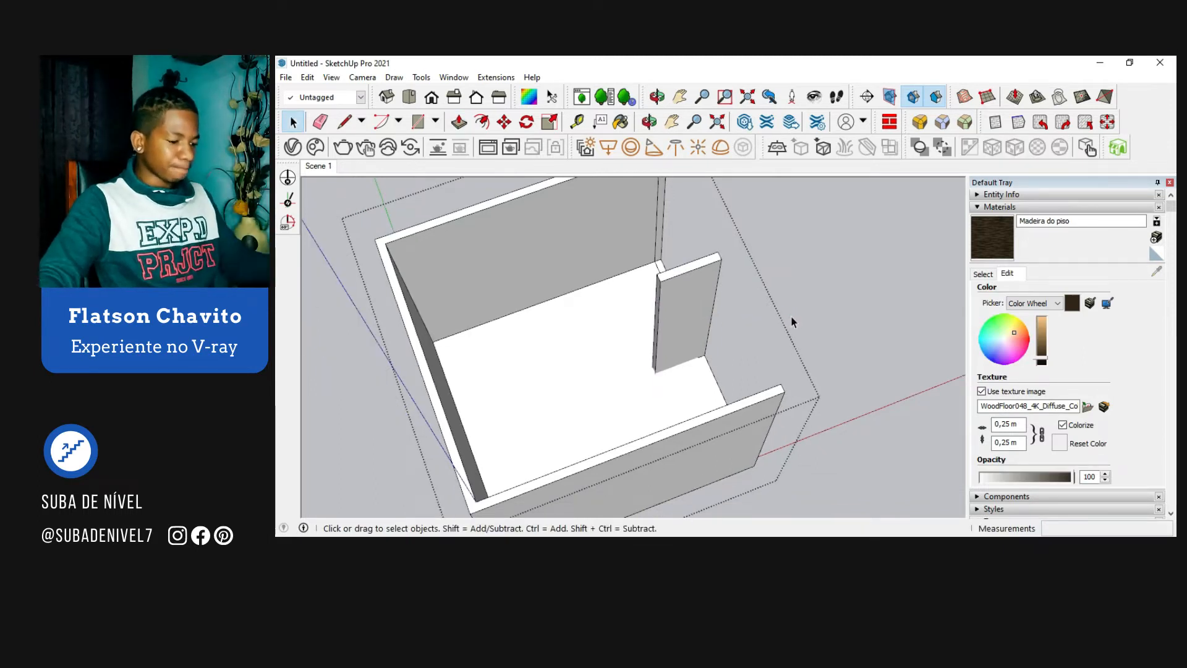
middle_drag(786, 321, 676, 326)
scroll(674, 321, down, 1)
middle_drag(777, 312, 672, 291)
click(641, 272)
key(l)
scroll(598, 273, up, 2)
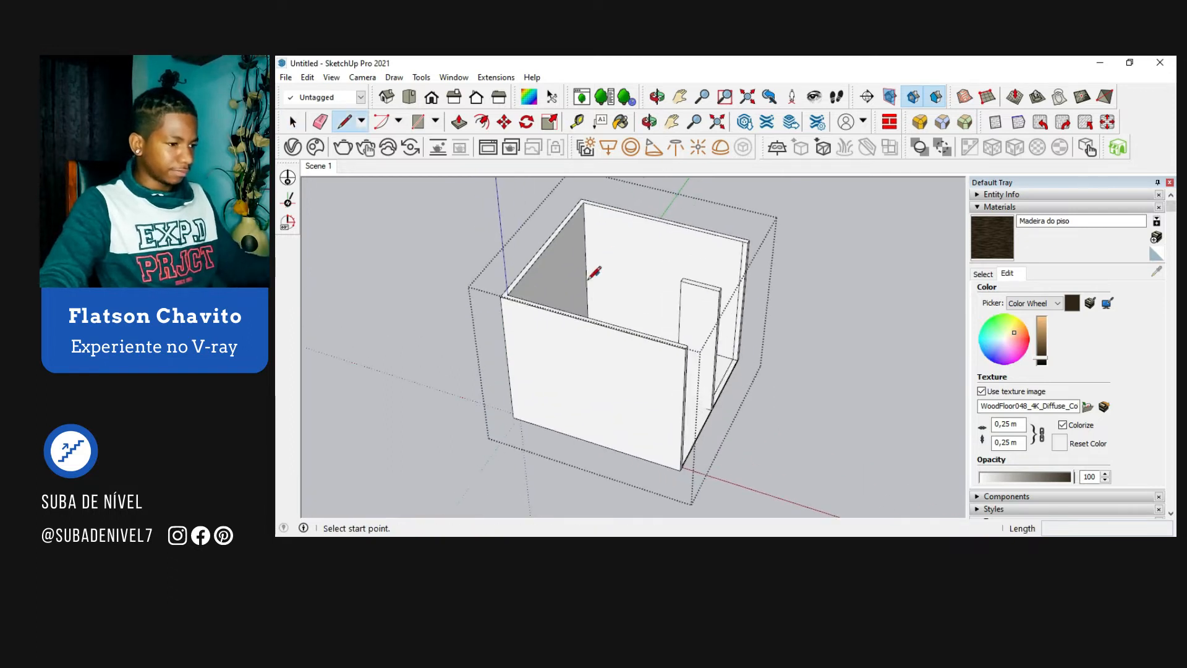
click(586, 264)
scroll(705, 259, up, 3)
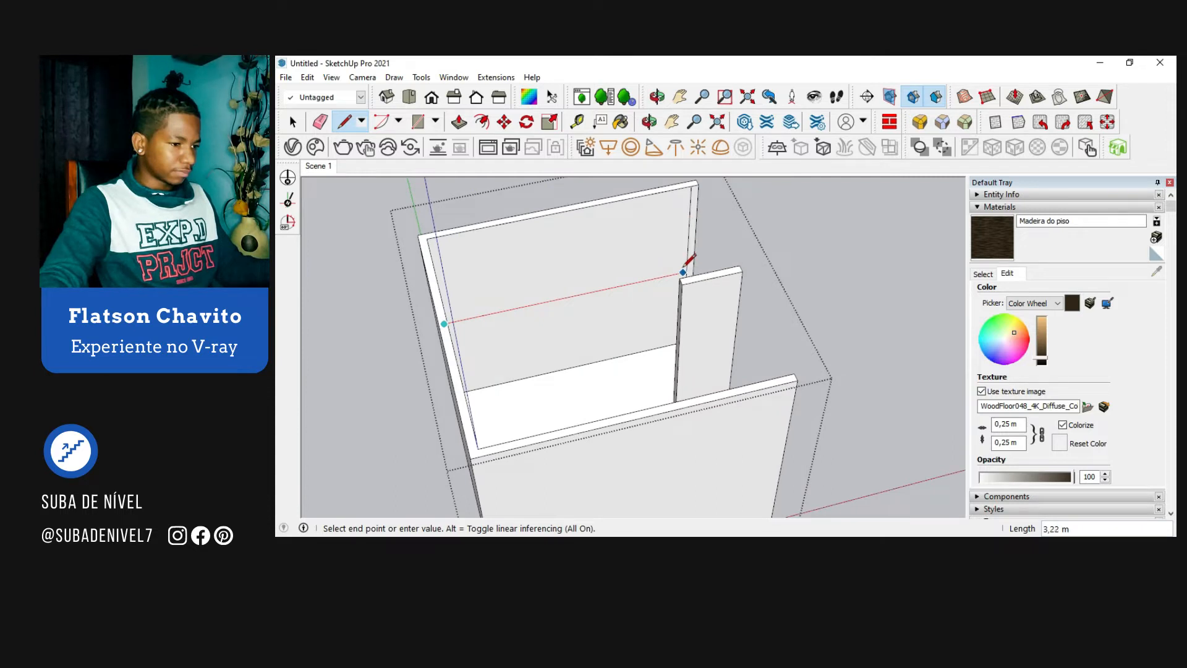
key(space)
Step: Draw a rectangle about 2.95 m by 1.46 m filling the right front opening and make it a group
scroll(651, 273, down, 5)
middle_drag(652, 273, 624, 340)
key(r)
scroll(626, 358, up, 1)
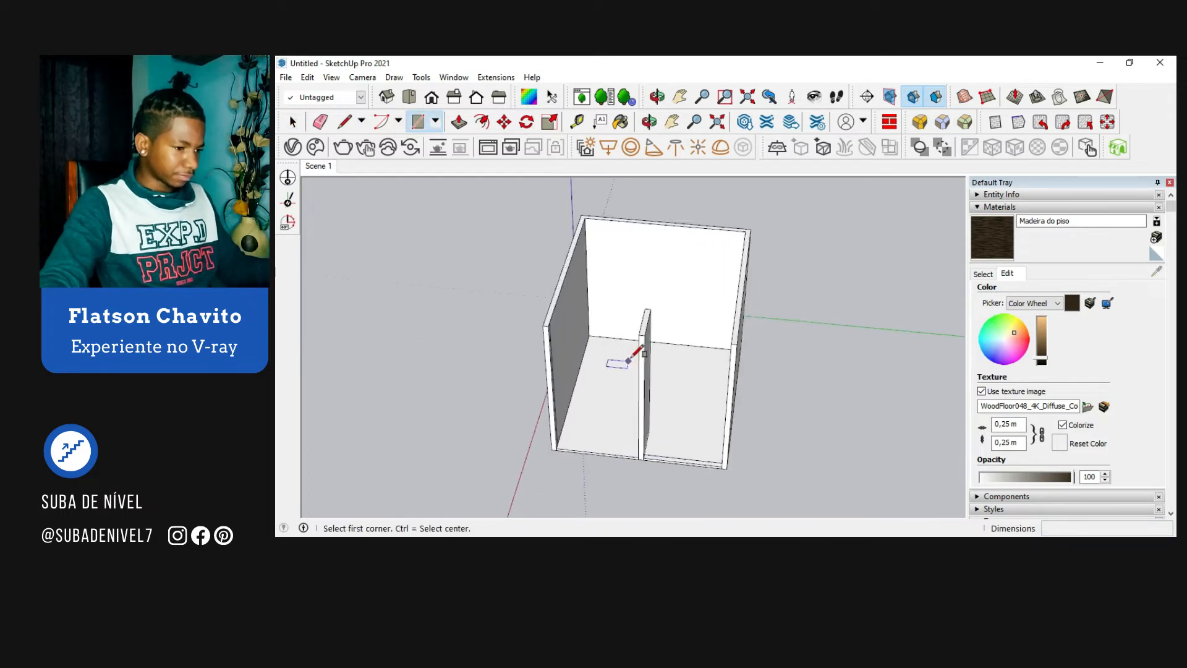
click(645, 335)
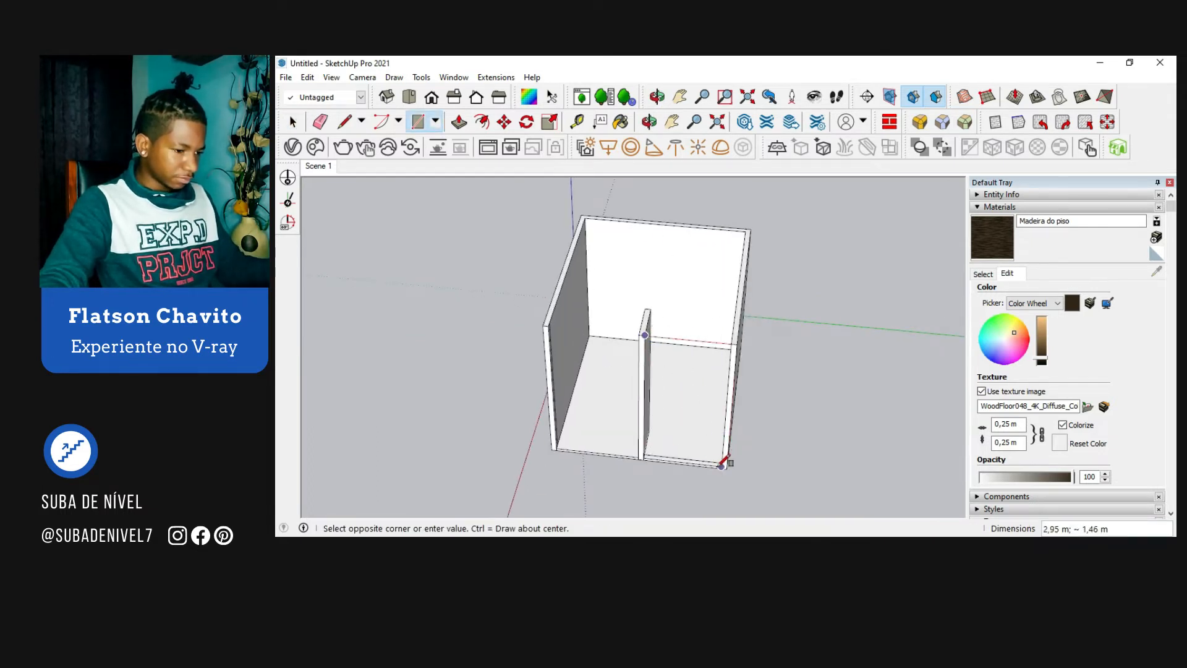
scroll(724, 465, up, 2)
middle_drag(724, 465, 771, 424)
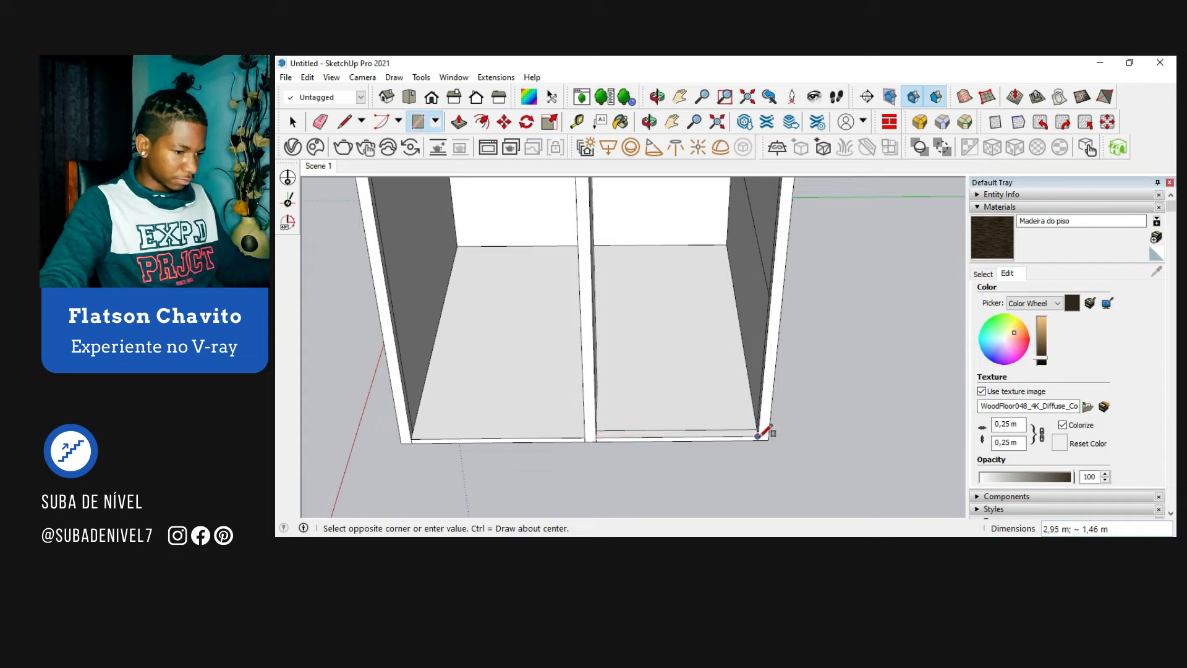
click(758, 436)
key(space)
middle_drag(707, 406, 667, 359)
right_click(666, 359)
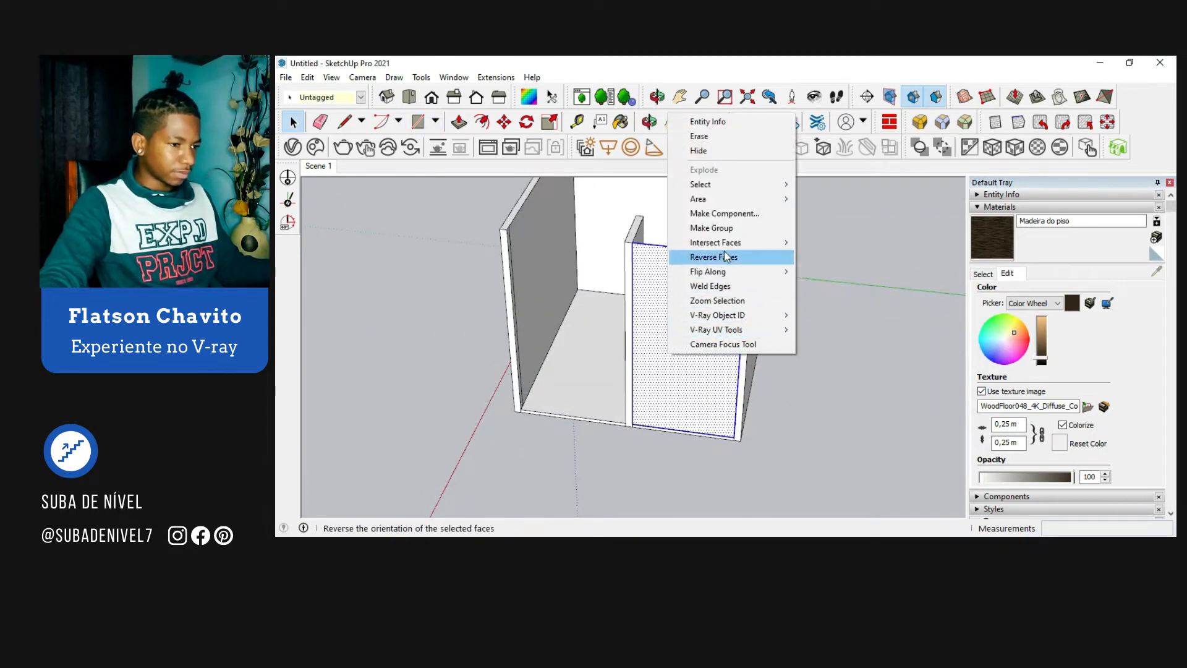
click(705, 228)
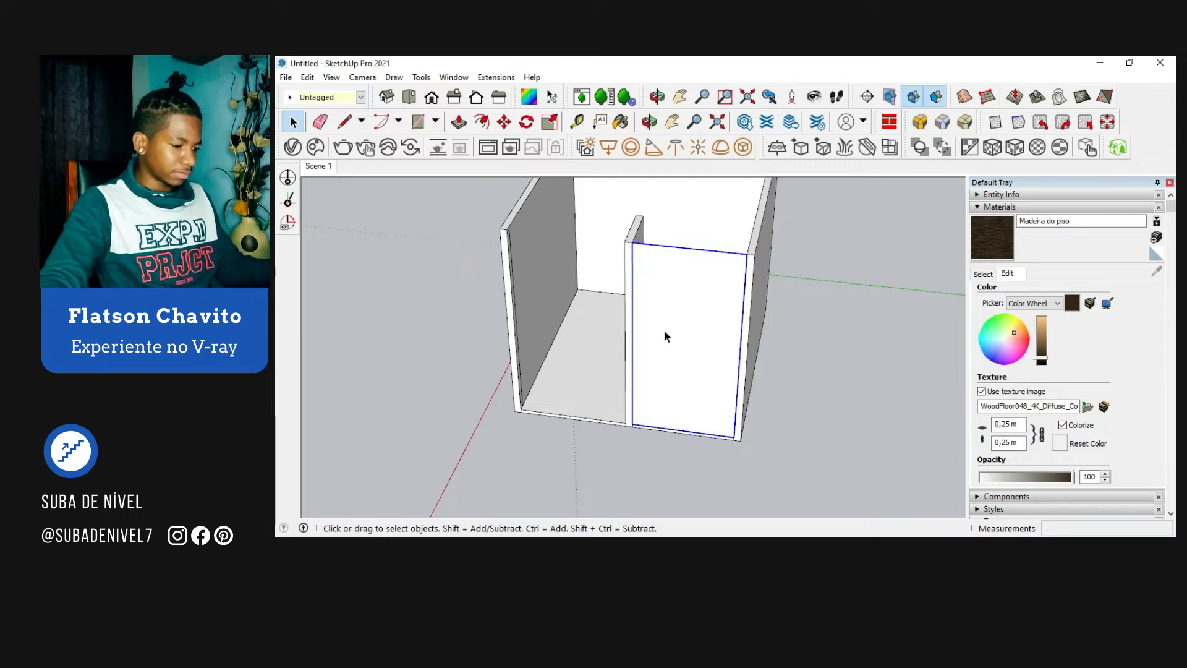
Step: Open the rectangle's group, offset its outline inward about 0.11 m, and delete the inner face to leave a frame
double_click(664, 330)
key(f)
click(684, 248)
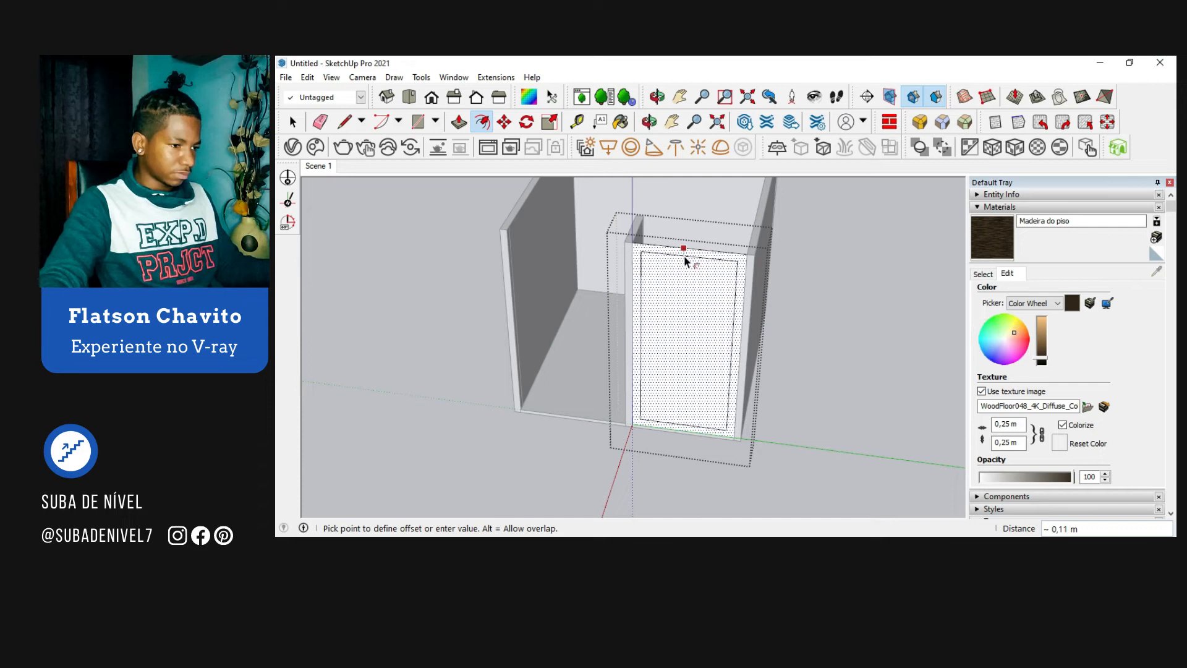
click(684, 256)
key(space)
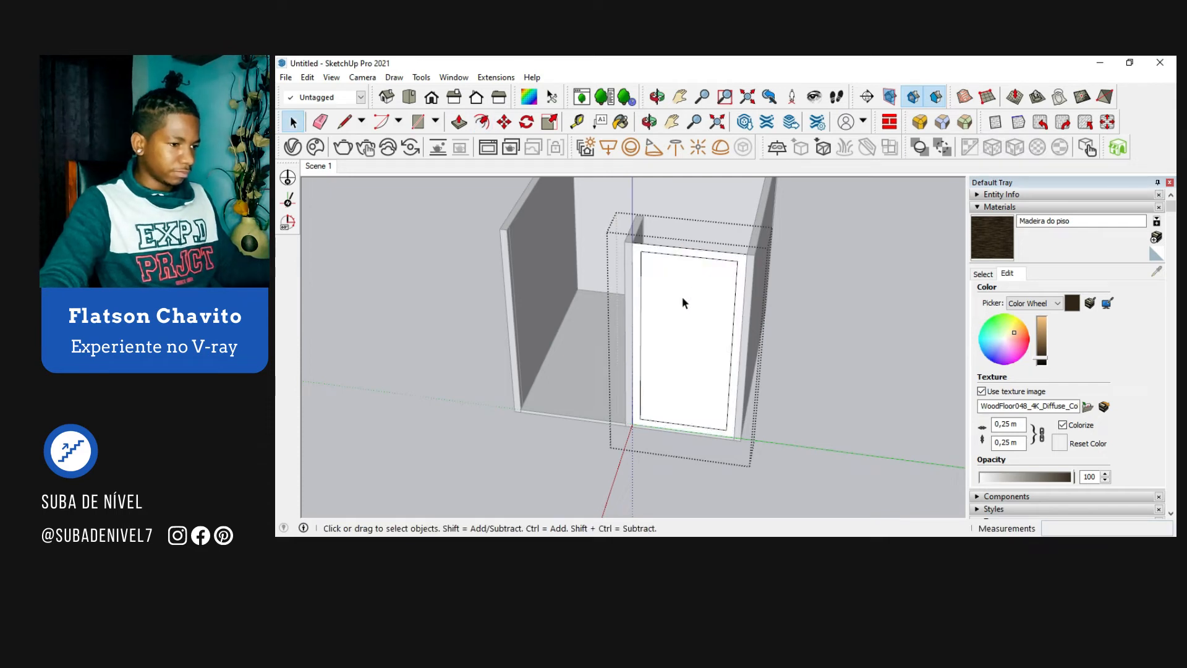
click(682, 302)
key(Delete)
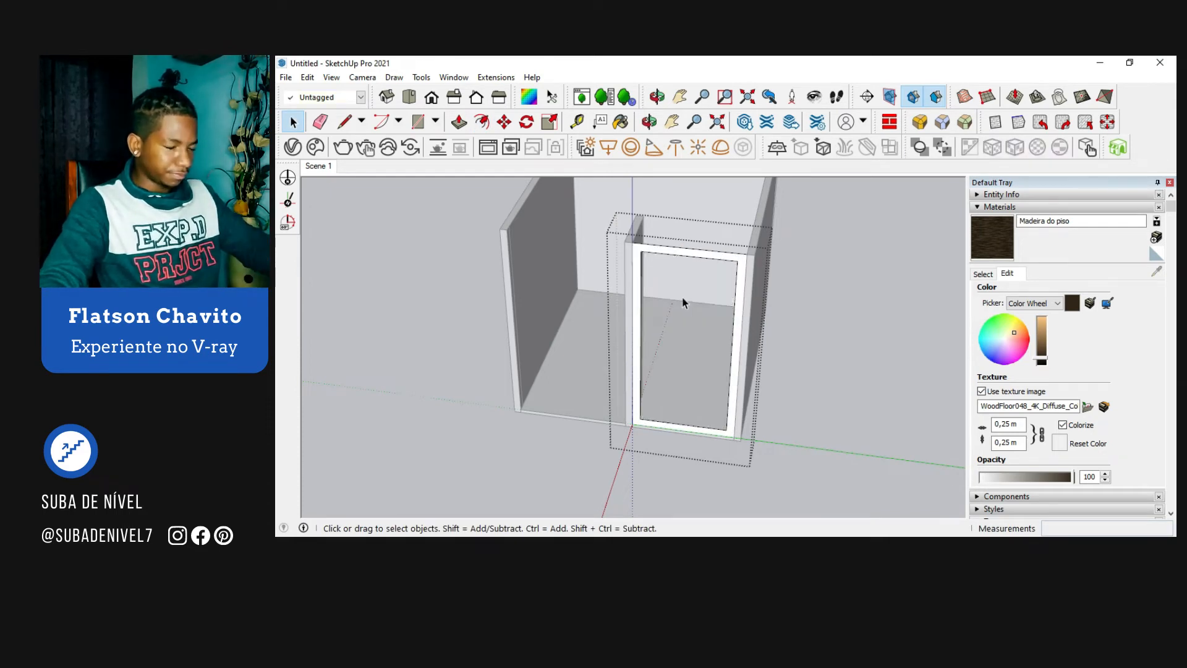
Step: Push/Pull the frame face to give it thickness, and close the group
key(p)
drag(641, 272, 640, 268)
key(space)
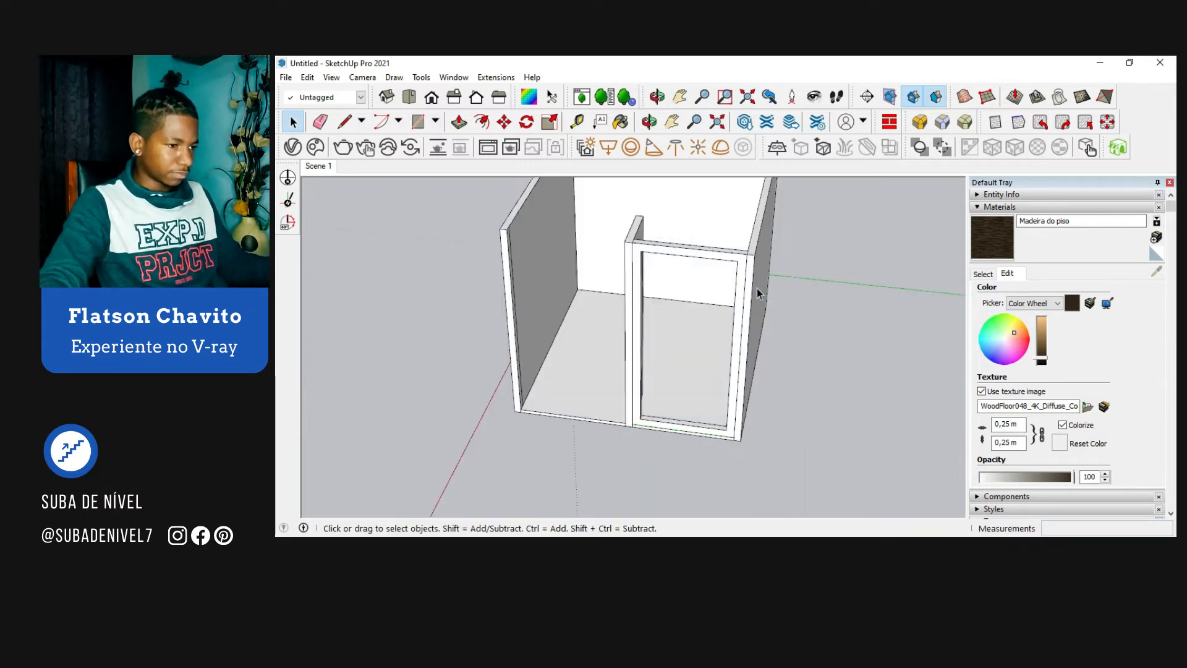
Step: Copy the right window frame from its lower outer corner to the pillar's side in the left front opening
double_click(651, 250)
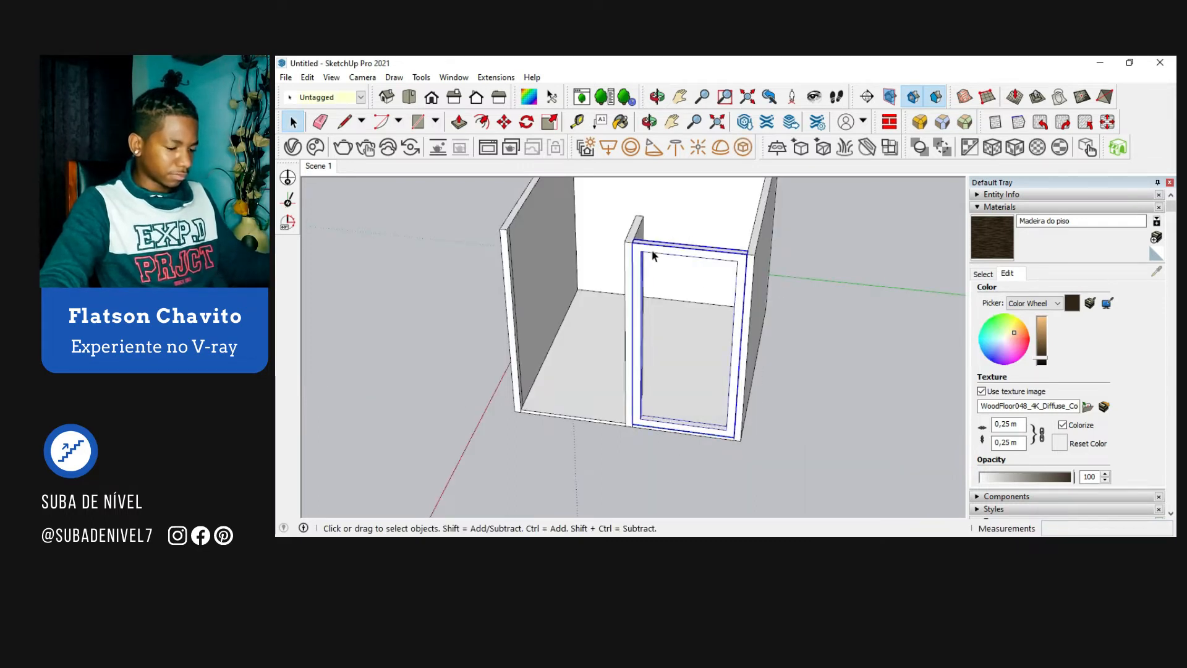
key(m)
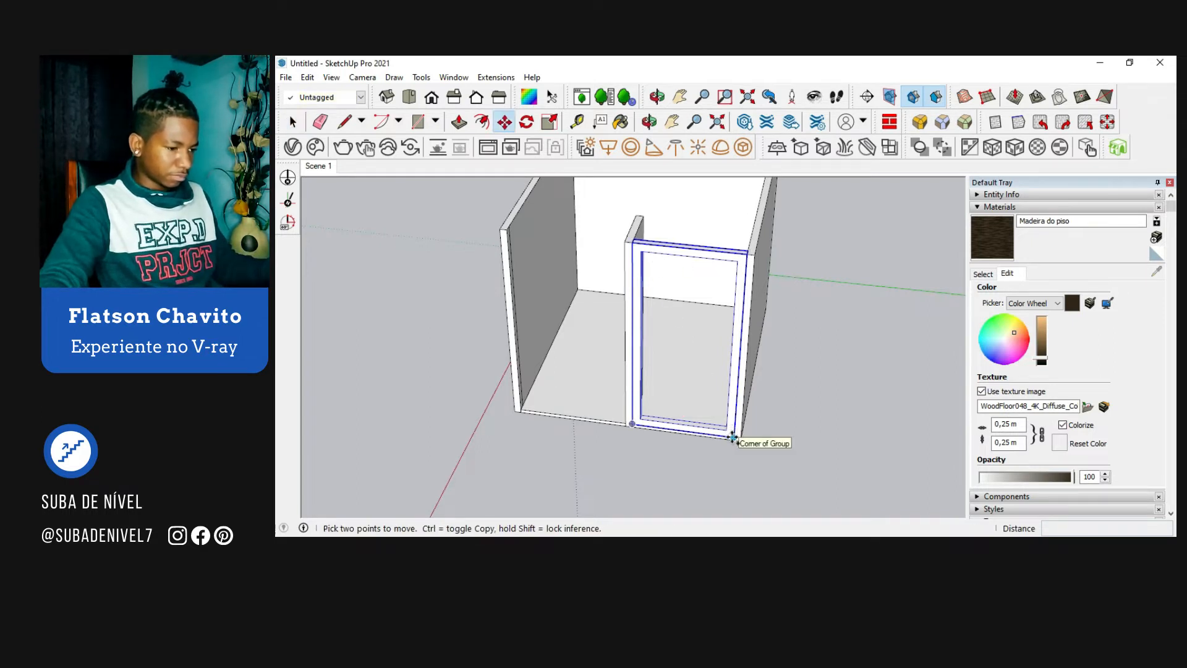
click(733, 438)
key(ctrl)
click(624, 424)
Step: Scale the copied frame along the green axis by about 1.07 so it fills the left opening
middle_drag(625, 424, 604, 388)
key(s)
scroll(540, 382, up, 2)
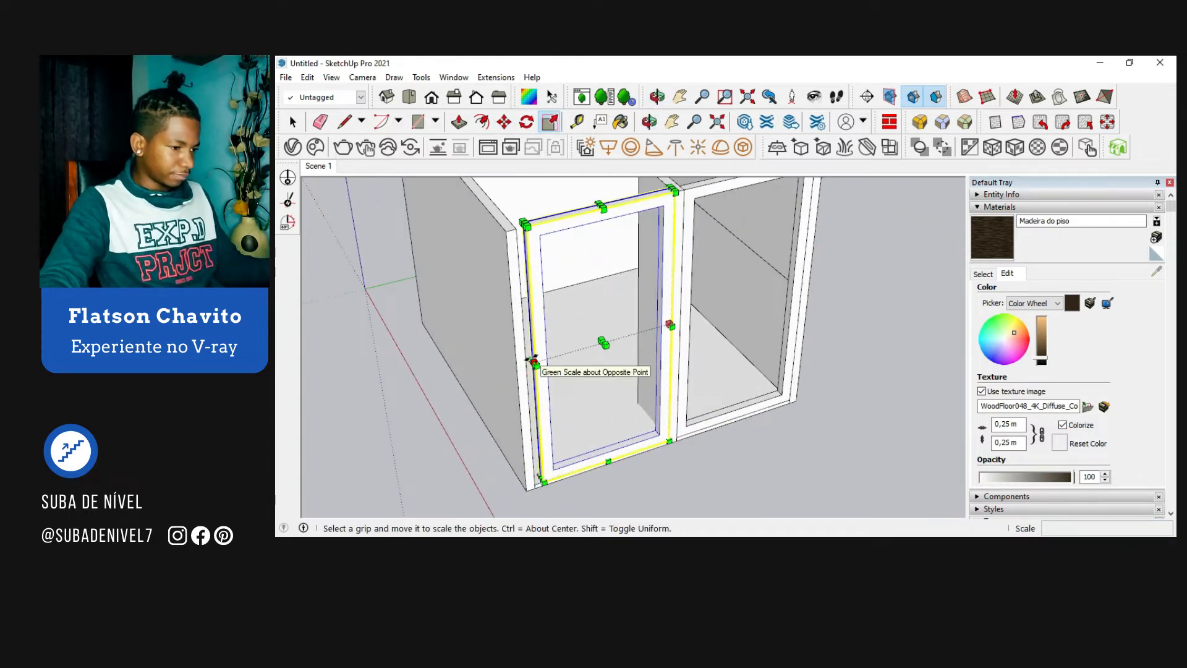
drag(535, 363, 525, 366)
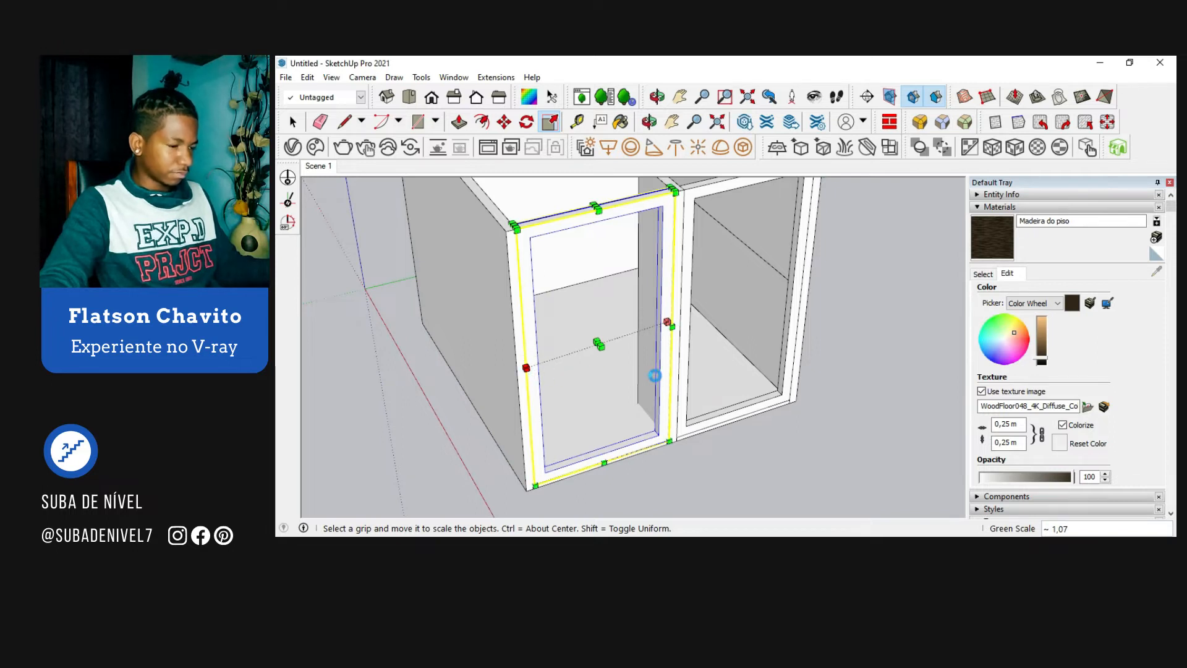
key(space)
scroll(655, 375, down, 1)
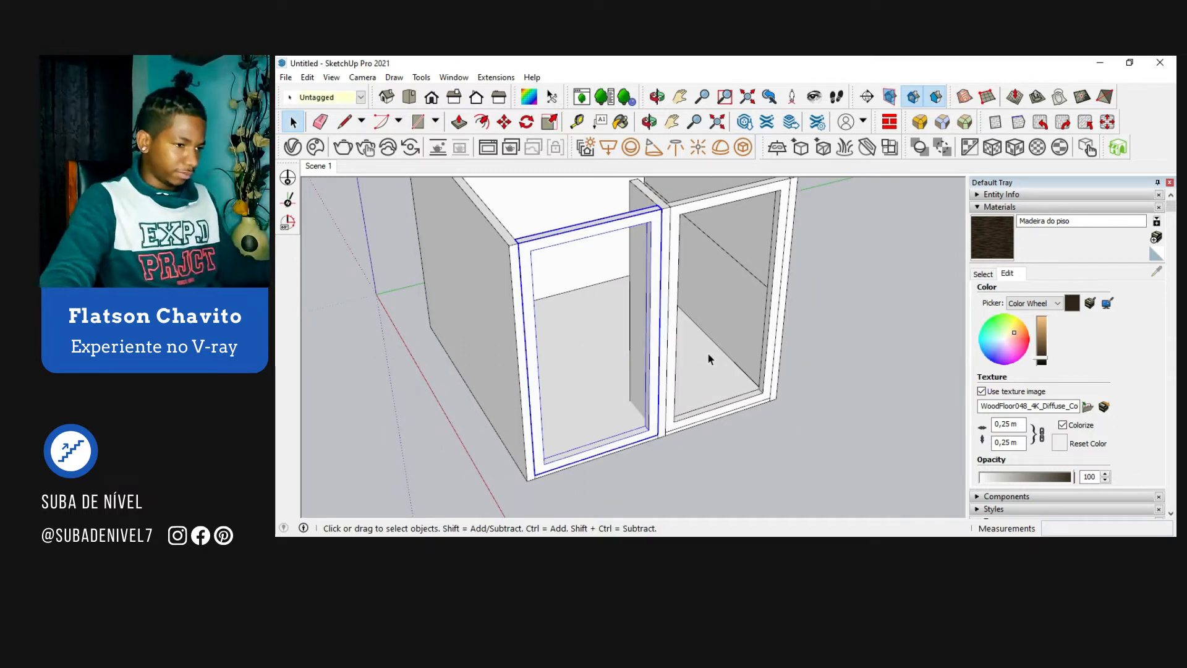
Step: Draw a rectangle about 2.72 m by 1.23 m inside the right frame's opening and make it a group
middle_drag(715, 358, 632, 408)
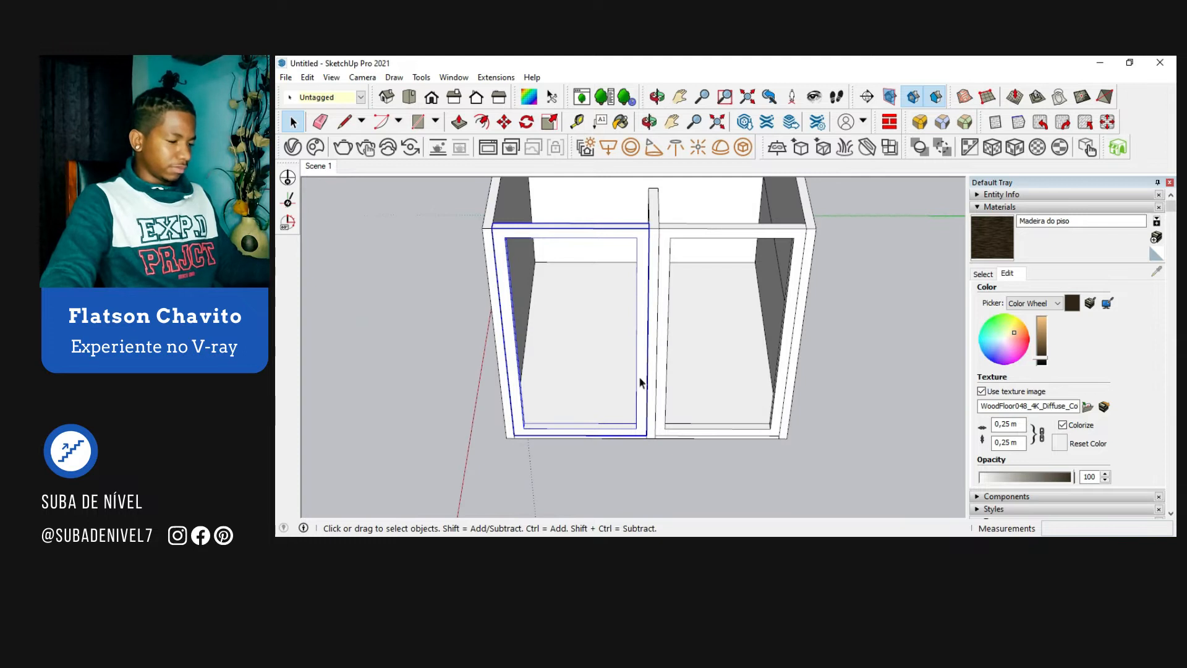
key(r)
click(670, 237)
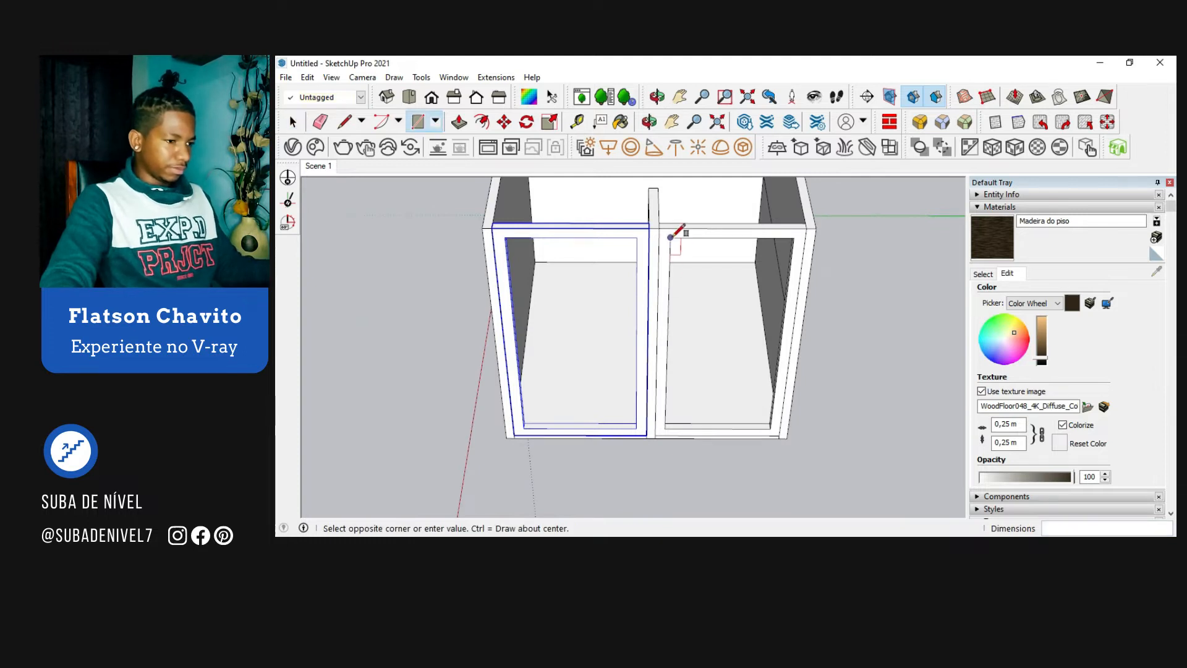
click(770, 428)
key(space)
click(731, 366)
right_click(733, 371)
click(792, 240)
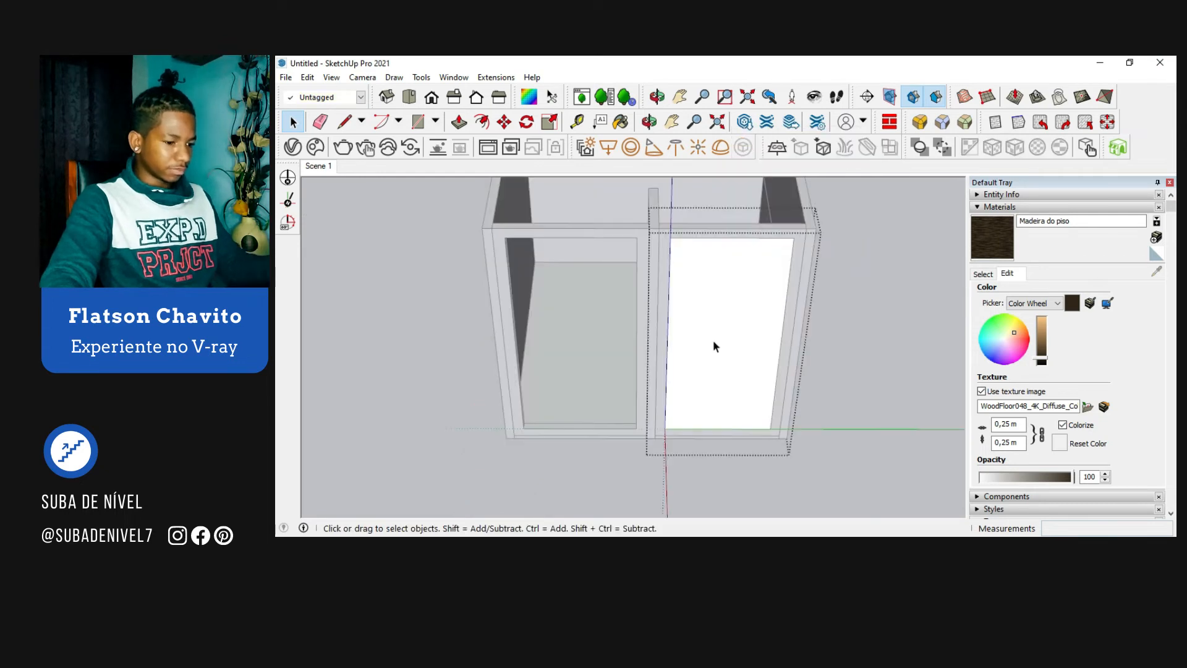
Step: Push/Pull the right frame's pane face about 0.04 m to give it thickness, and close the group
key(p)
click(715, 368)
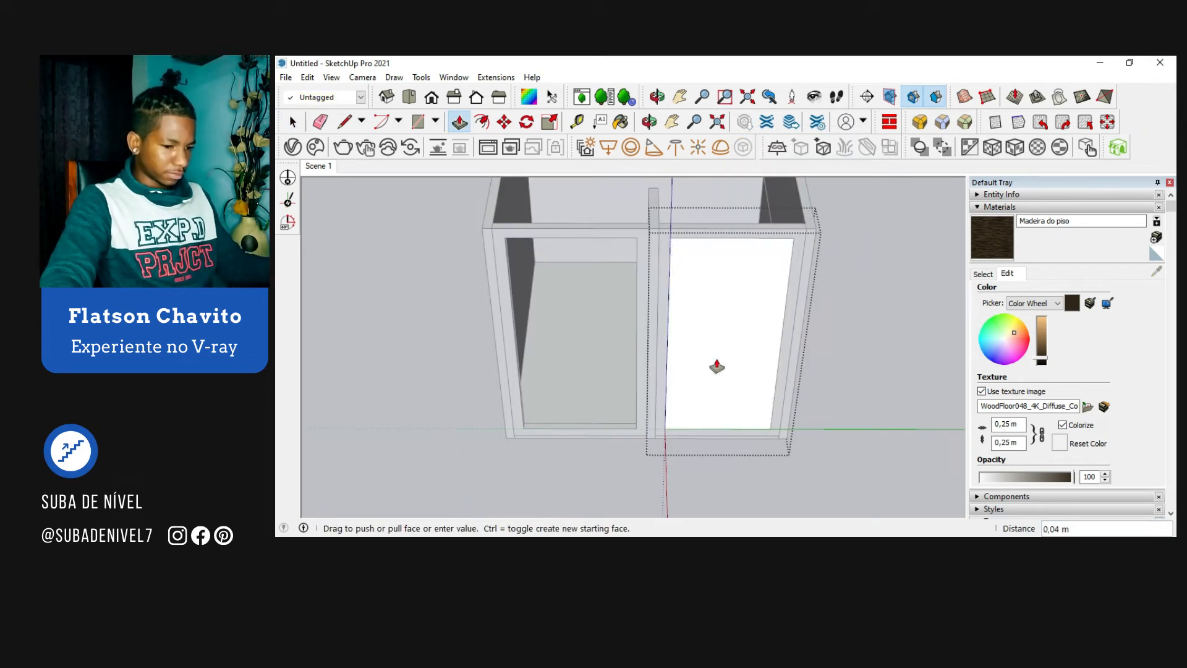
click(718, 366)
middle_drag(718, 366, 812, 361)
key(space)
click(874, 295)
Step: Move the pane about 0.06 m inward from its lower corner to recess it within the right frame
scroll(788, 323, up, 3)
click(737, 363)
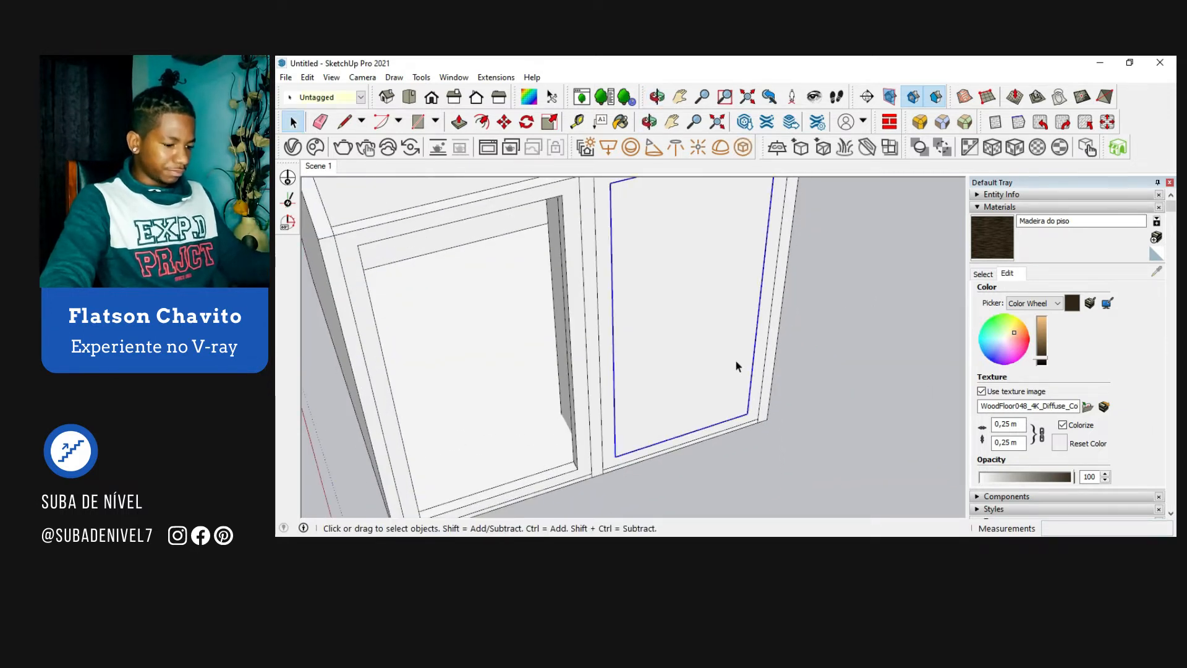
key(m)
scroll(744, 411, up, 3)
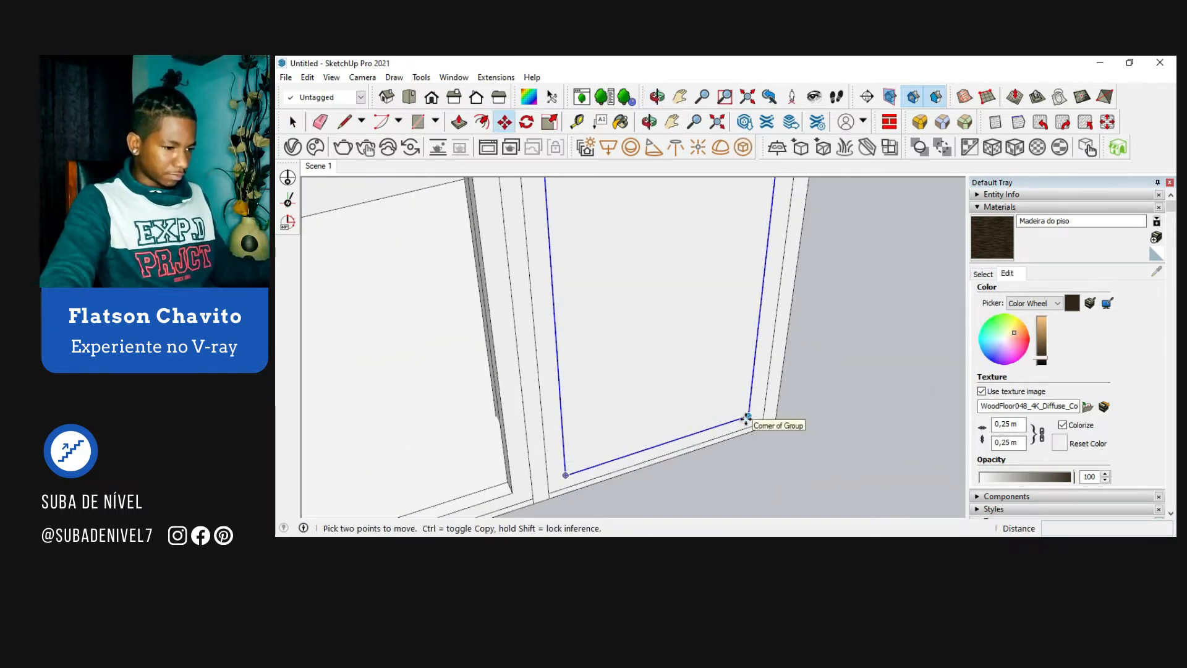
click(747, 419)
click(742, 411)
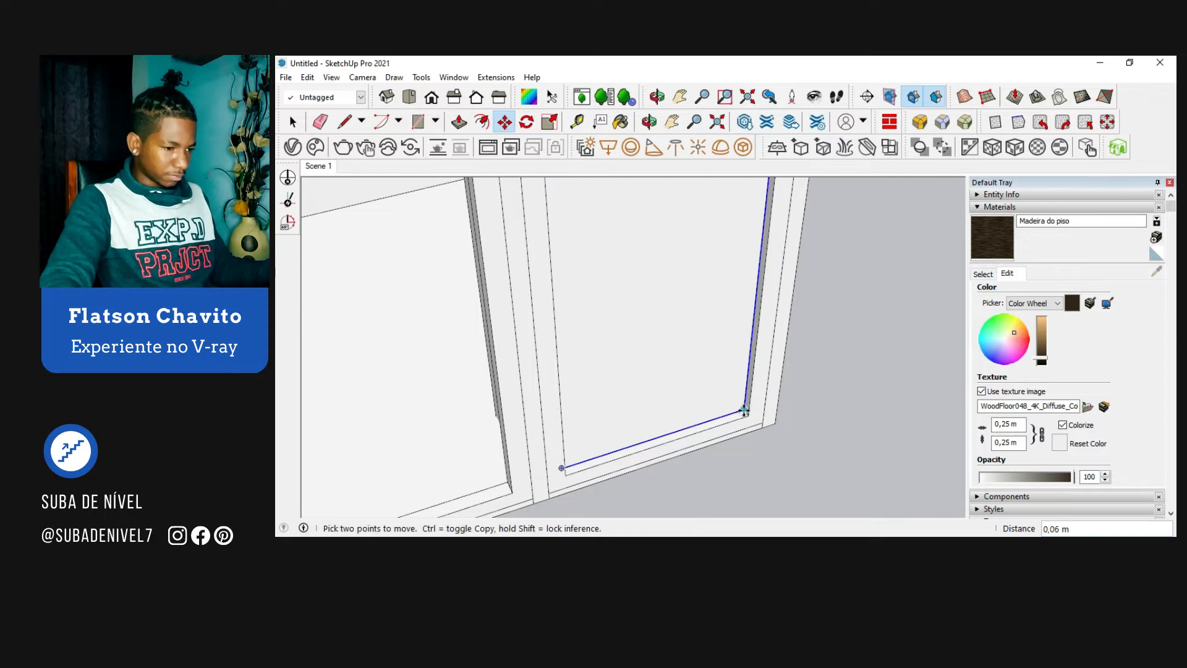
Step: Copy the recessed pane about 1.56 m sideways to the inner lower corner of the left frame
key(ctrl)
click(744, 410)
scroll(804, 375, down, 4)
scroll(638, 436, up, 5)
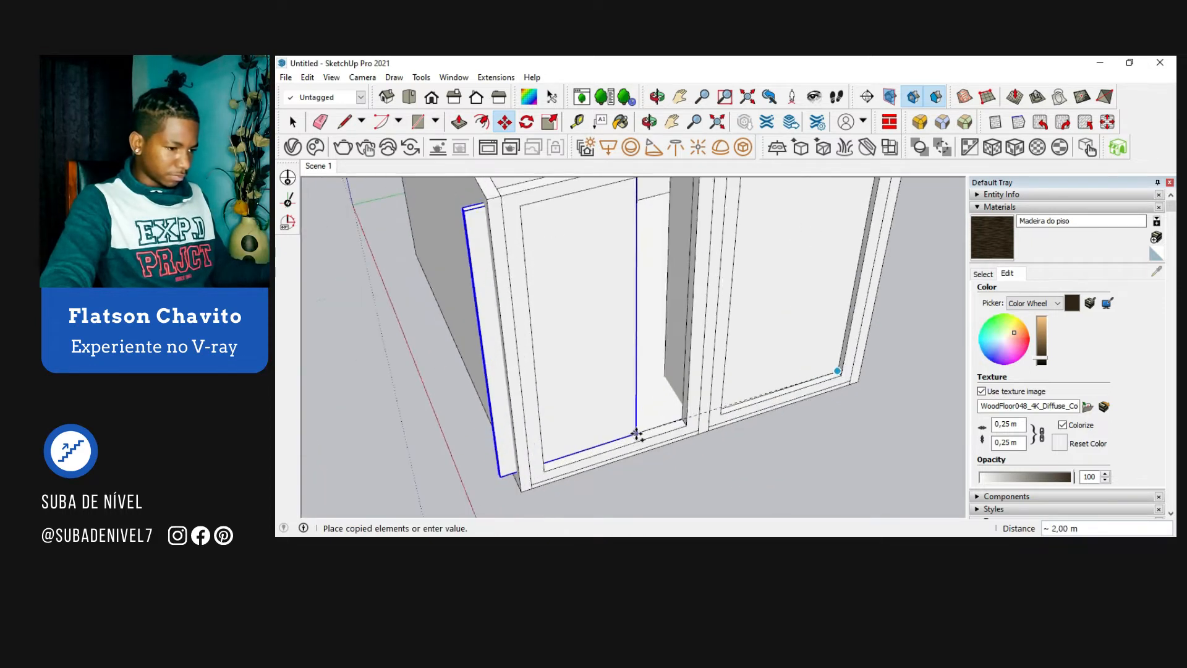
scroll(671, 428, up, 3)
click(721, 417)
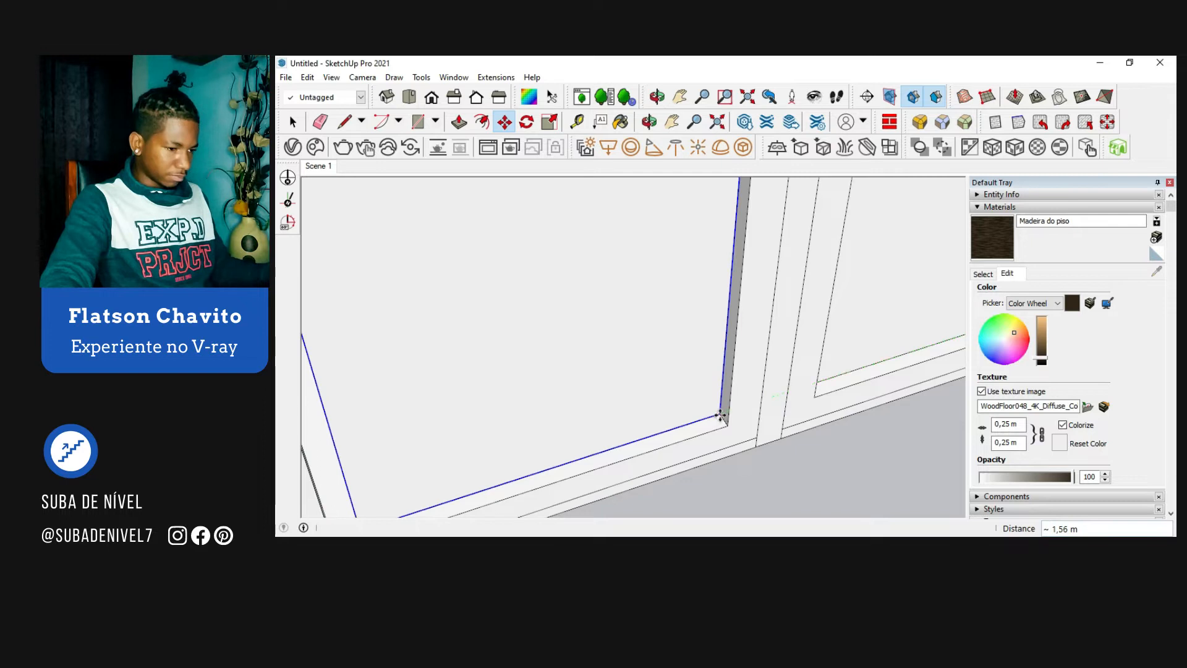
Step: Scale the copied pane sideways to fill the left frame's opening, and deselect it
scroll(720, 416, down, 3)
scroll(721, 415, down, 2)
key(s)
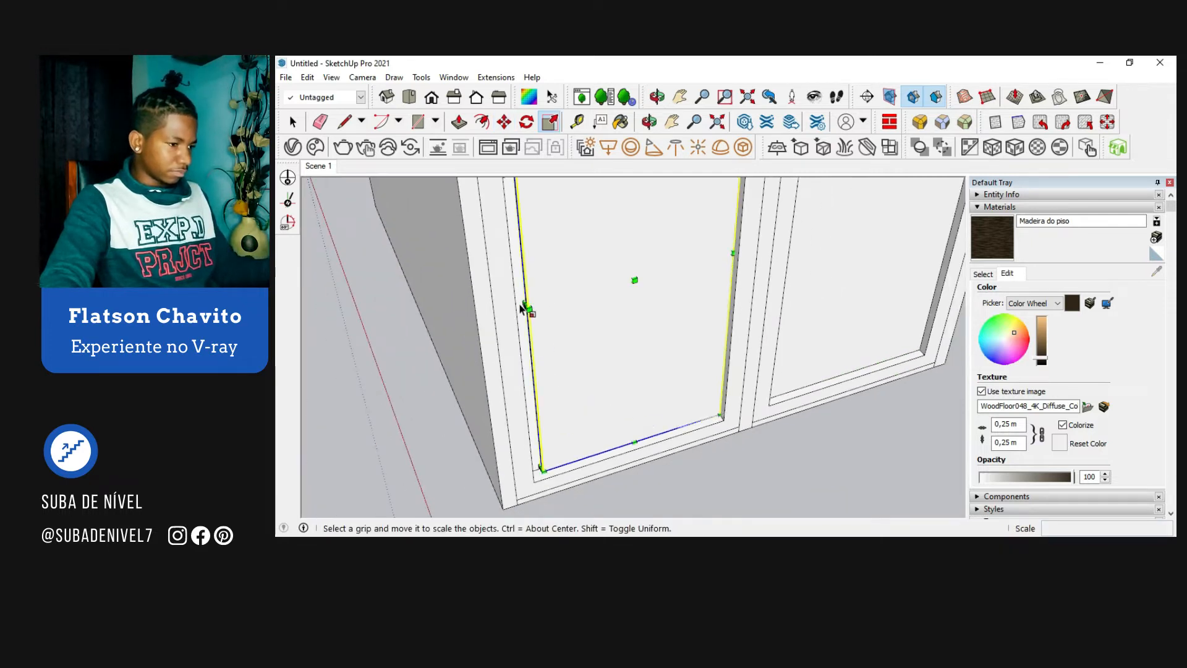
drag(528, 308, 513, 289)
key(space)
scroll(472, 347, down, 5)
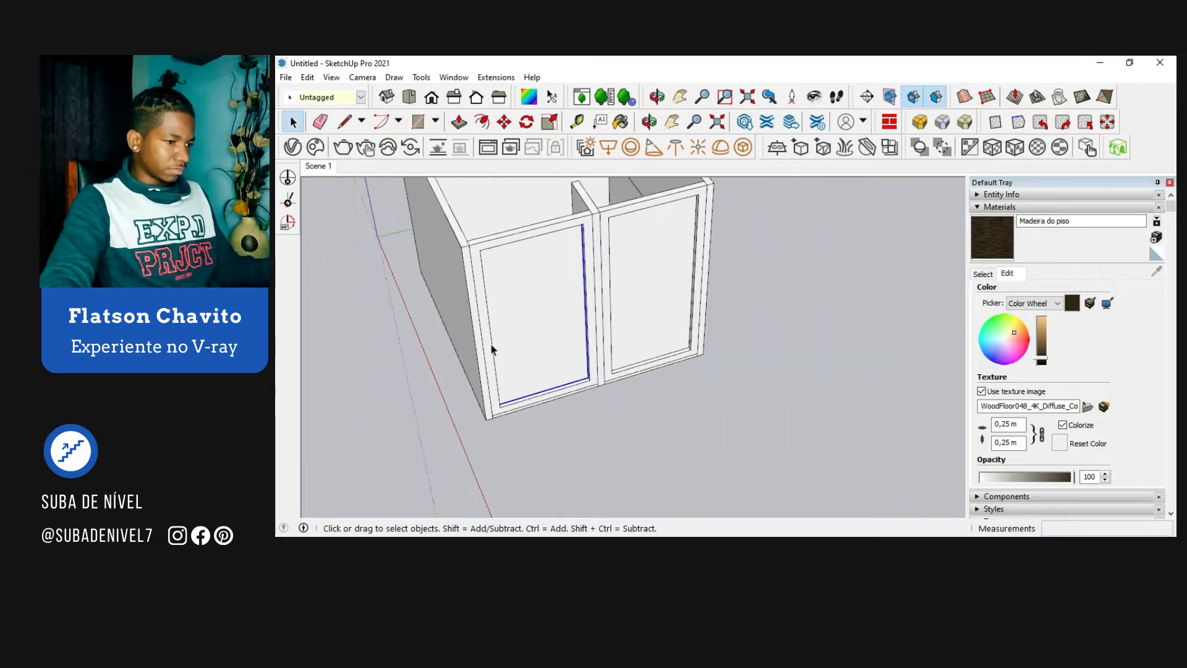
scroll(753, 355, down, 2)
click(754, 355)
middle_drag(755, 354, 736, 271)
scroll(586, 299, up, 6)
Step: Select the Vidro material in V-Ray's Asset Editor and review its Diffuse, Reflection and Refraction settings
click(292, 146)
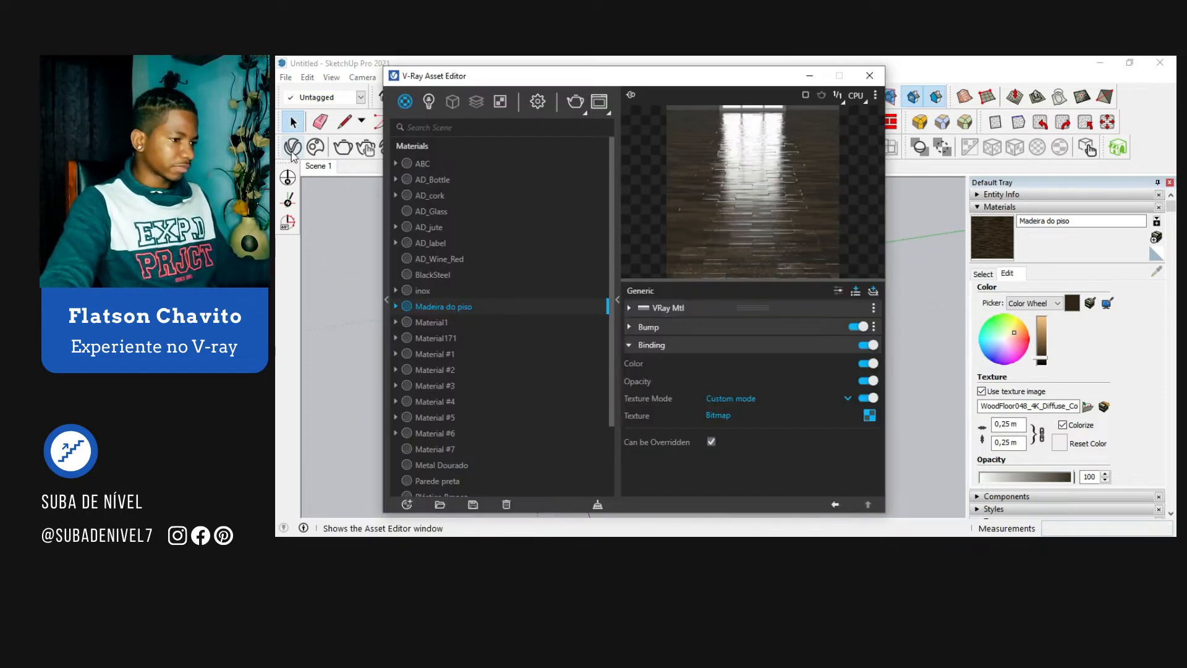
scroll(458, 318, down, 3)
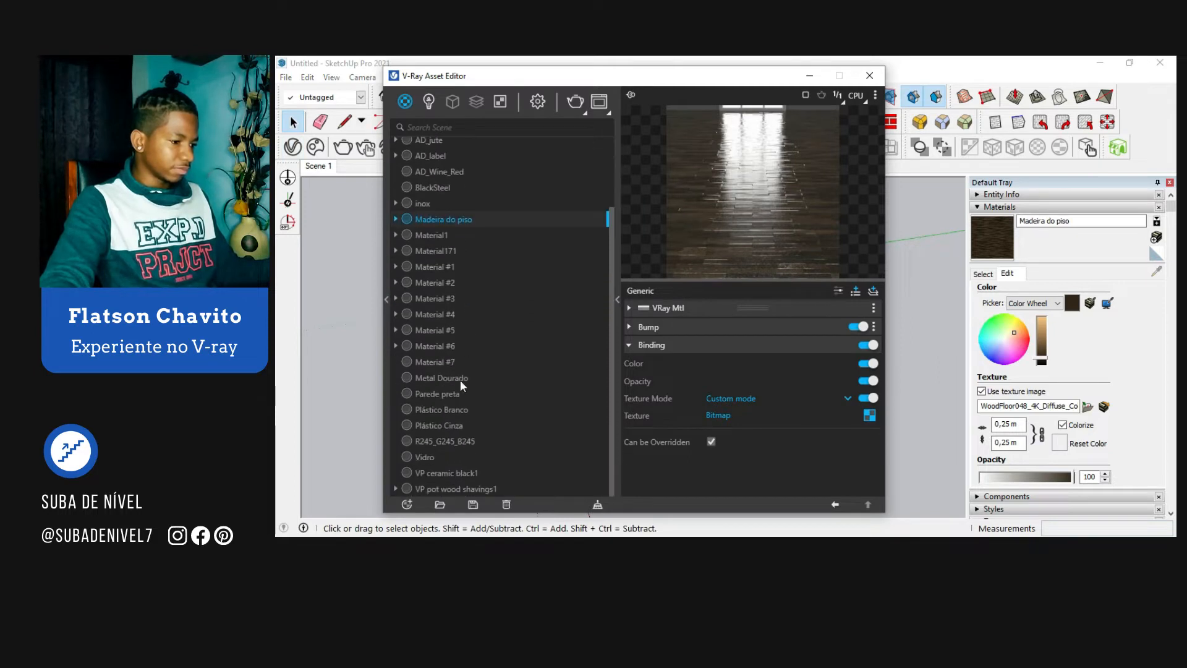
click(426, 457)
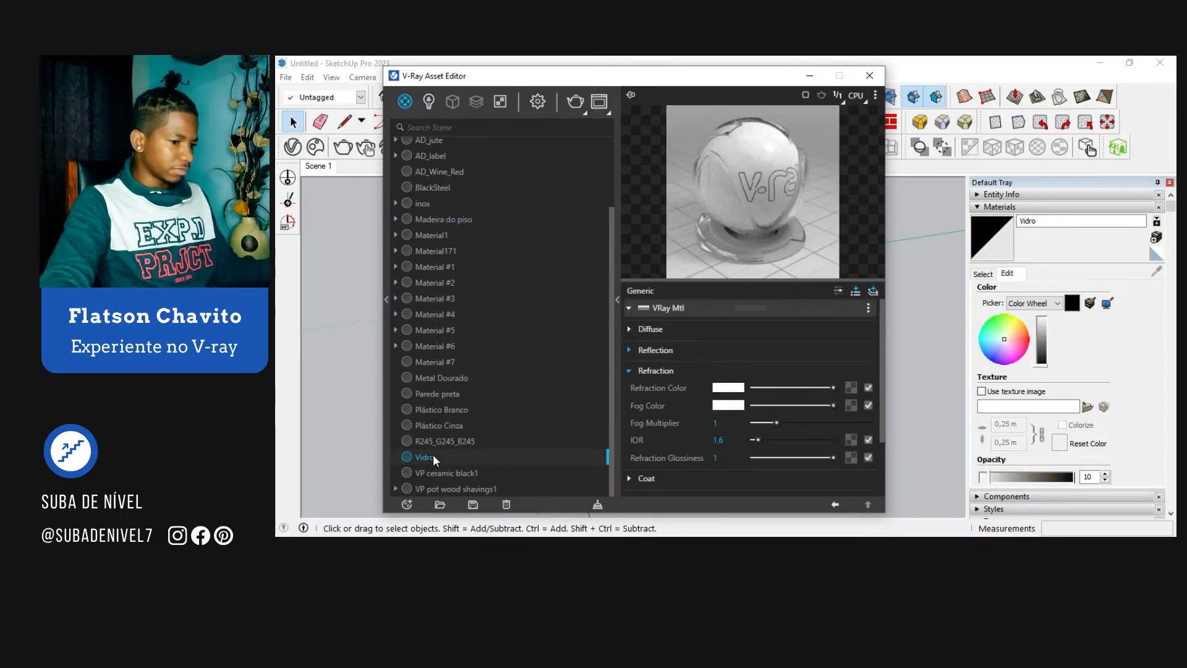
click(700, 329)
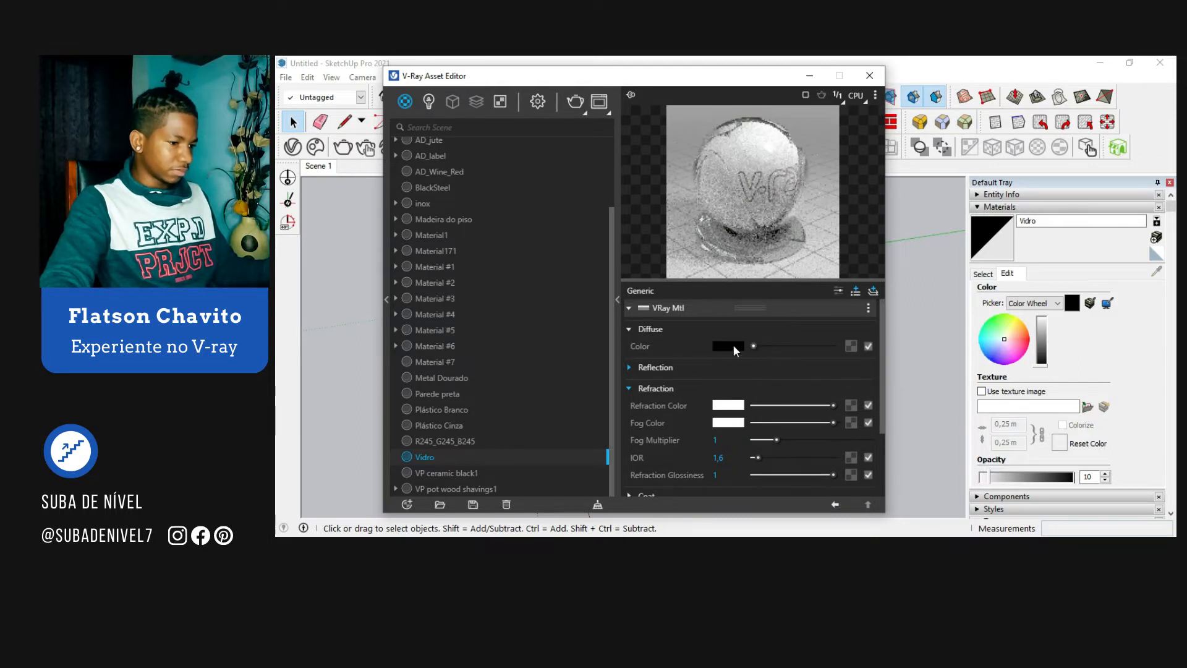
click(673, 330)
click(690, 350)
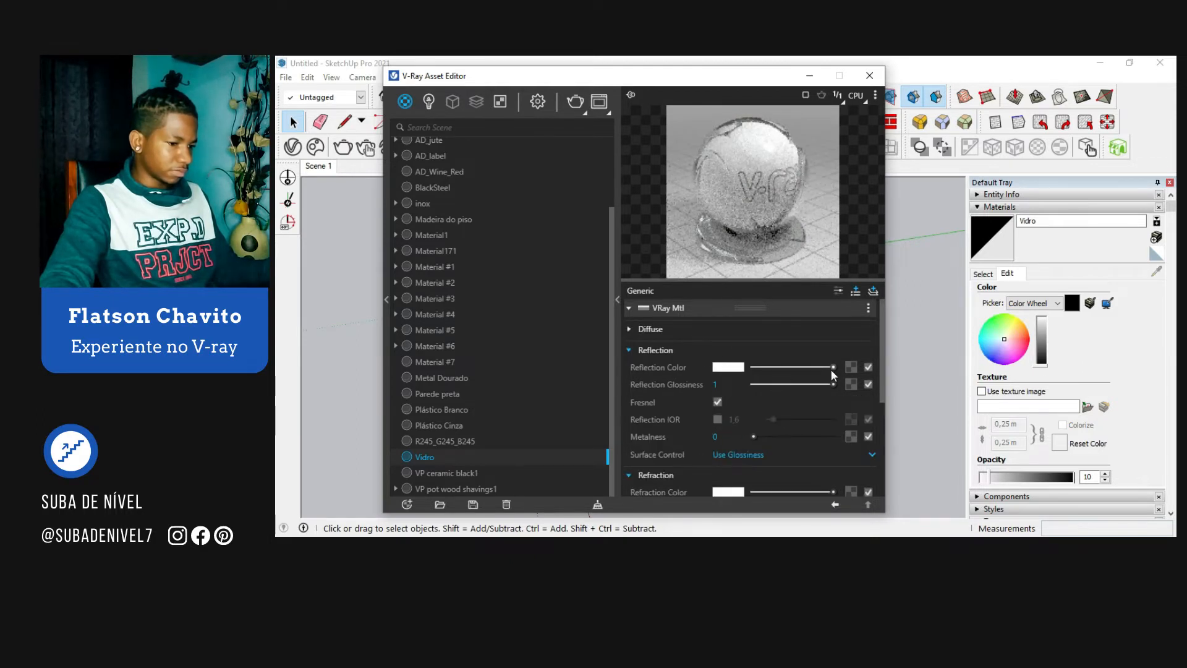
click(680, 352)
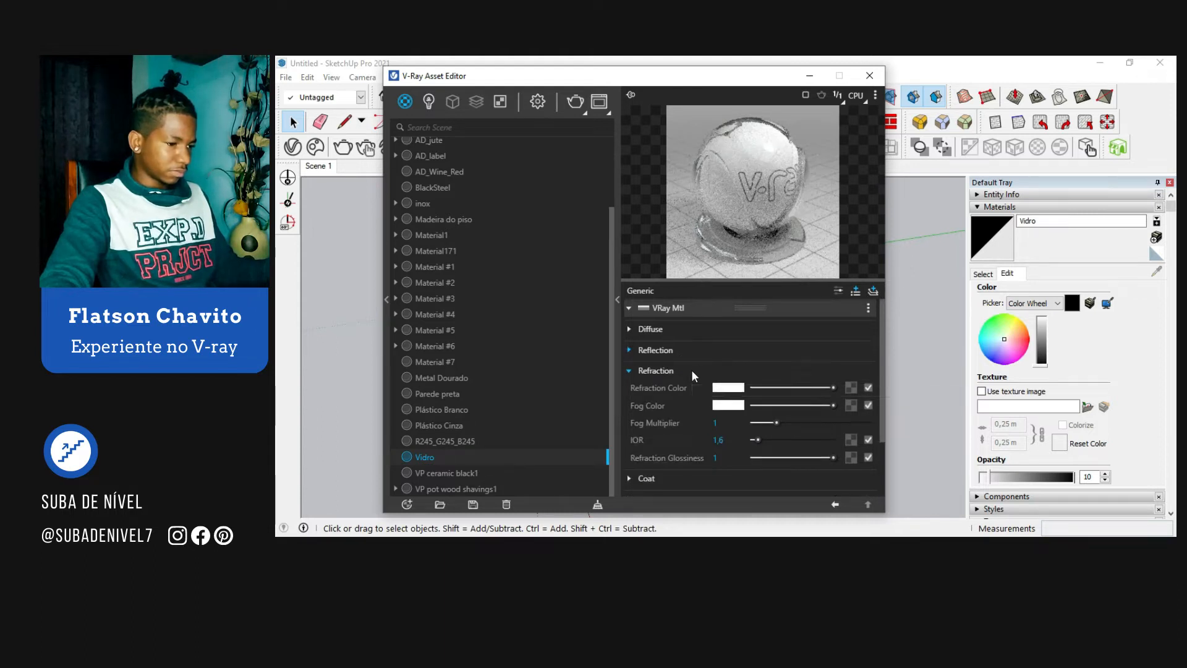
click(692, 370)
Step: Paint both window panes with the Vidro material
click(816, 79)
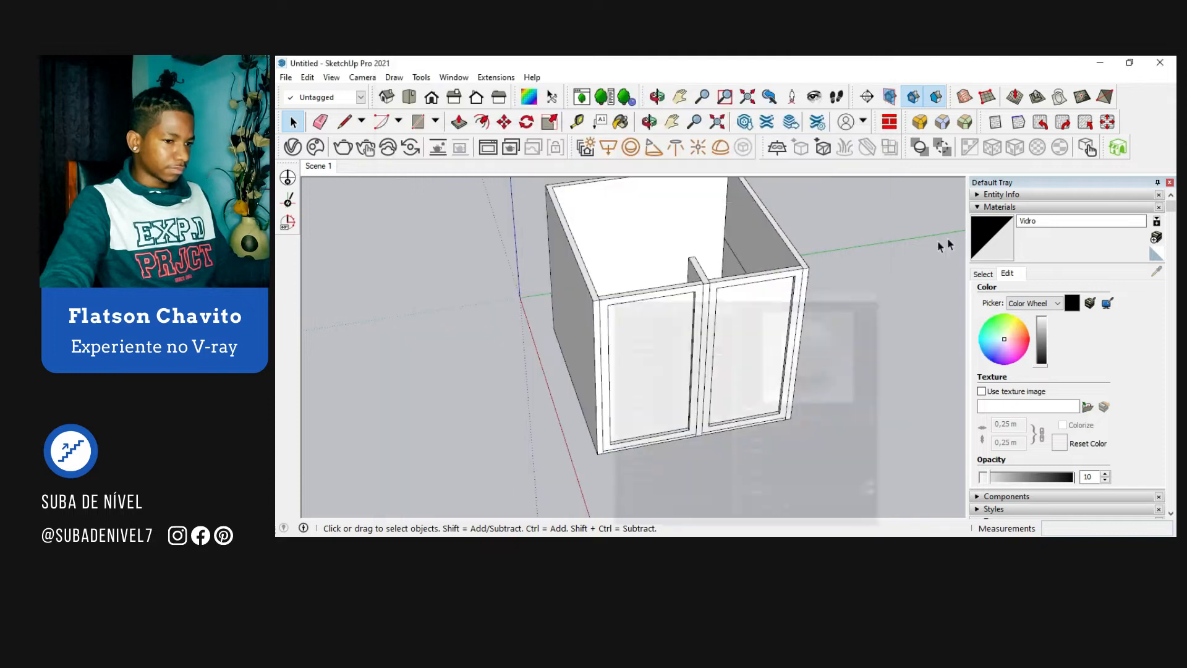
key(b)
click(742, 336)
click(658, 350)
key(space)
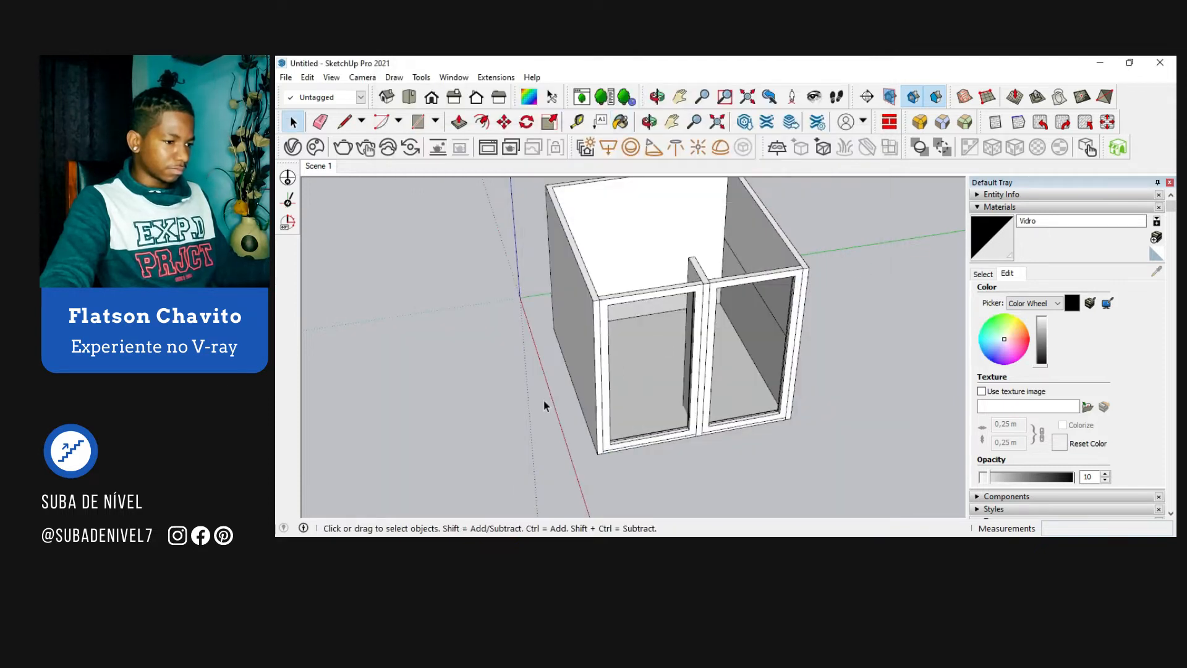
Step: Draw a V-Ray Rectangle Light across the right window opening from corner to corner, pointing into the room
scroll(542, 402, down, 3)
mouse_move(711, 411)
middle_down()
mouse_move(477, 395)
mouse_move(673, 368)
mouse_move(727, 347)
middle_up()
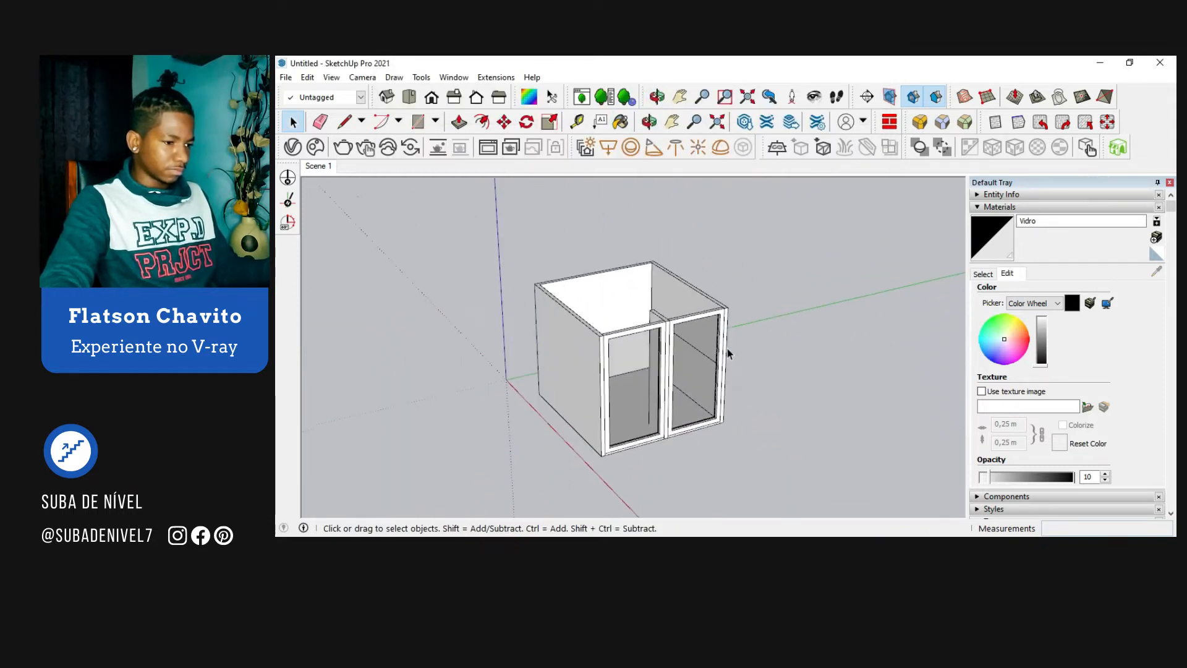
scroll(727, 347, up, 2)
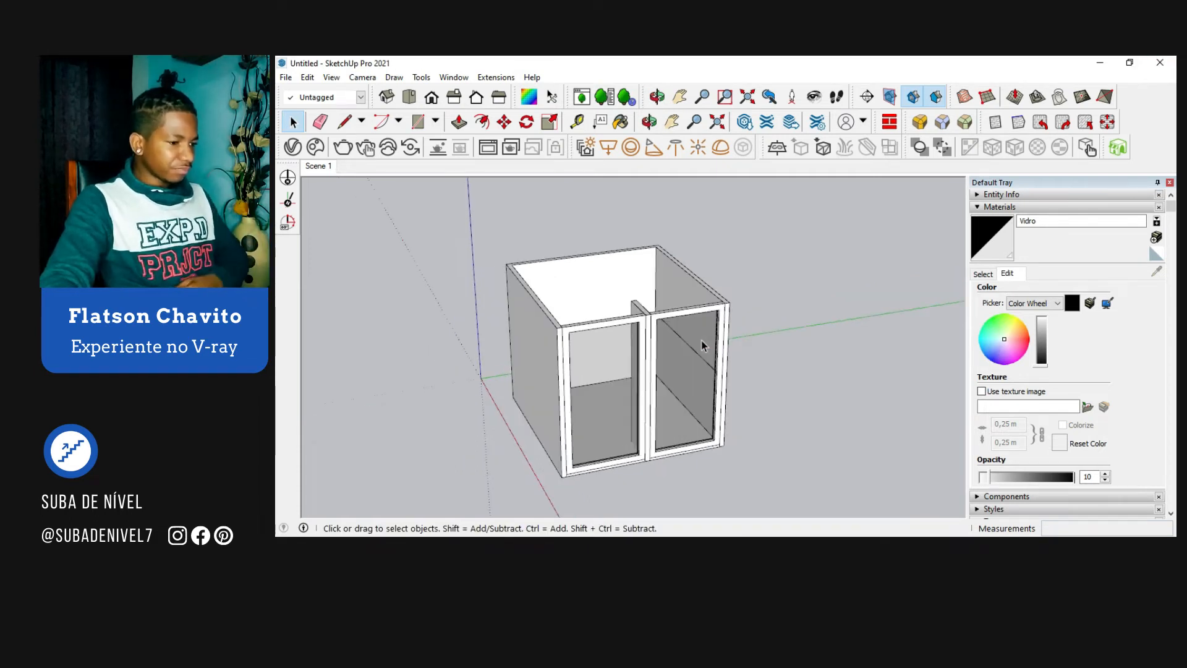
middle_drag(701, 340, 551, 309)
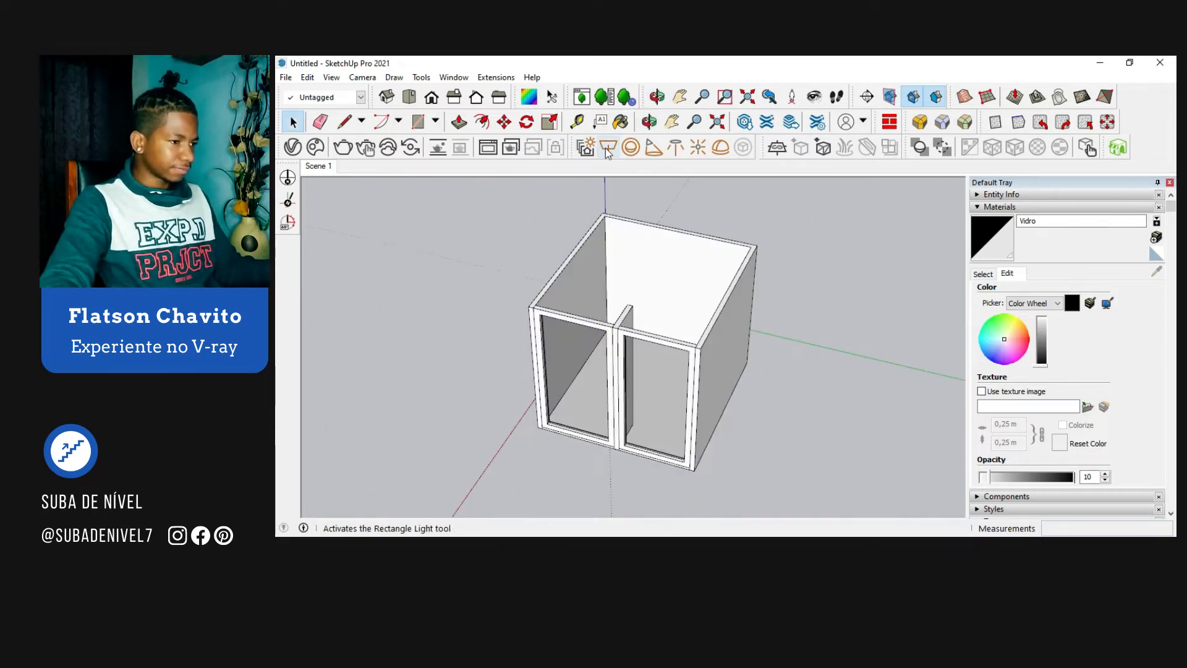
middle_drag(610, 280, 616, 323)
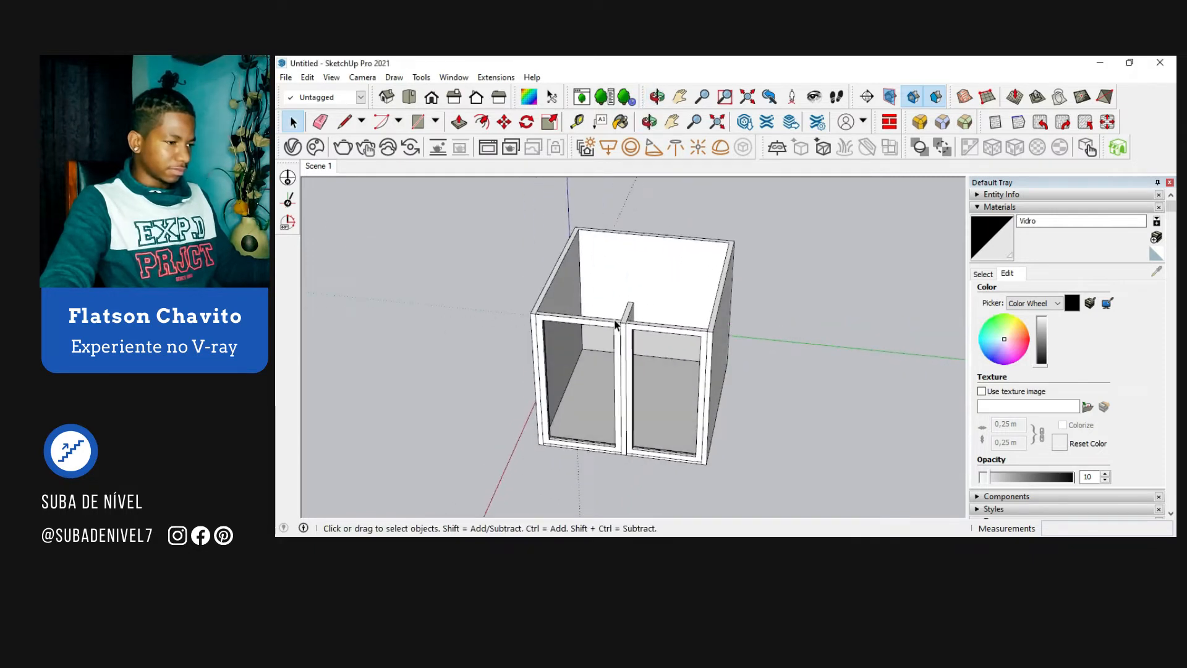
click(607, 148)
scroll(621, 364, up, 3)
click(640, 299)
scroll(649, 406, down, 3)
scroll(641, 384, up, 5)
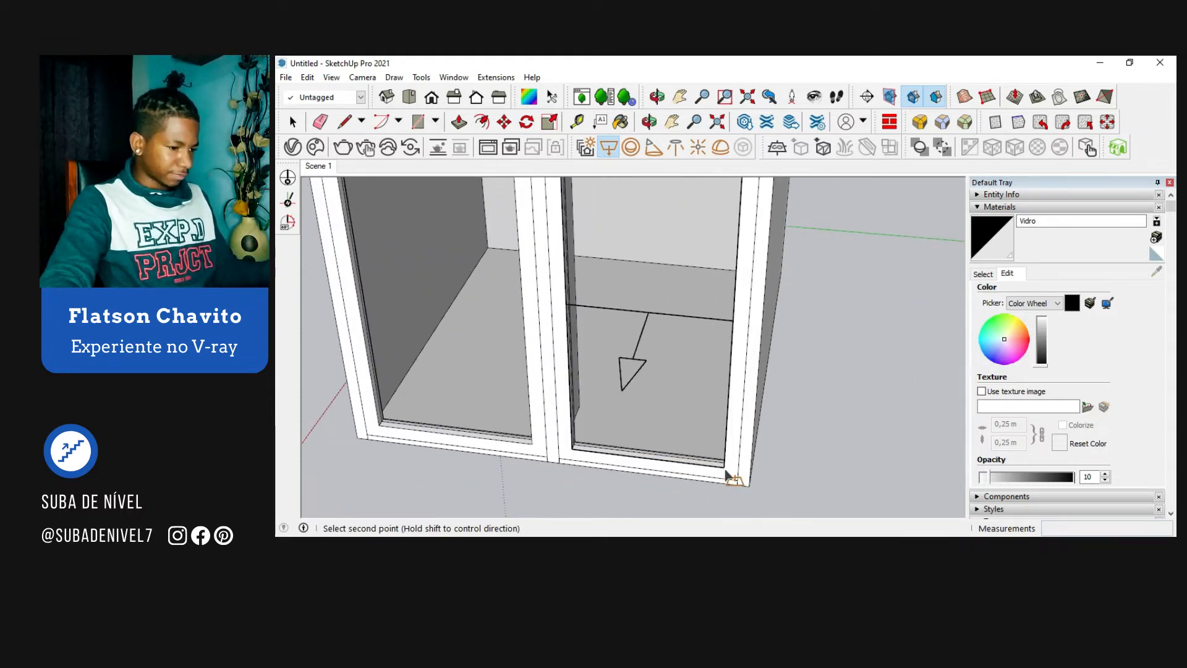
click(726, 472)
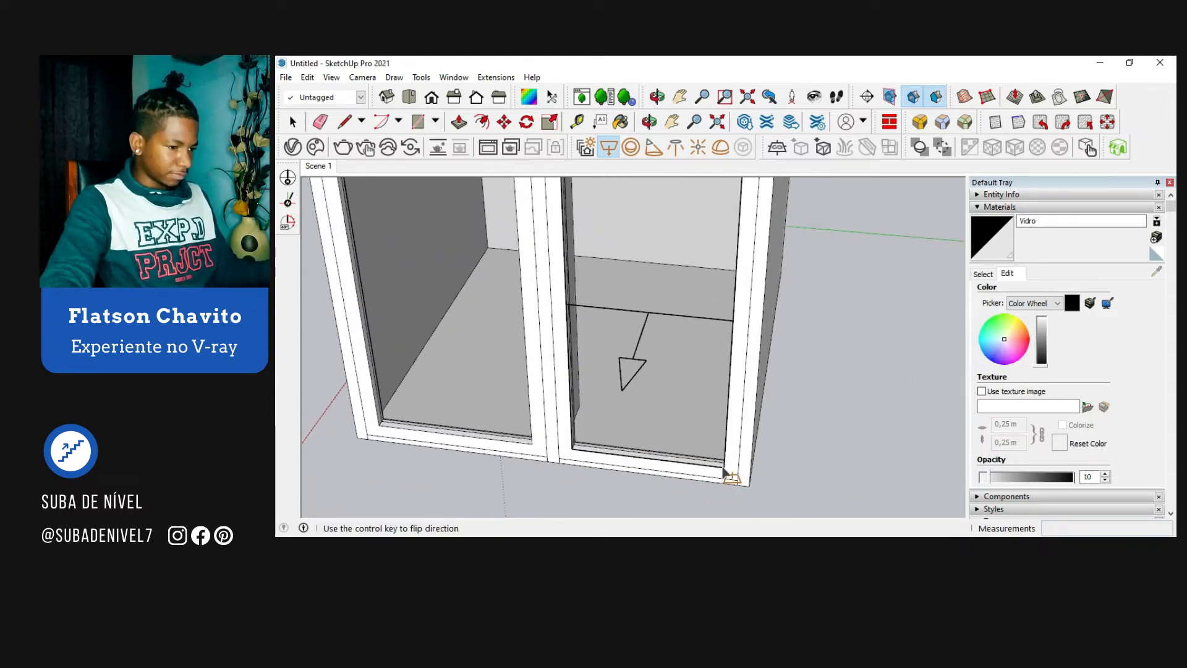
click(690, 382)
scroll(693, 443, down, 2)
key(space)
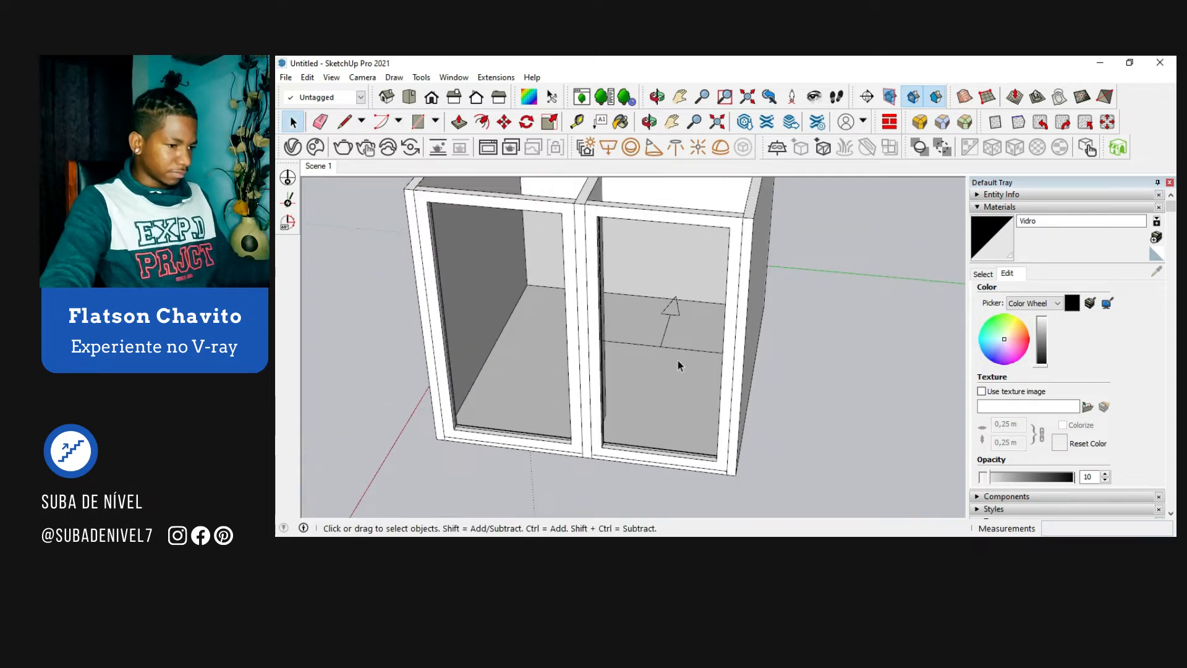
Step: Move the rectangle light about 0.09 m outward along the red axis, in front of the right window
mouse_move(669, 355)
middle_down()
mouse_move(591, 442)
mouse_move(684, 363)
middle_up()
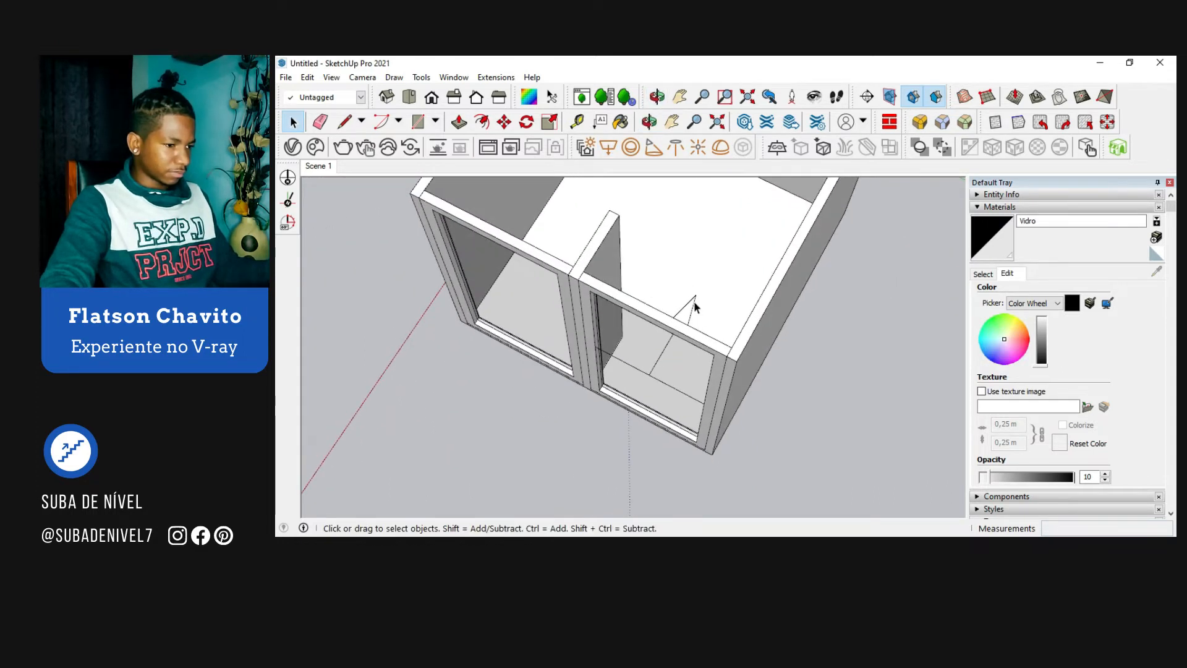
click(665, 314)
middle_drag(665, 314, 658, 371)
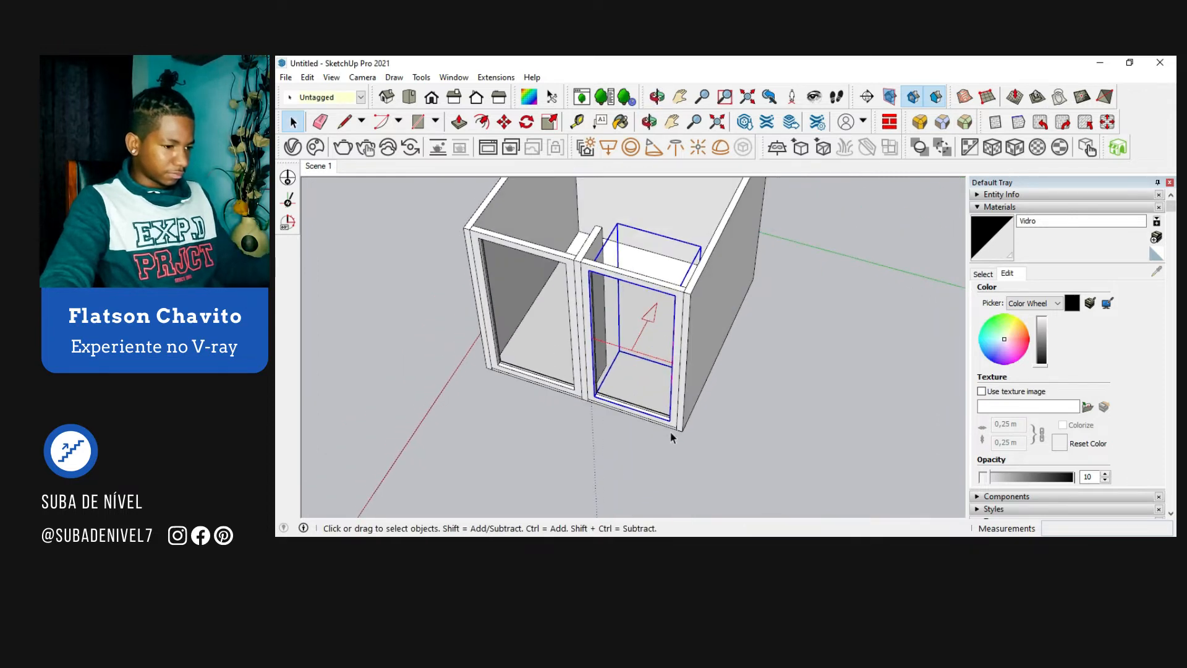
key(m)
scroll(672, 433, up, 5)
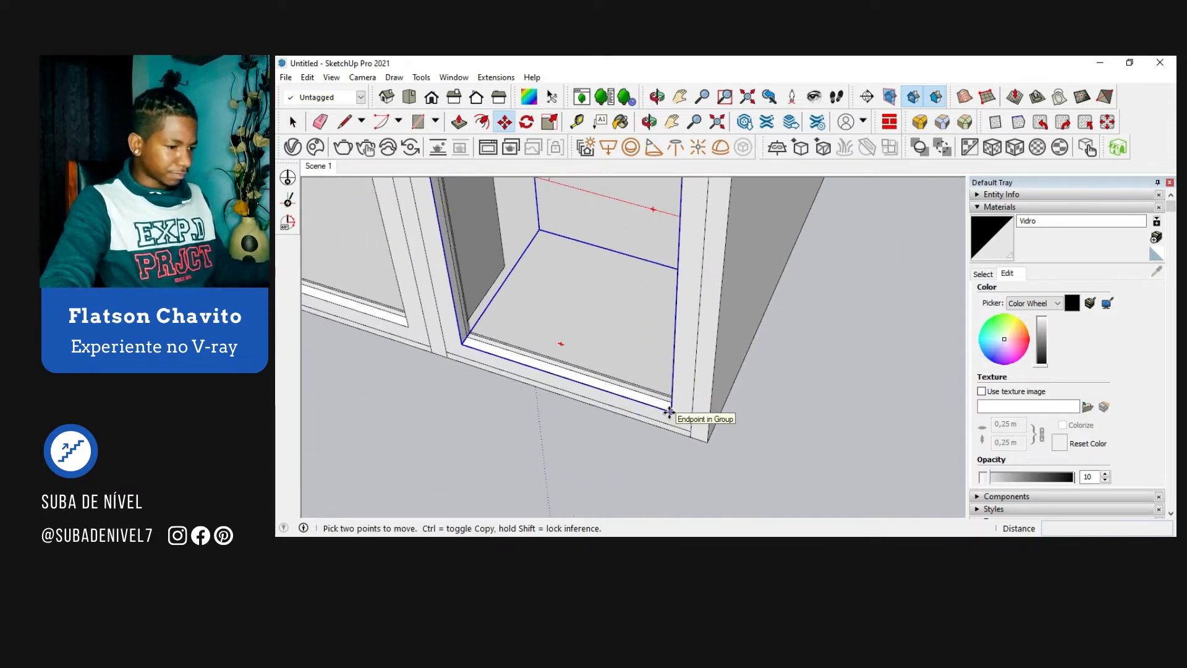
click(669, 411)
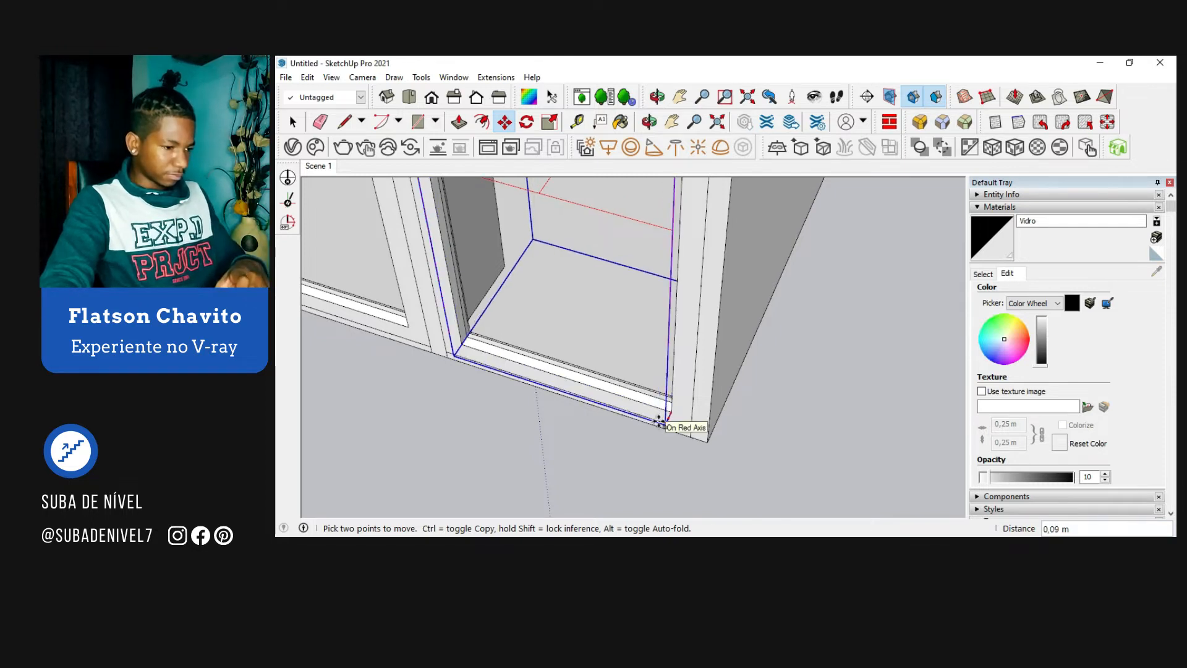
click(661, 421)
scroll(661, 423, down, 1)
Step: Copy the rectangle light sideways from its lower corner to cover the left window opening
middle_drag(661, 423, 714, 449)
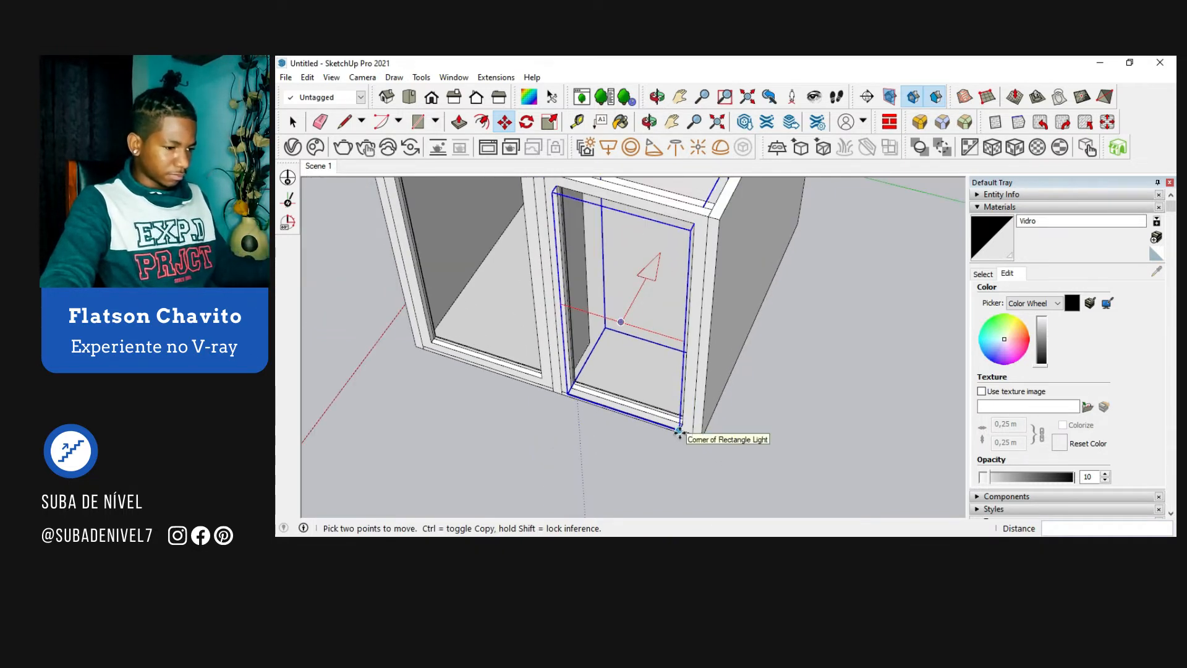
key(ctrl)
click(679, 430)
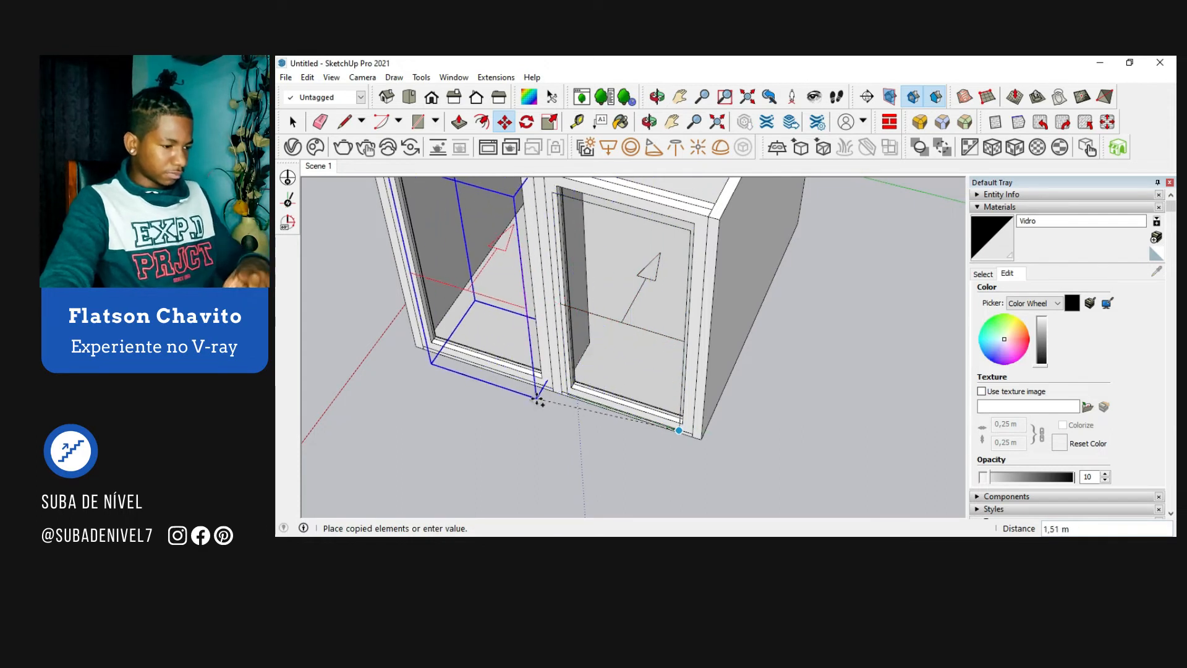
scroll(536, 399, up, 3)
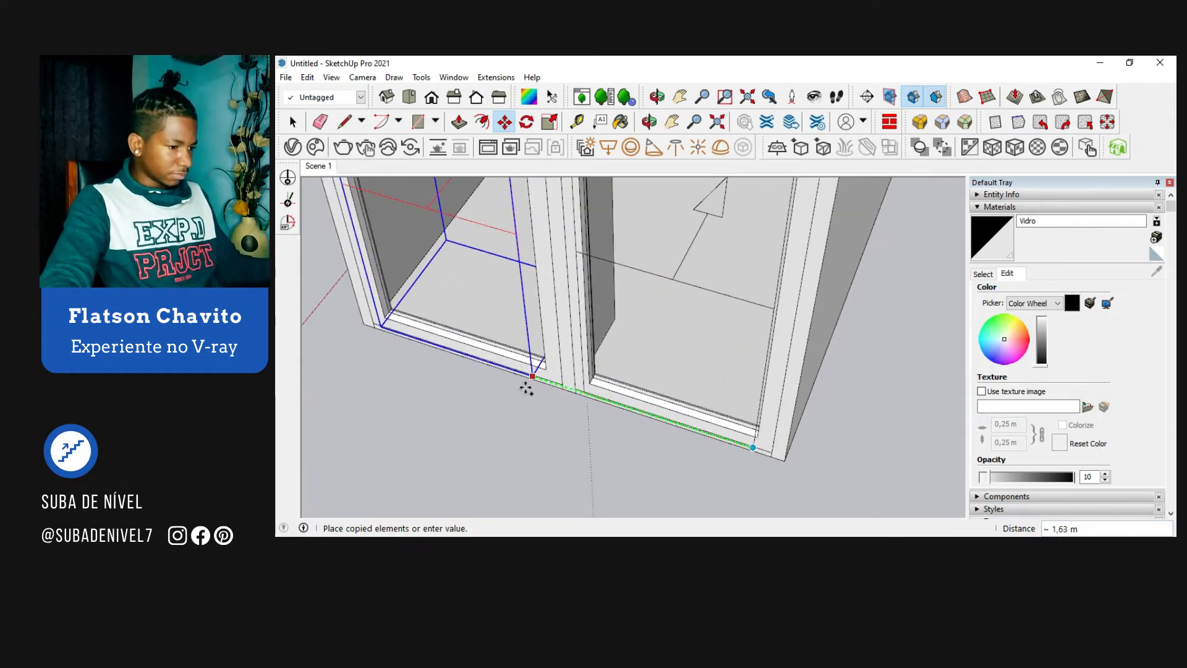
click(548, 372)
middle_drag(562, 416, 615, 379)
key(space)
Step: Rotate the right window's rectangle light to an angle of about -158.4 degrees around its vertical axis
click(626, 296)
middle_drag(626, 296, 638, 362)
key(m)
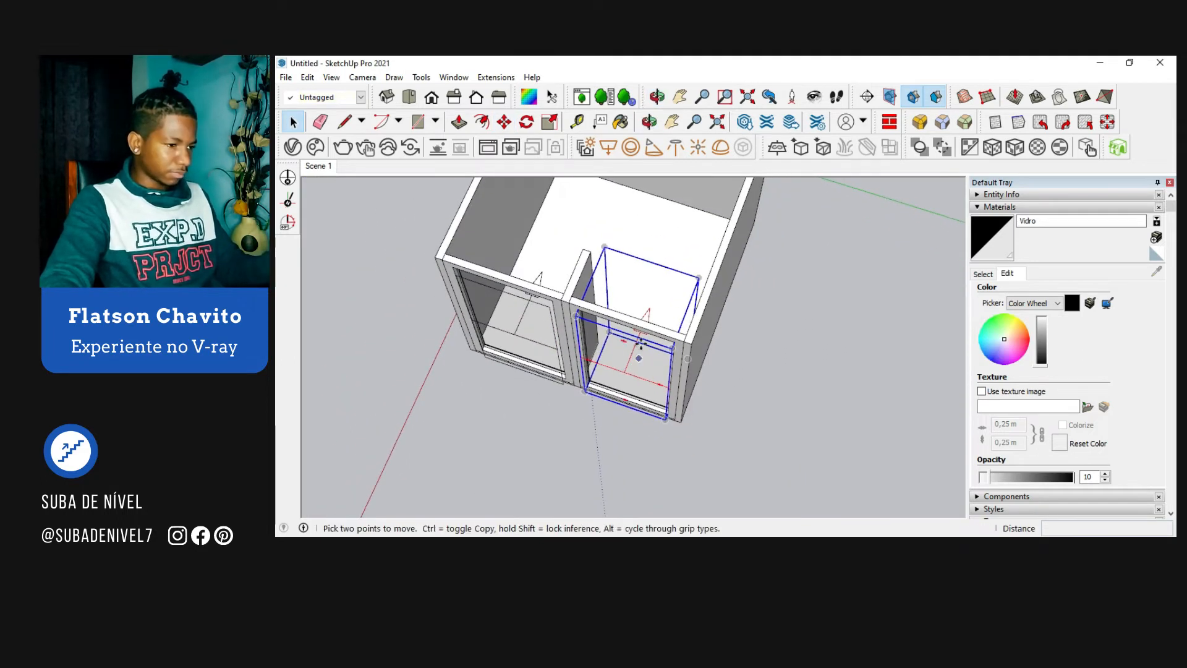
click(646, 268)
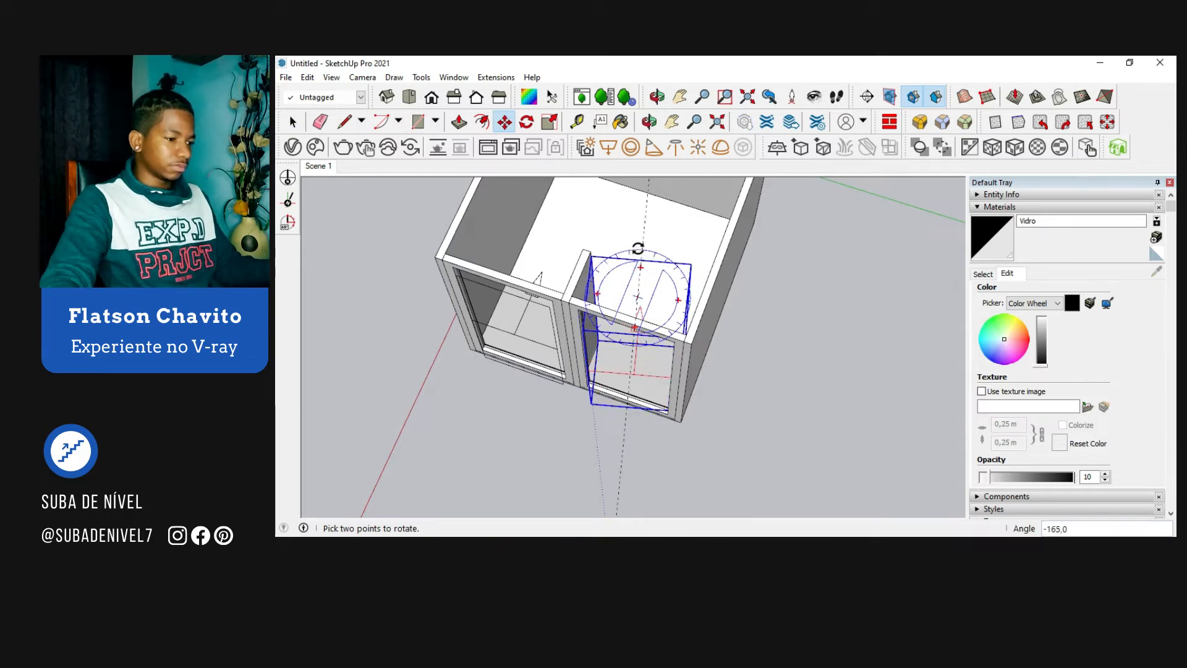
click(636, 243)
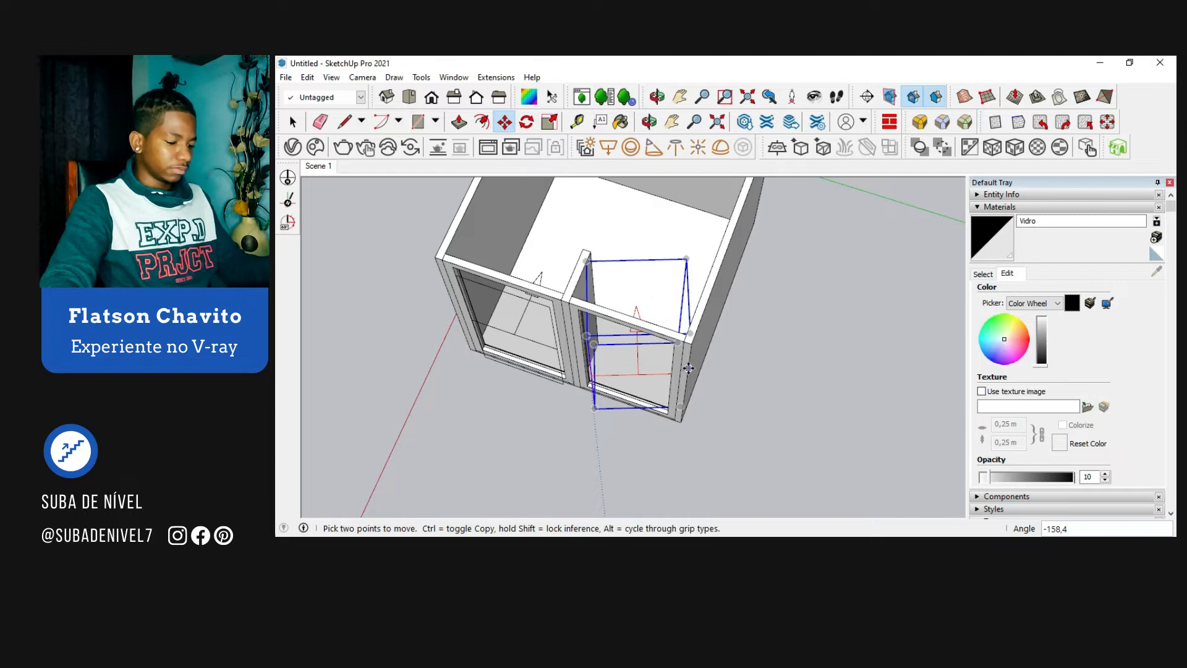
Step: Move the rotated light about 0.13 m outward along the red axis, clear of the right frame
scroll(682, 407, up, 3)
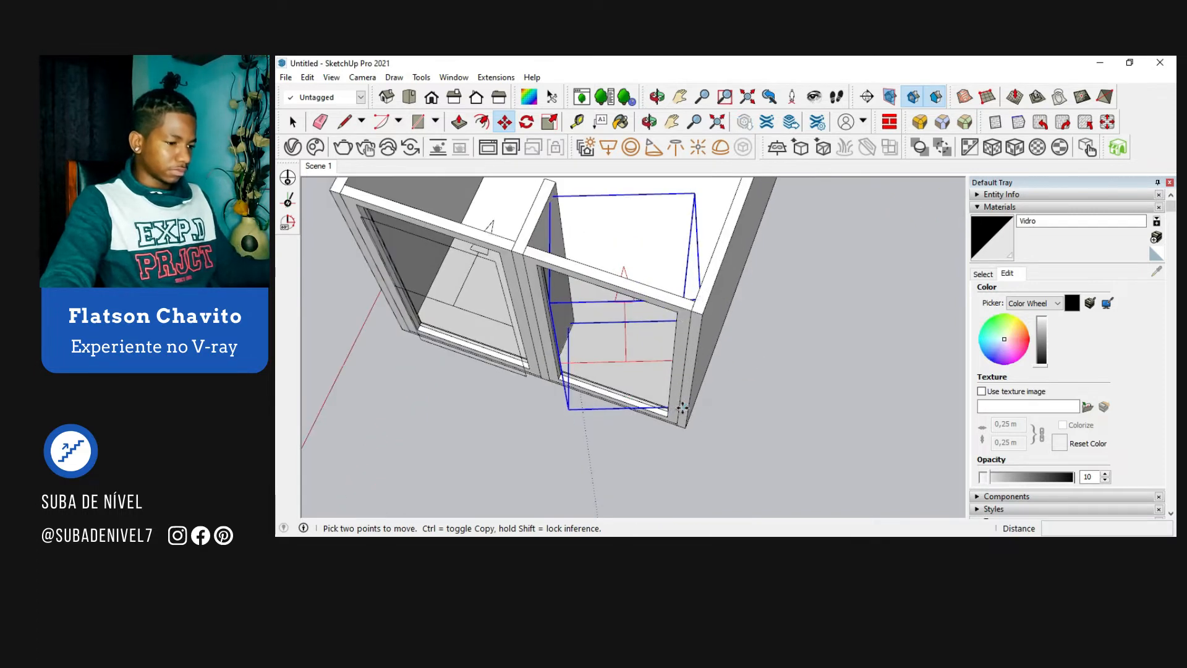
click(683, 407)
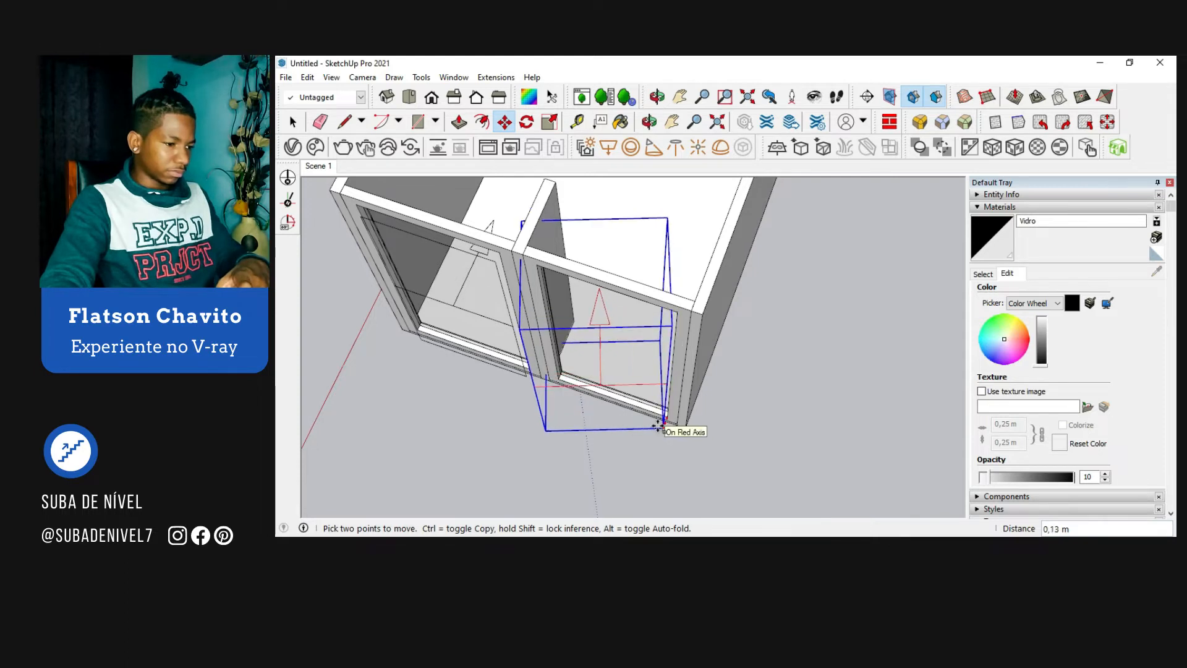
click(659, 427)
key(space)
Step: Set the V-Ray rectangle light's intensity to 50 and turn on its Invisible option
middle_drag(739, 406, 778, 434)
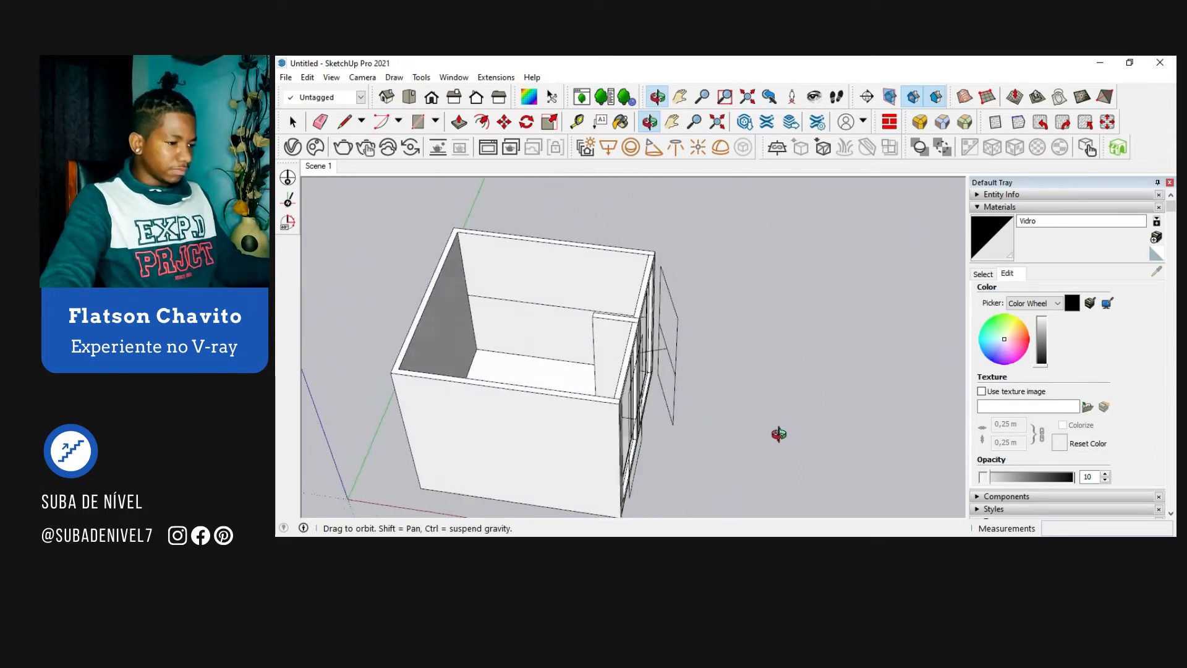
middle_drag(706, 382, 627, 380)
scroll(580, 344, down, 2)
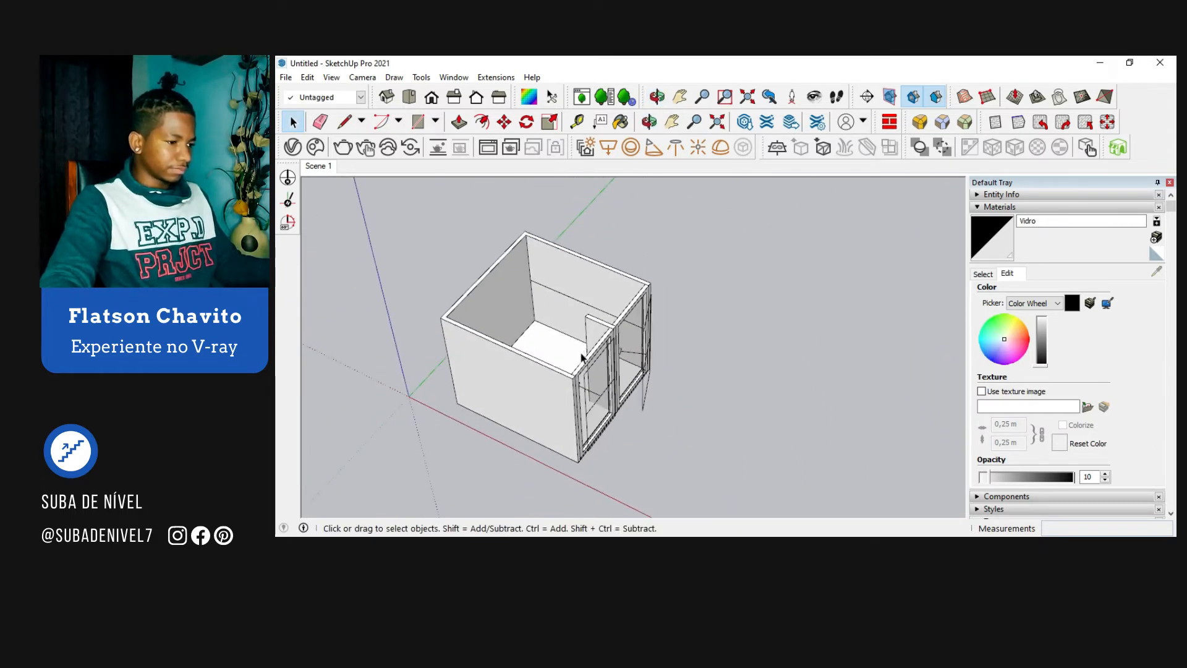
middle_drag(549, 340, 520, 313)
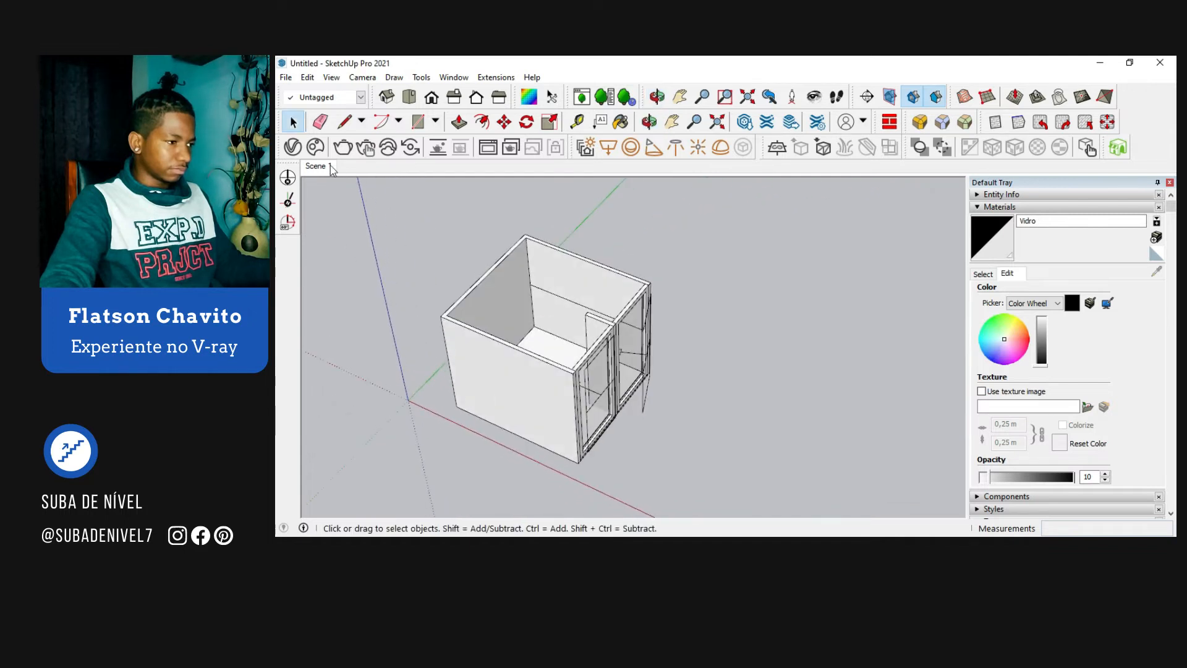
click(292, 148)
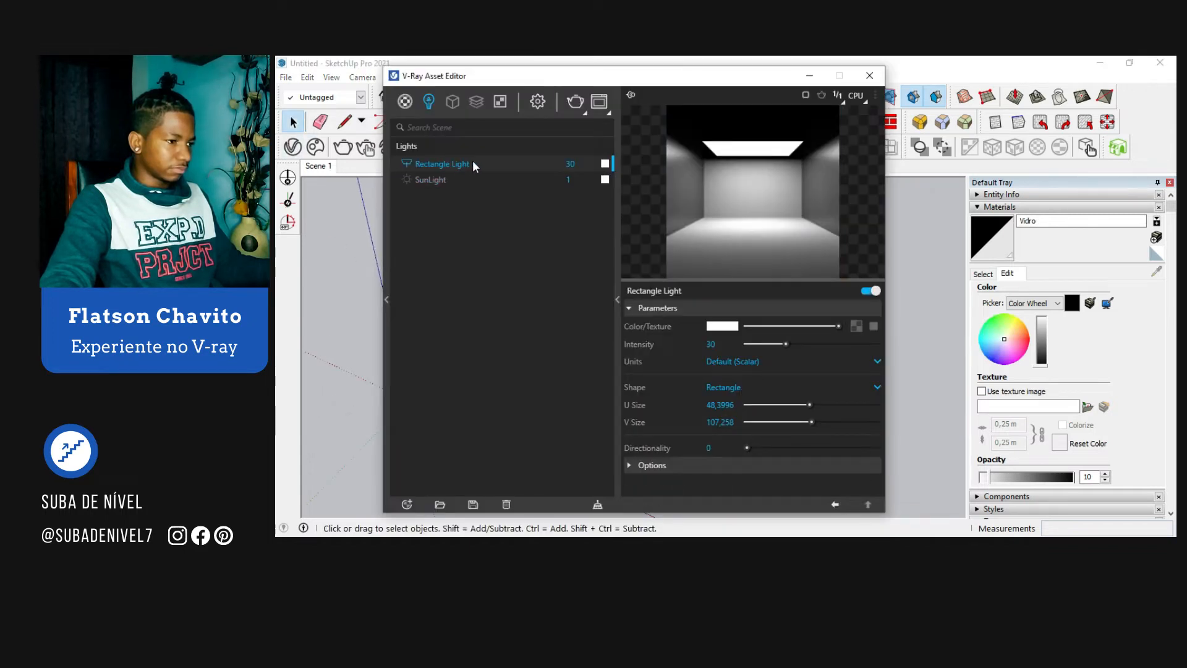
click(582, 163)
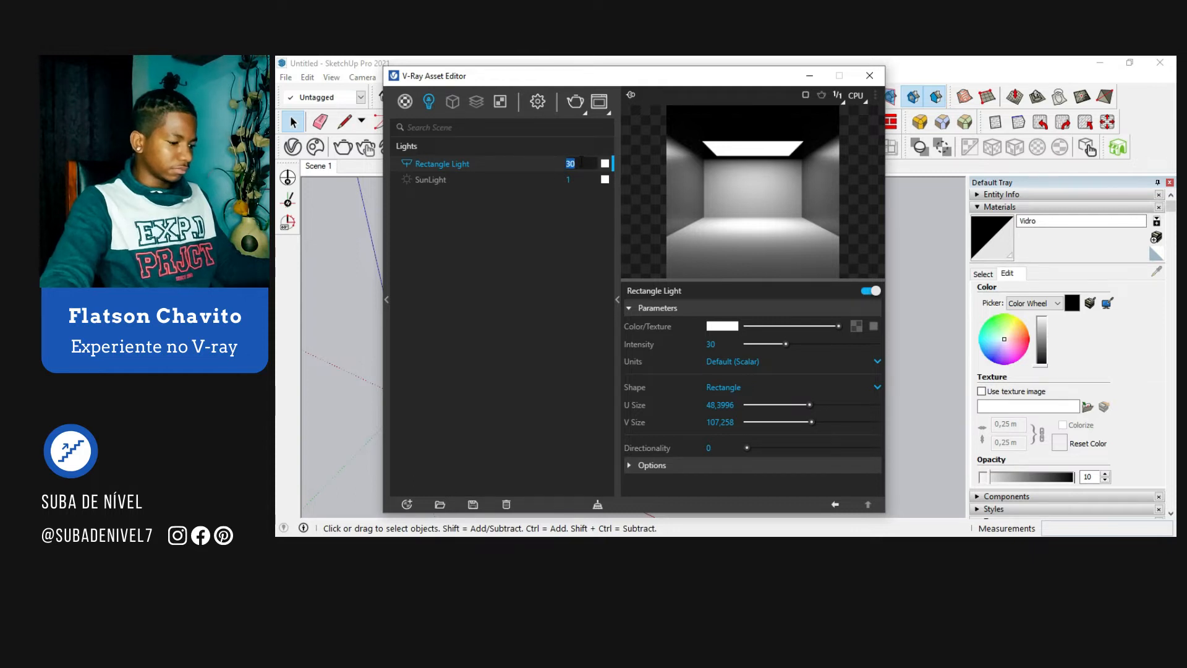
text(50)
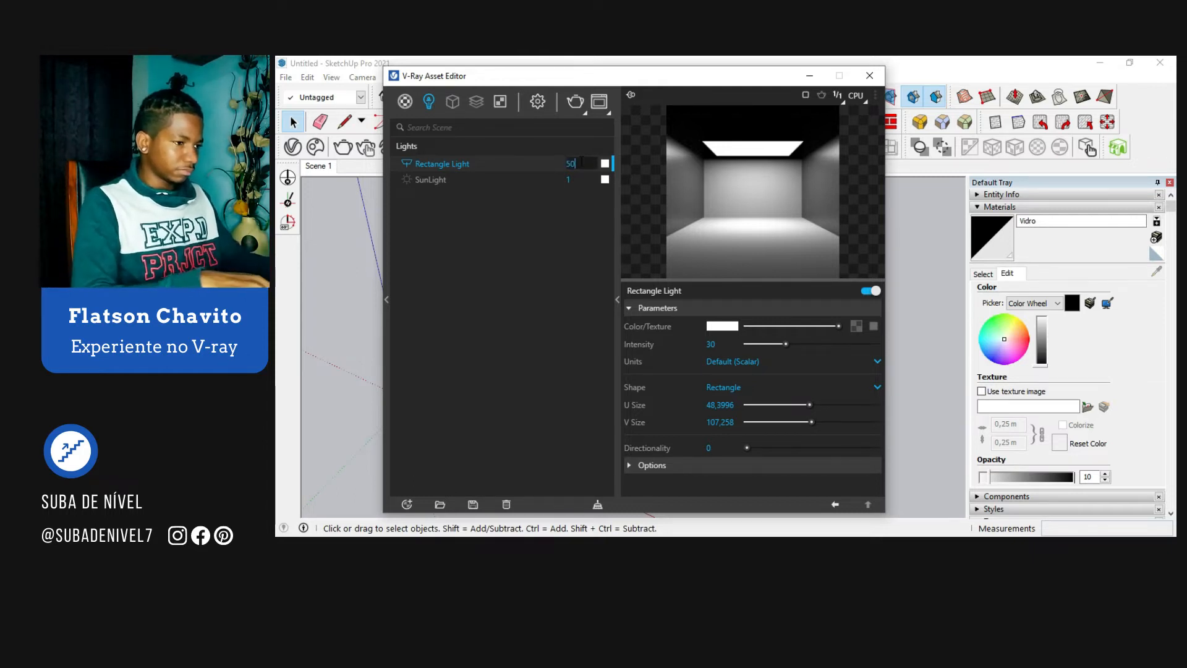
key(Return)
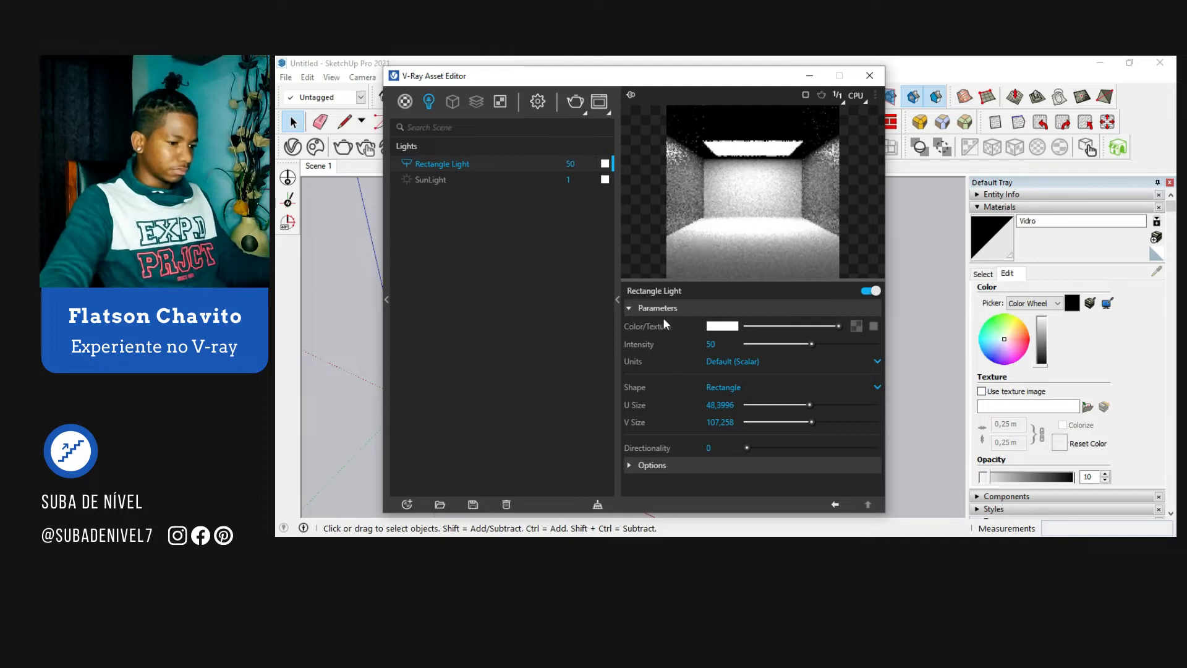
click(669, 464)
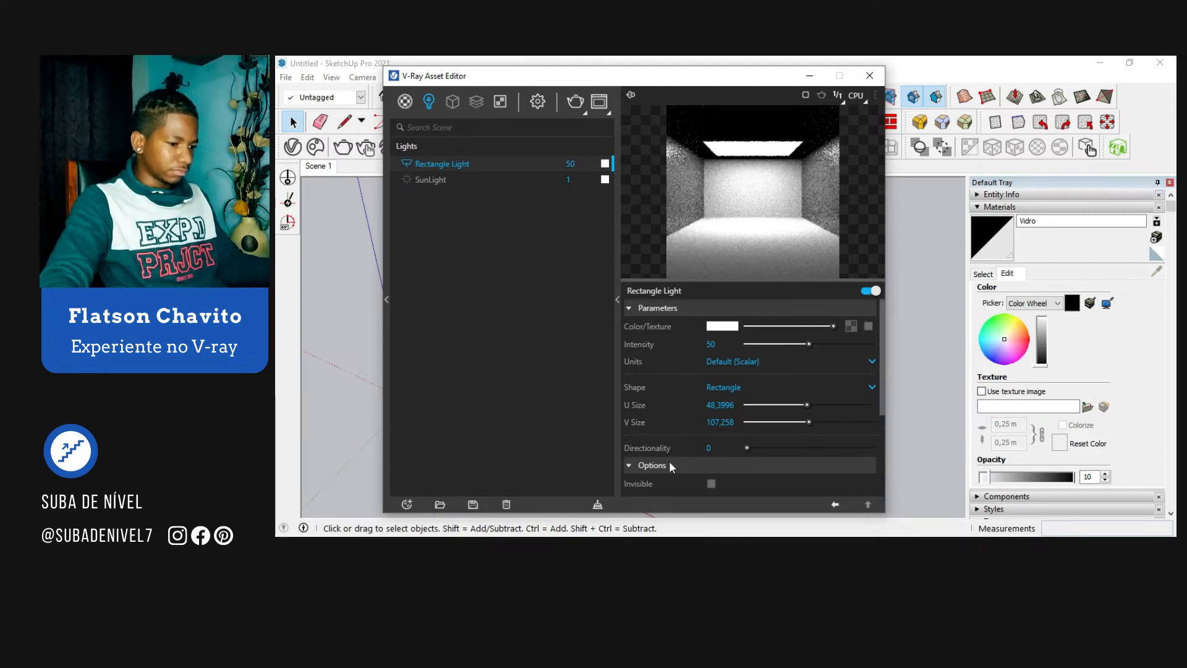
click(712, 483)
click(700, 467)
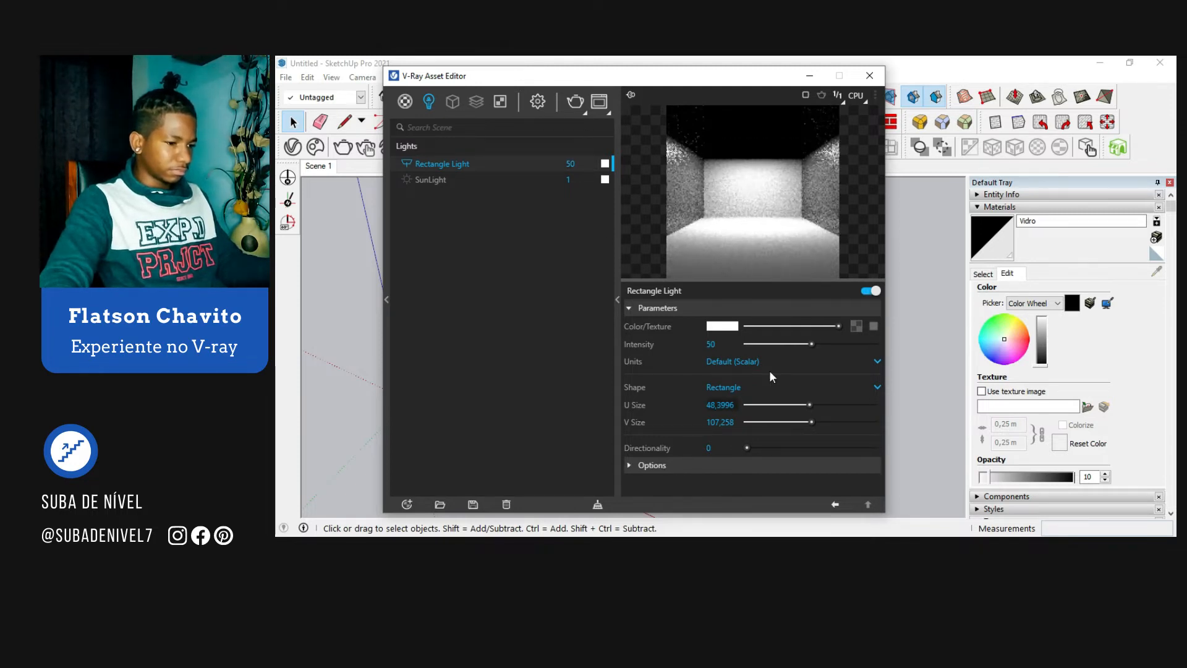
Step: Assign a Temperature texture to the rectangle light's color, using Temperature mode at 7000 K
click(873, 328)
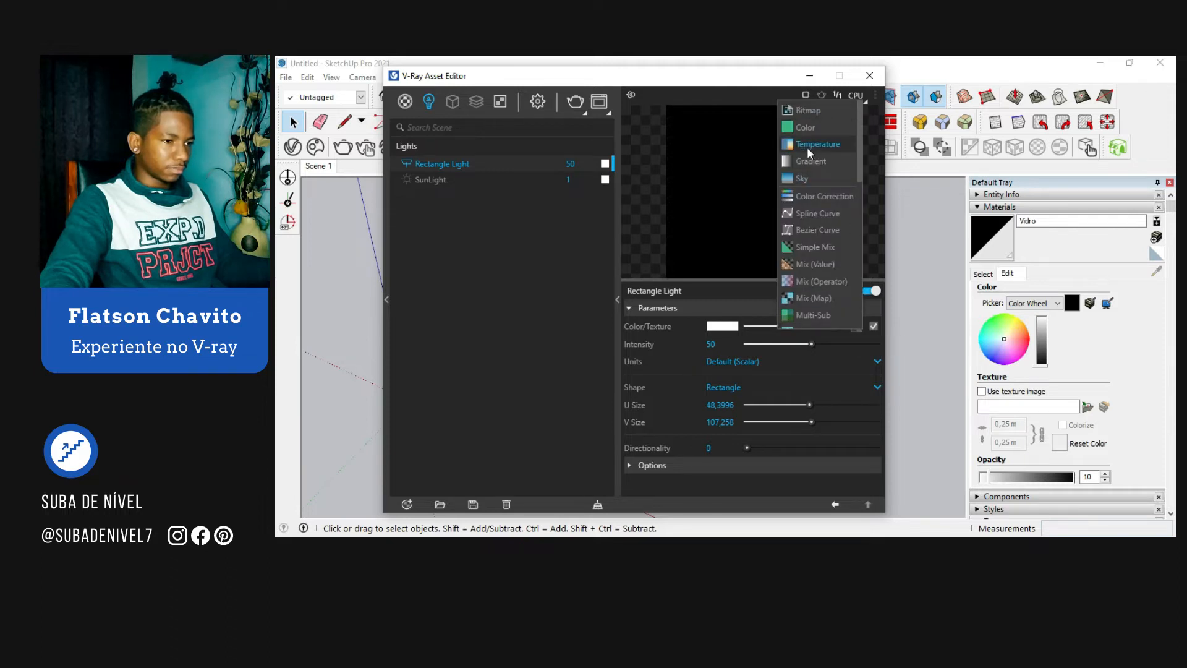
click(807, 147)
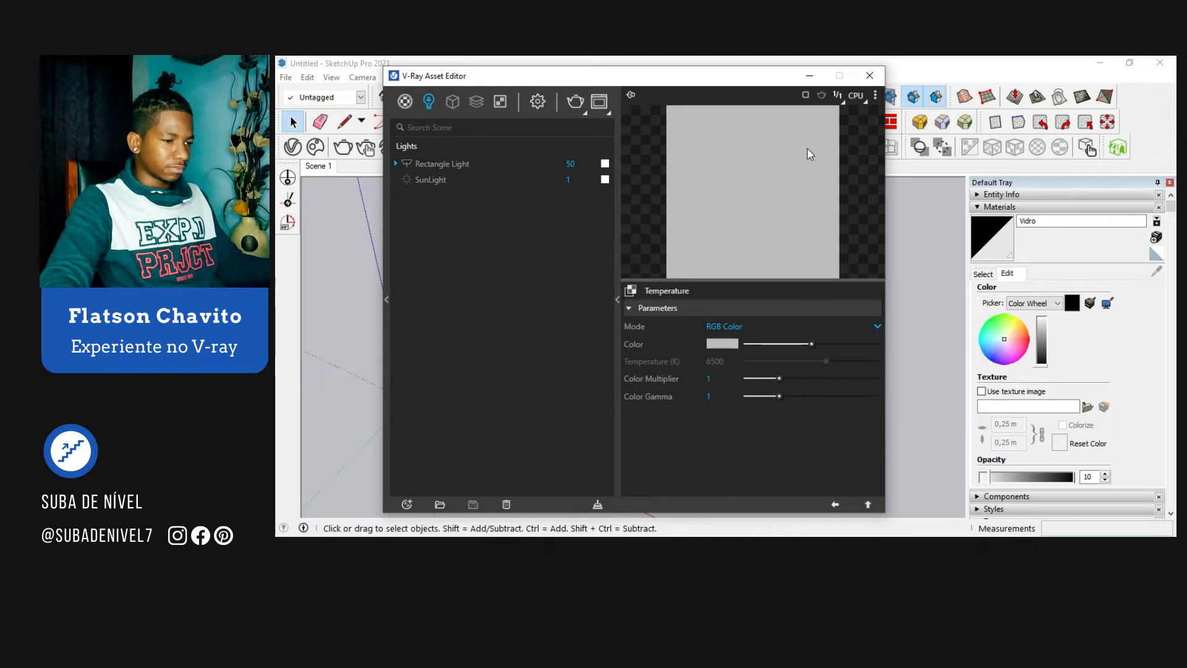
click(718, 326)
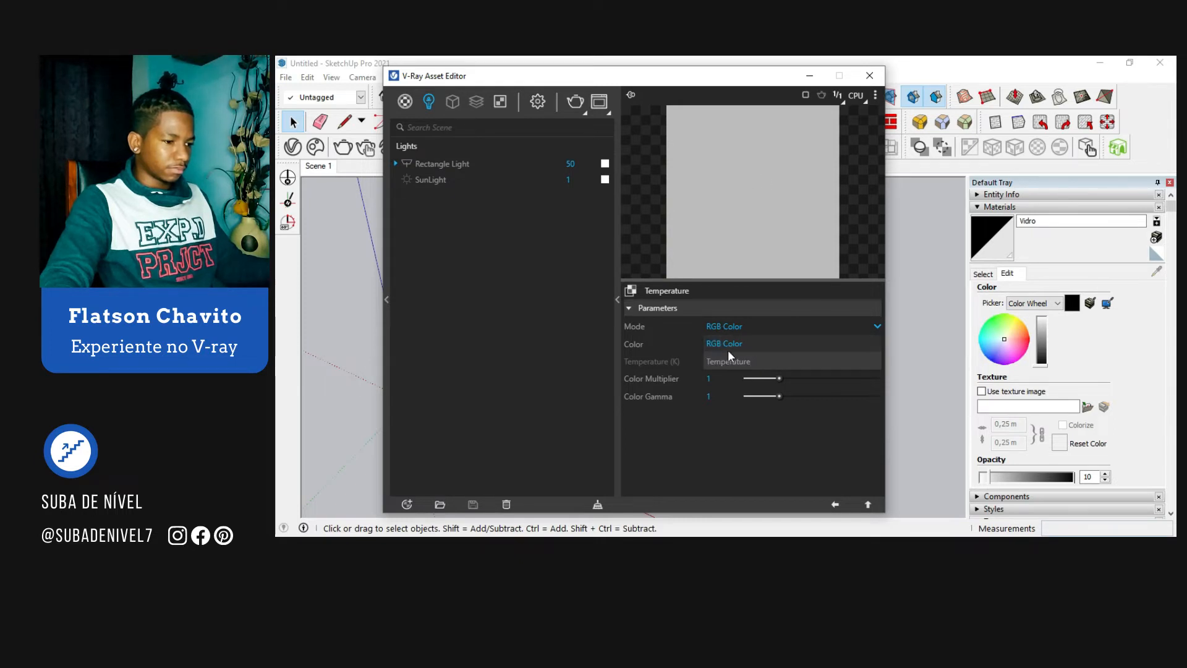
click(728, 361)
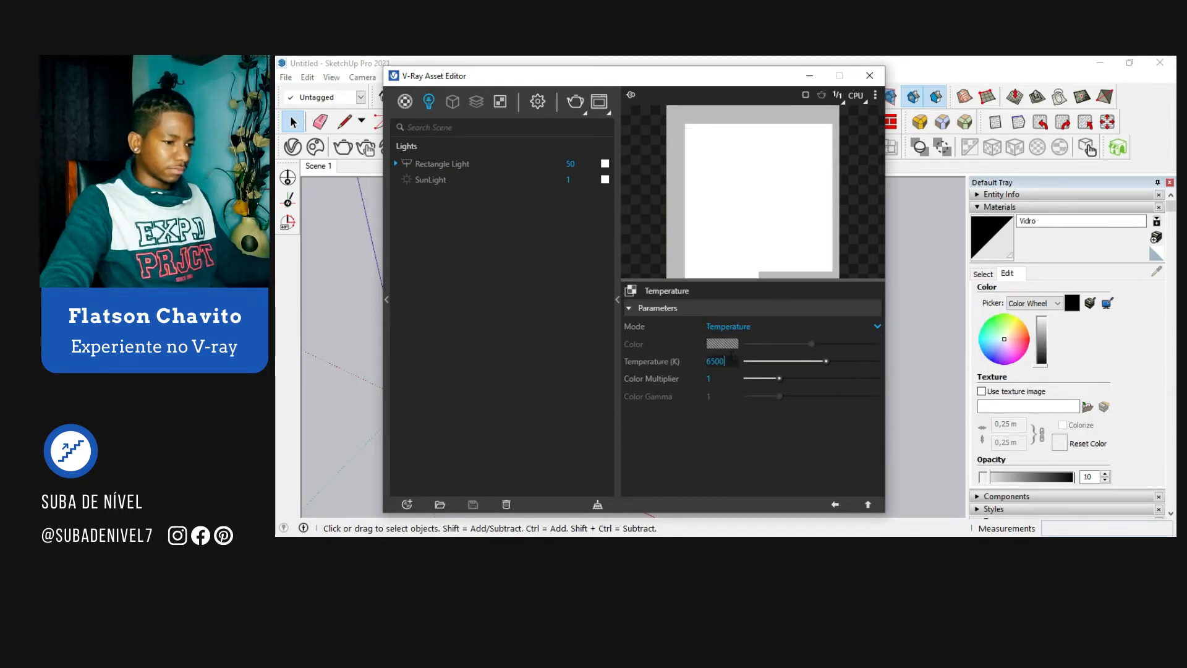
double_click(731, 359)
text(7000)
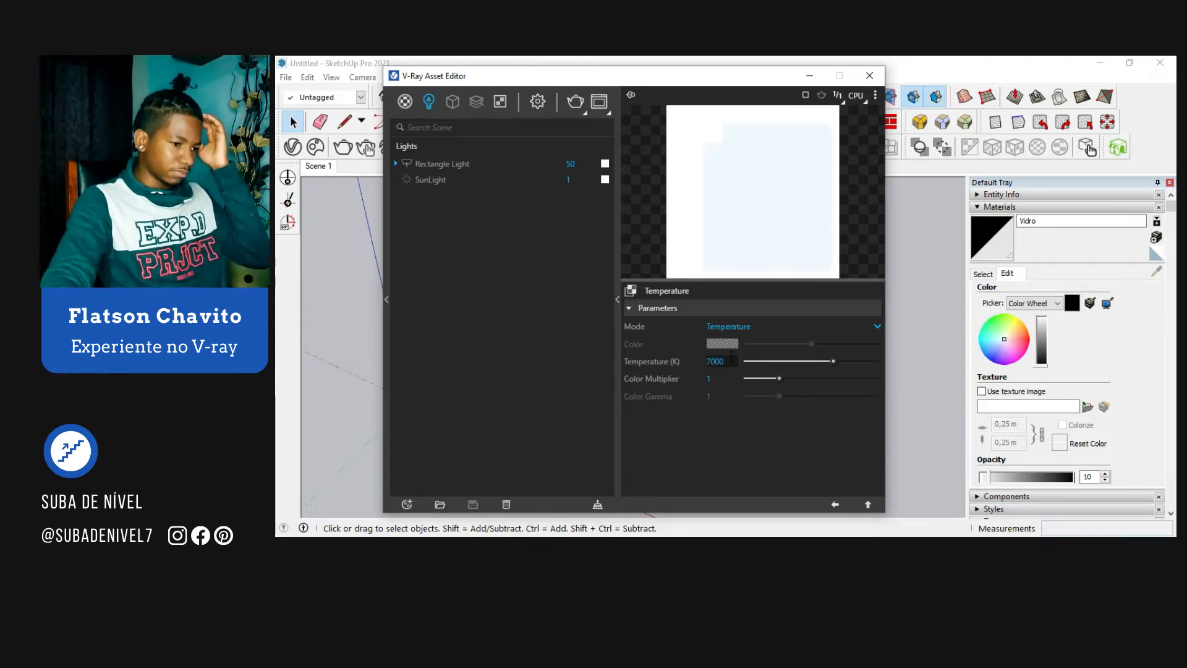
click(833, 505)
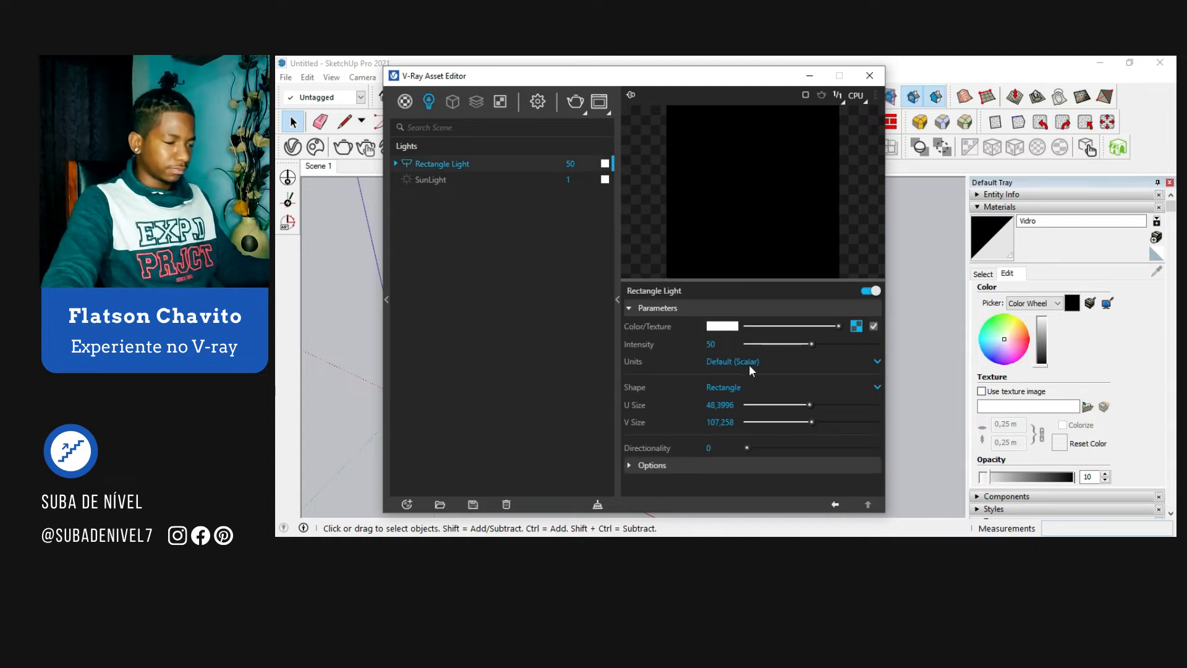
Step: Set the SunLight's intensity to 0, switch it off and close the V-Ray Asset Editor
double_click(565, 180)
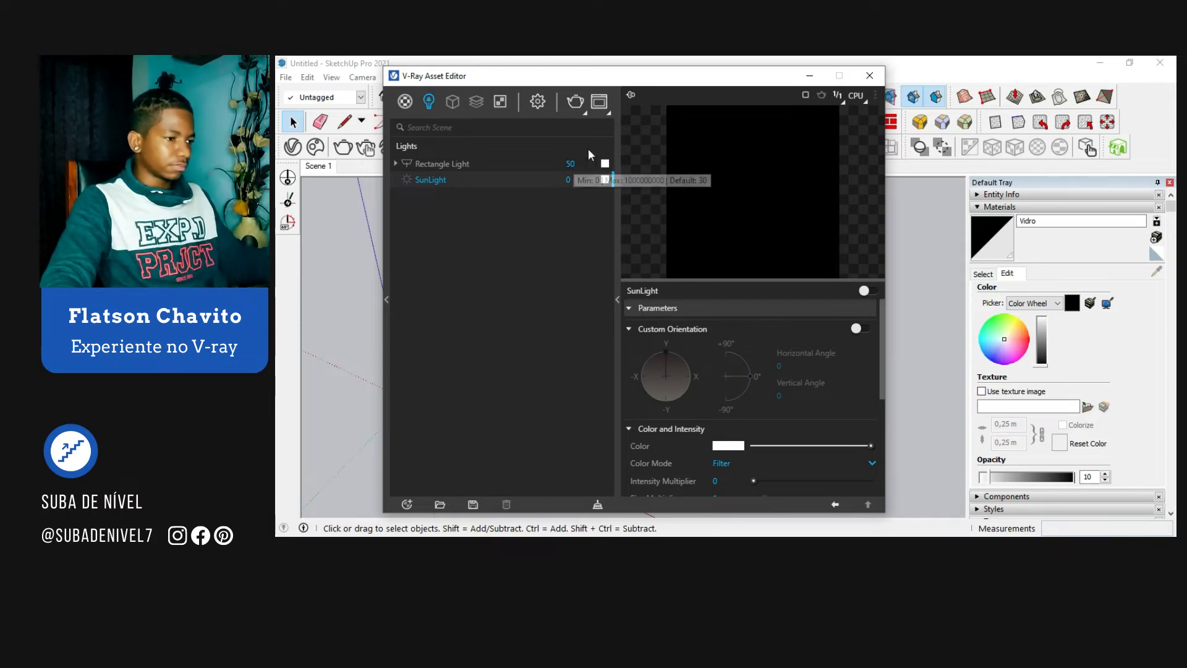
click(870, 76)
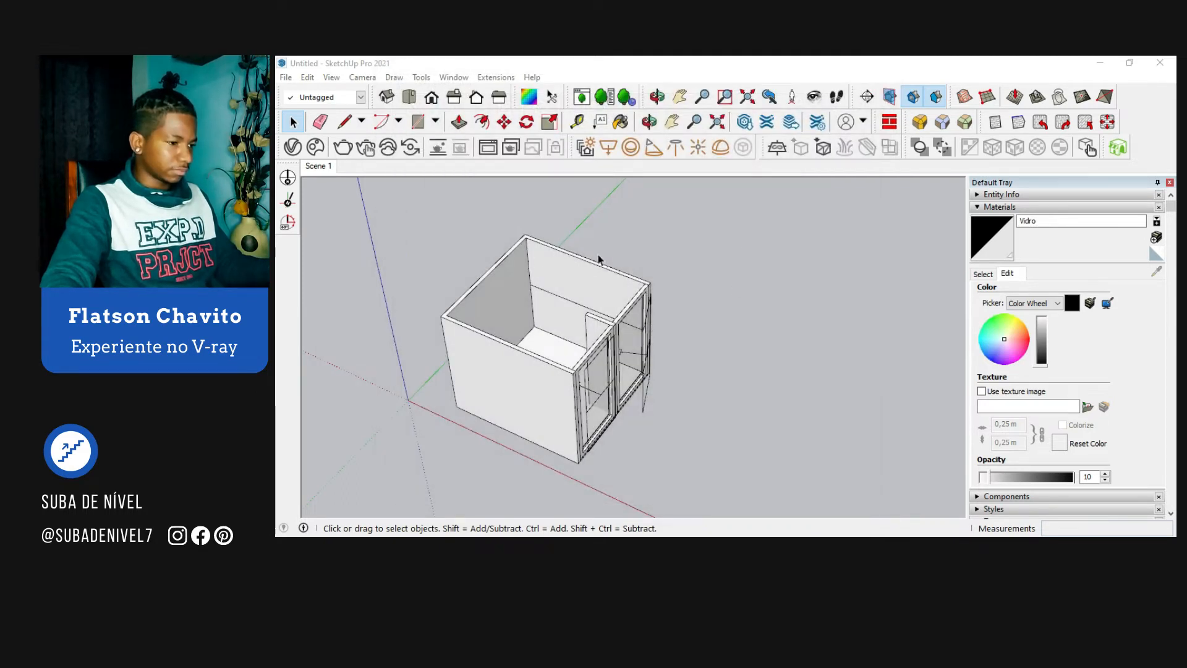
Step: Draw a 3.46 m by 3.30 m rectangle over the top of the room walls and make it a group
key(r)
click(525, 235)
click(574, 373)
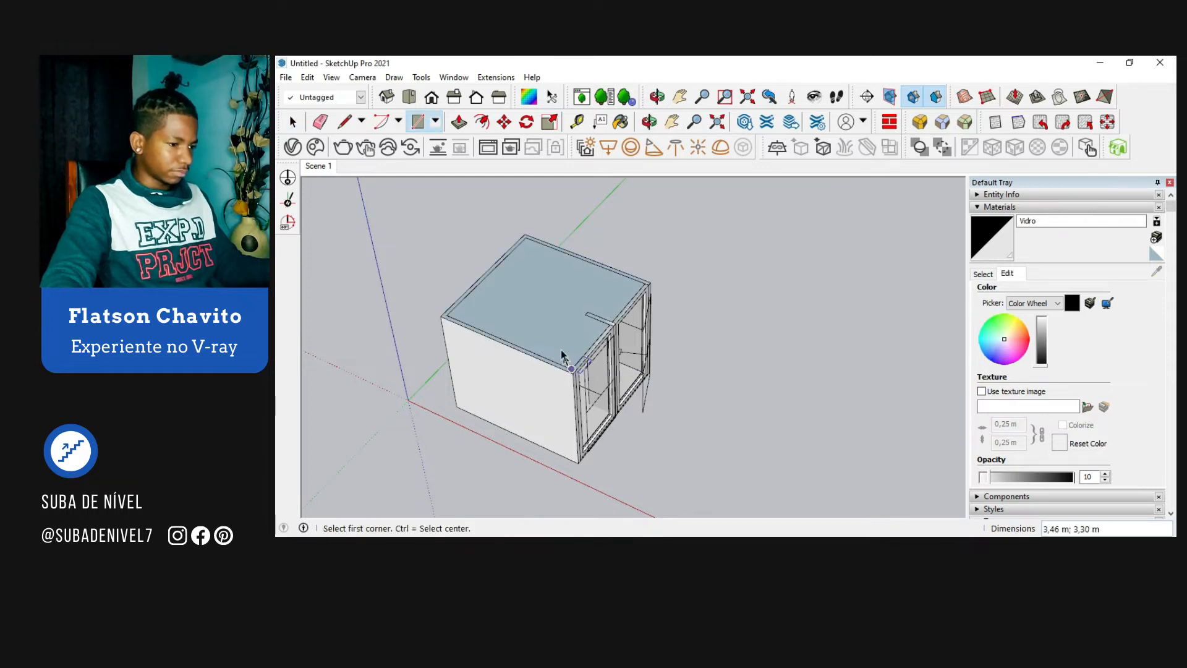
key(space)
double_click(546, 329)
right_click(544, 328)
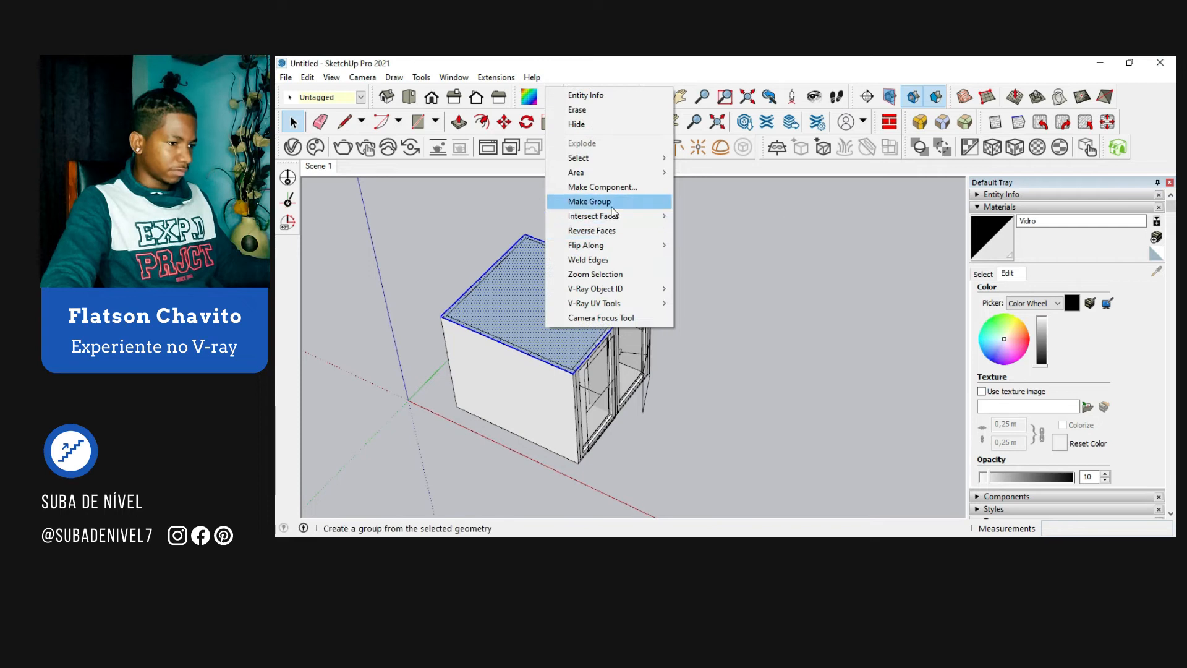
click(589, 201)
Step: Extrude the ceiling face upward into a thin slab and assign its group to the Teto tag
double_click(548, 305)
key(p)
click(536, 305)
click(536, 303)
key(space)
click(718, 193)
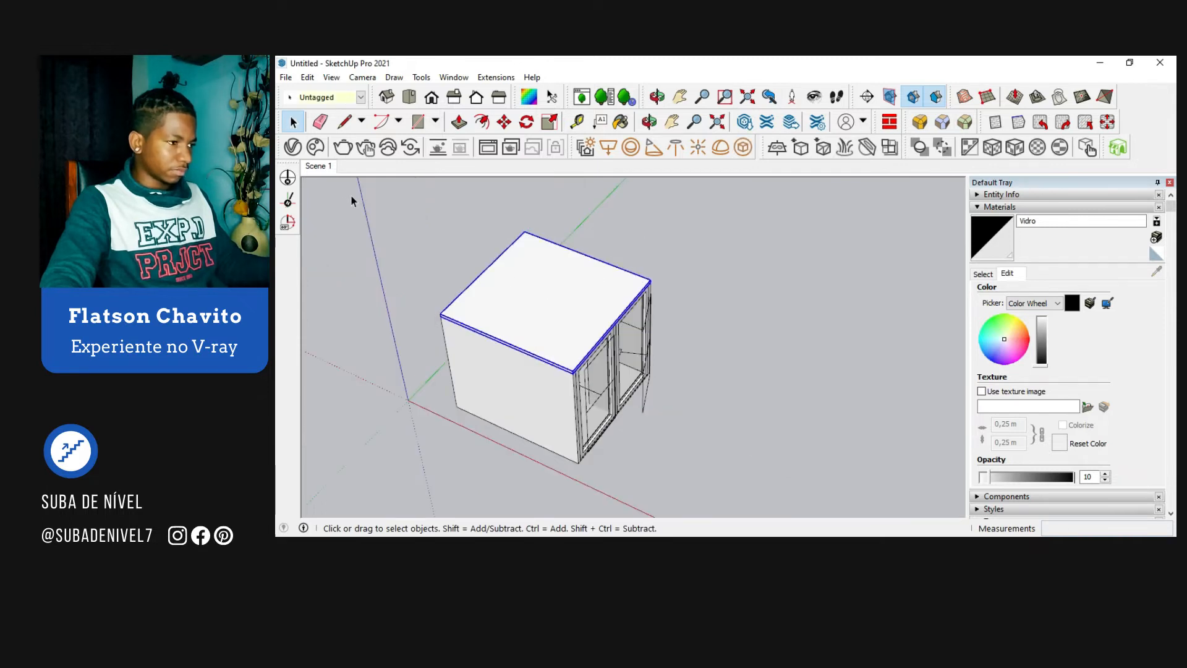
click(348, 98)
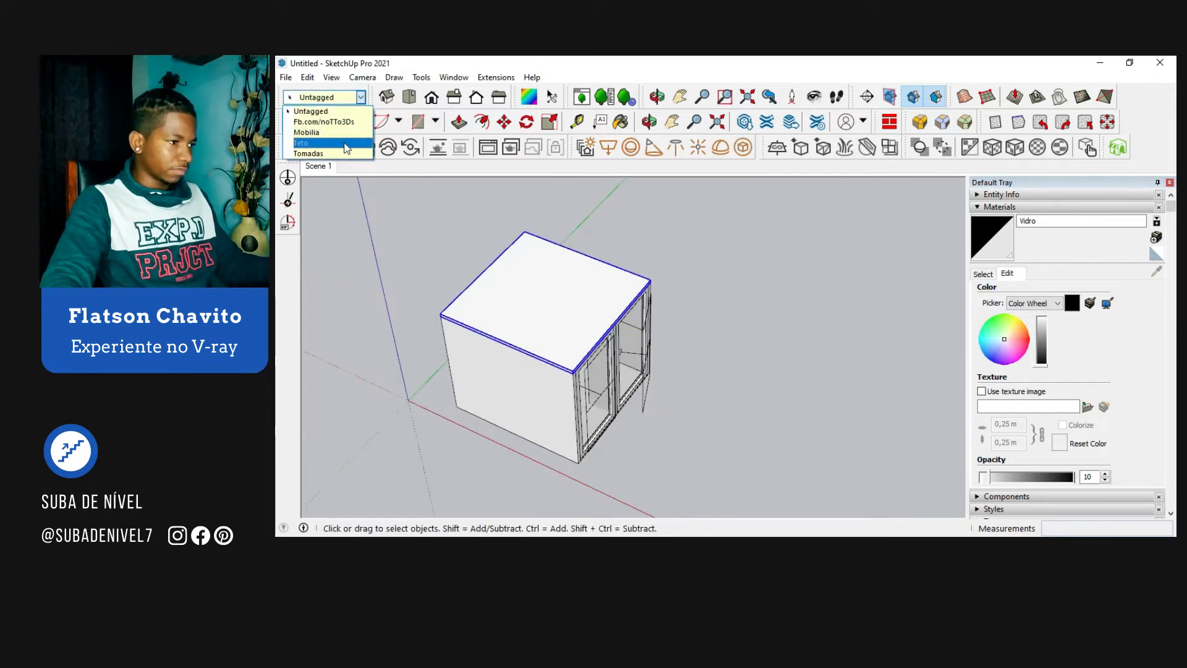
click(342, 153)
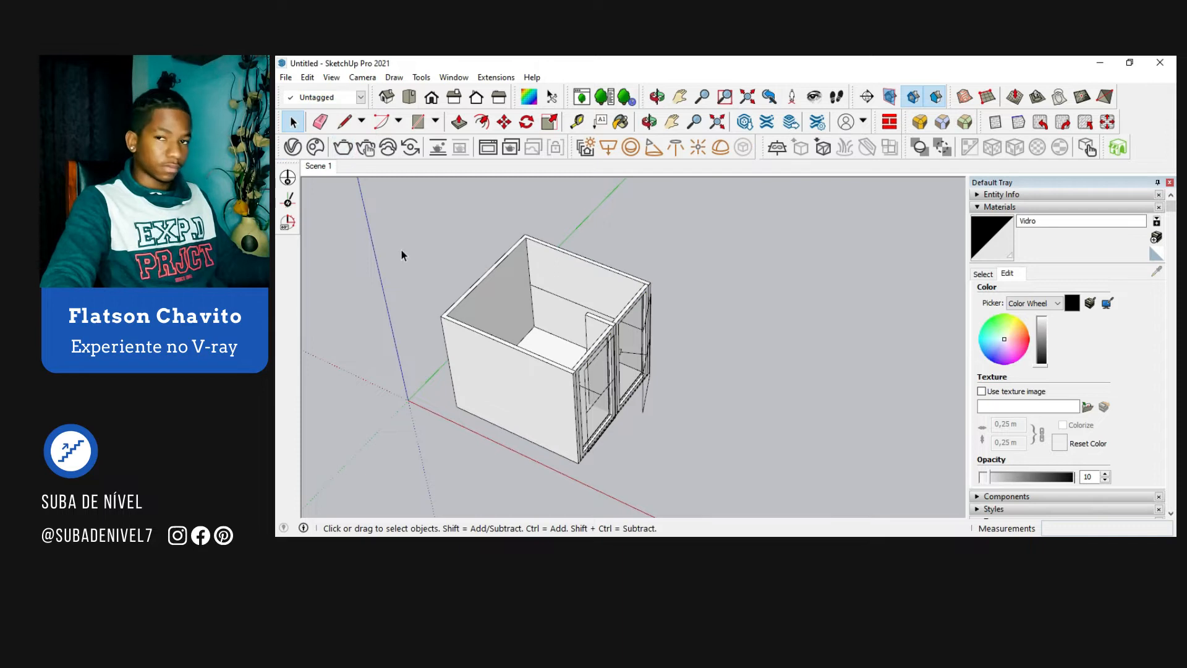
Step: Paste the set of wall molding, armchair, side table and plant, and position it against the room's back wall
middle_drag(406, 249, 537, 315)
scroll(571, 344, down, 3)
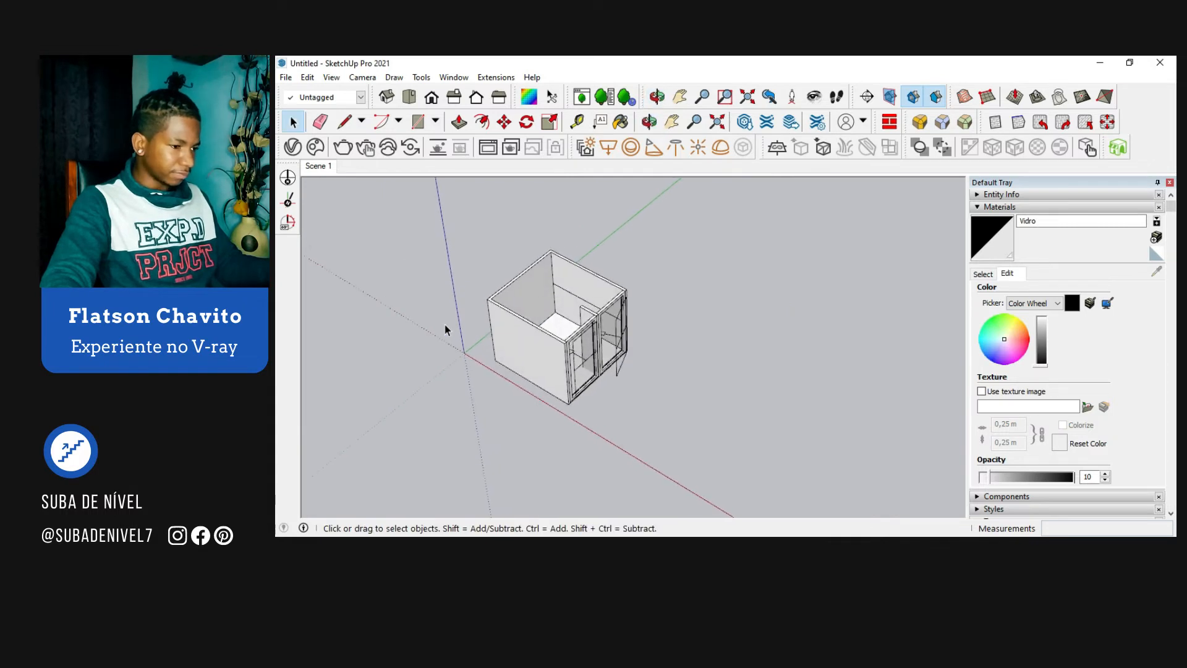
key(ctrl+v)
scroll(523, 324, up, 6)
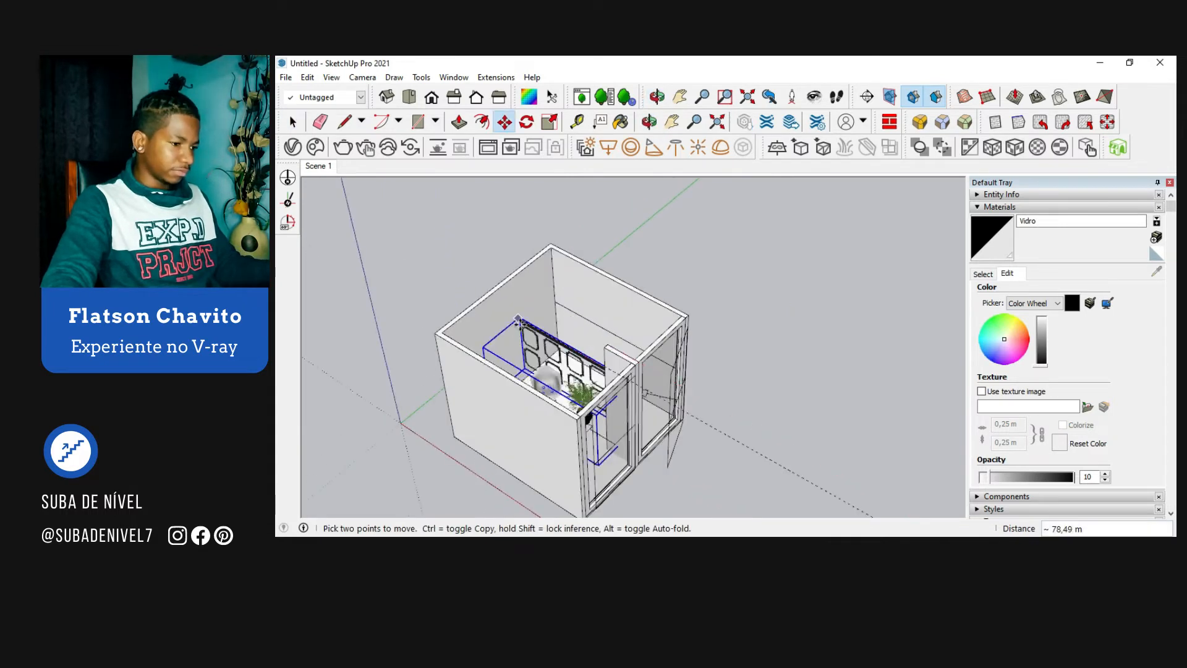
middle_drag(519, 355, 532, 383)
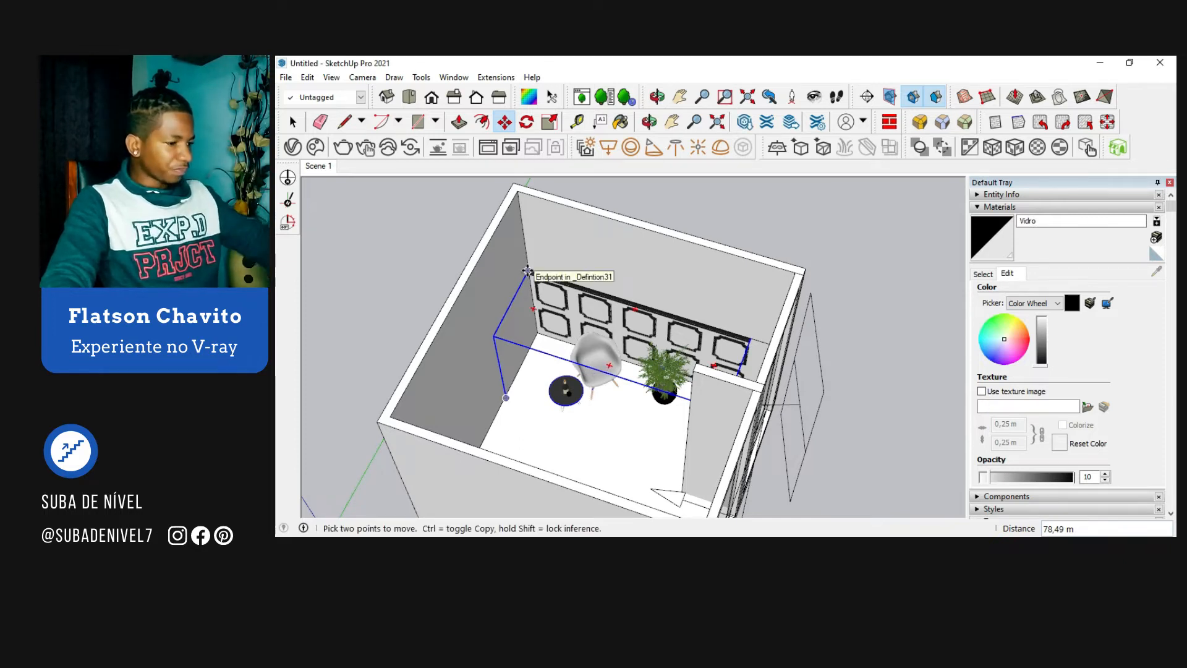
key(space)
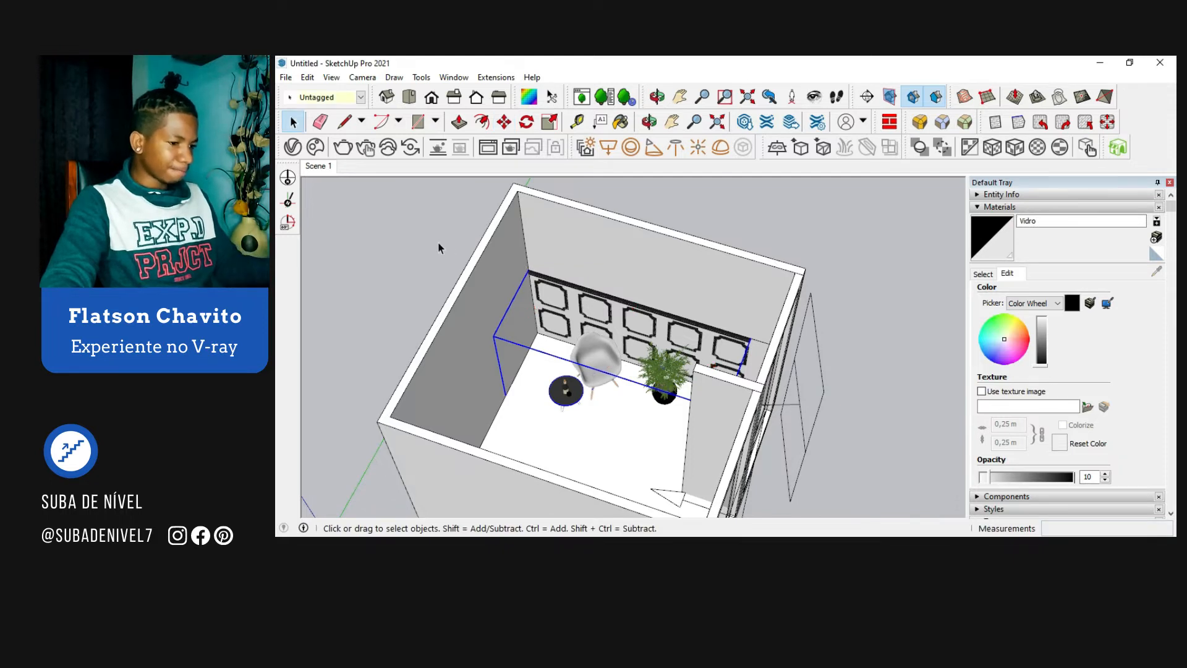
click(438, 248)
Step: Sample the Parede preta material from the wall molding and paint the lower back wall behind the molding with it
middle_drag(564, 307, 590, 313)
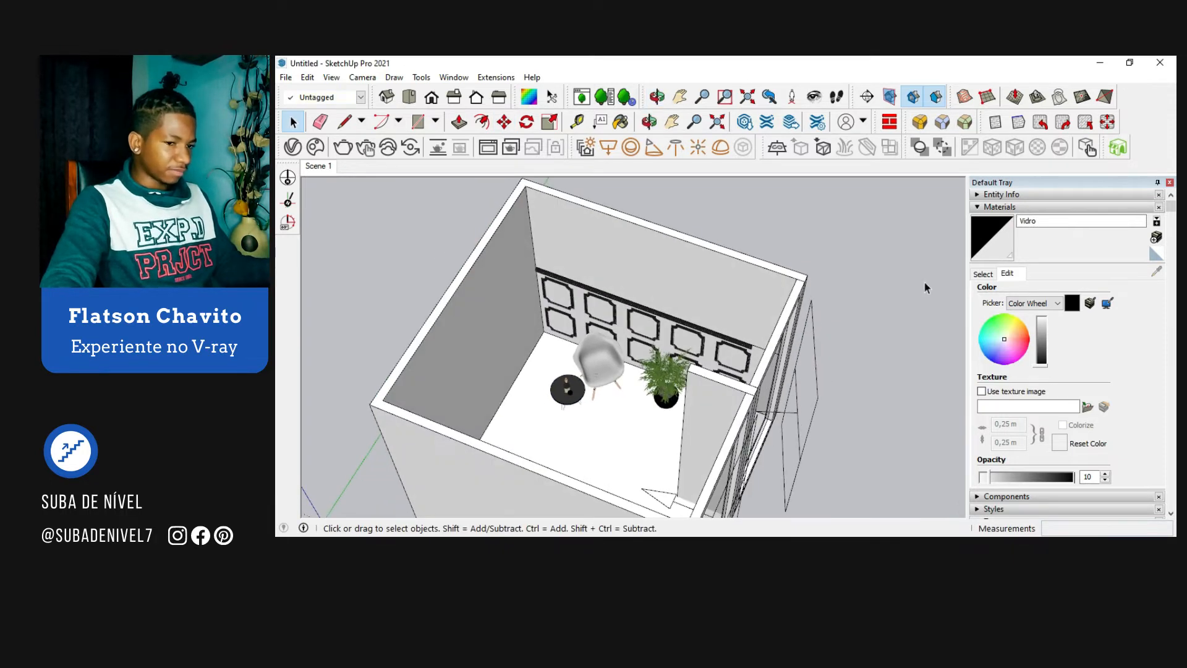
click(987, 274)
click(1156, 271)
scroll(559, 278, up, 4)
click(569, 256)
key(space)
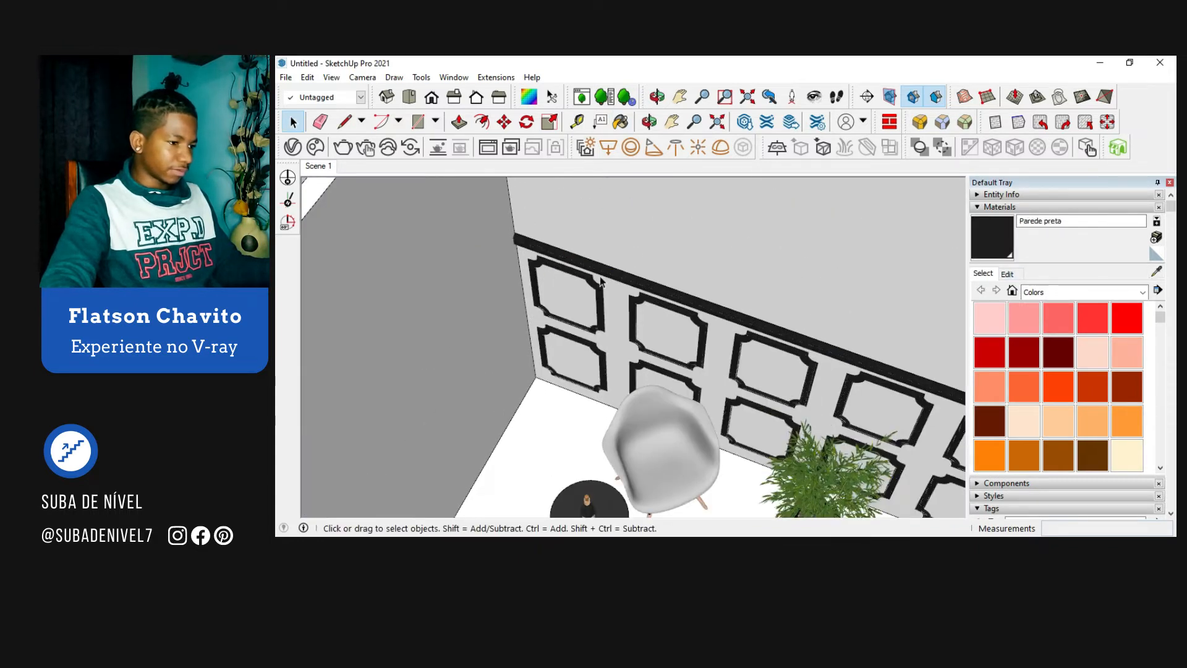
double_click(611, 214)
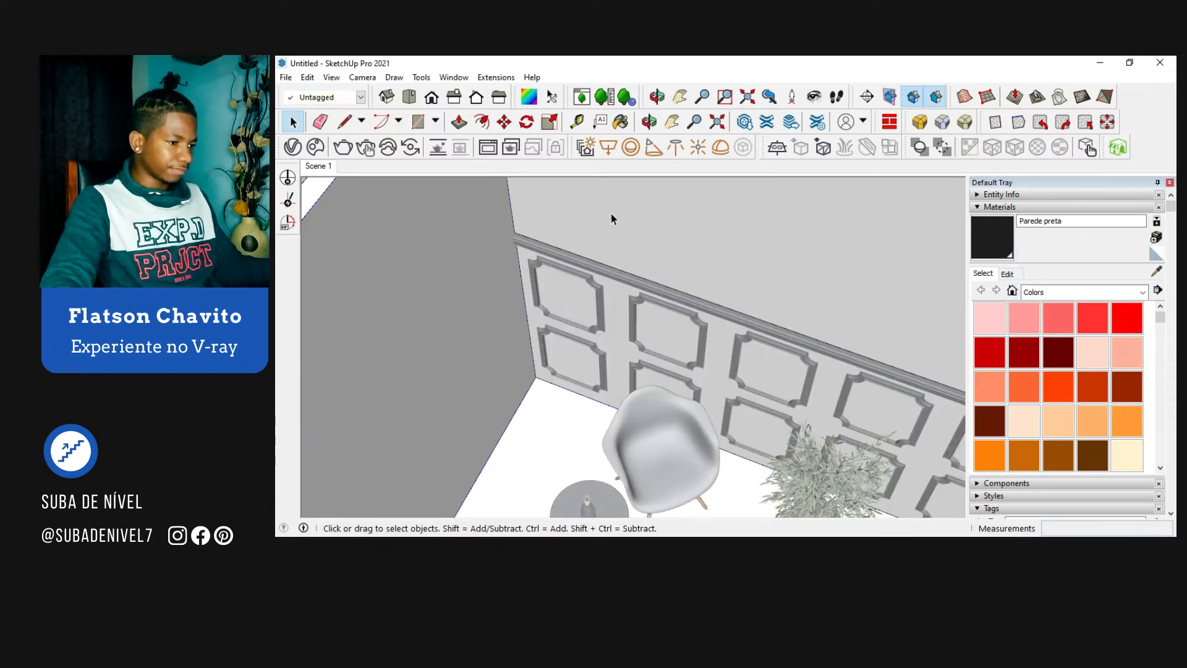
key(b)
click(725, 340)
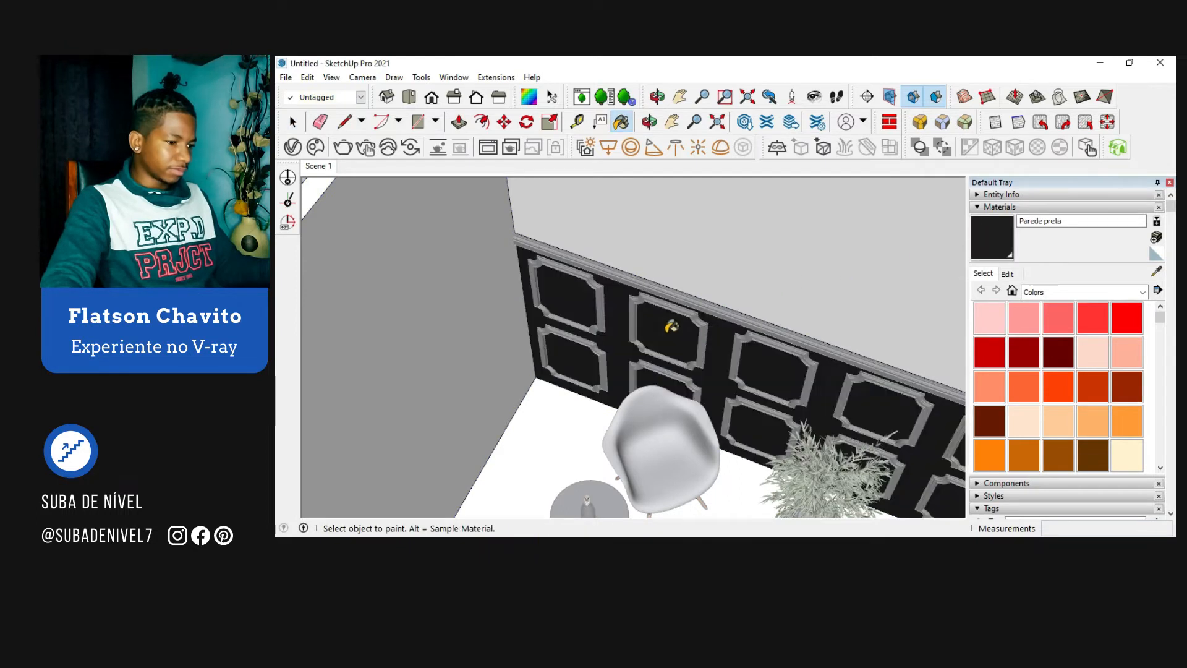
key(space)
Step: Create a new Generic V-Ray material and name it Madeira do piso
scroll(568, 335, down, 3)
scroll(567, 334, down, 5)
middle_drag(532, 318, 829, 339)
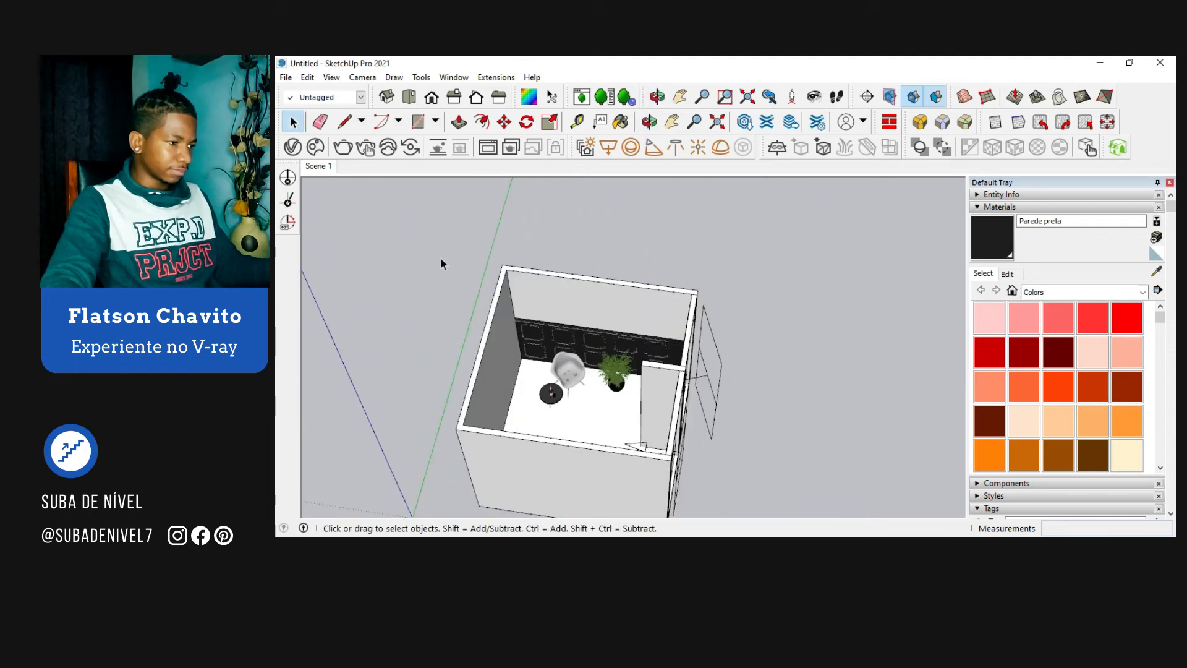
click(291, 147)
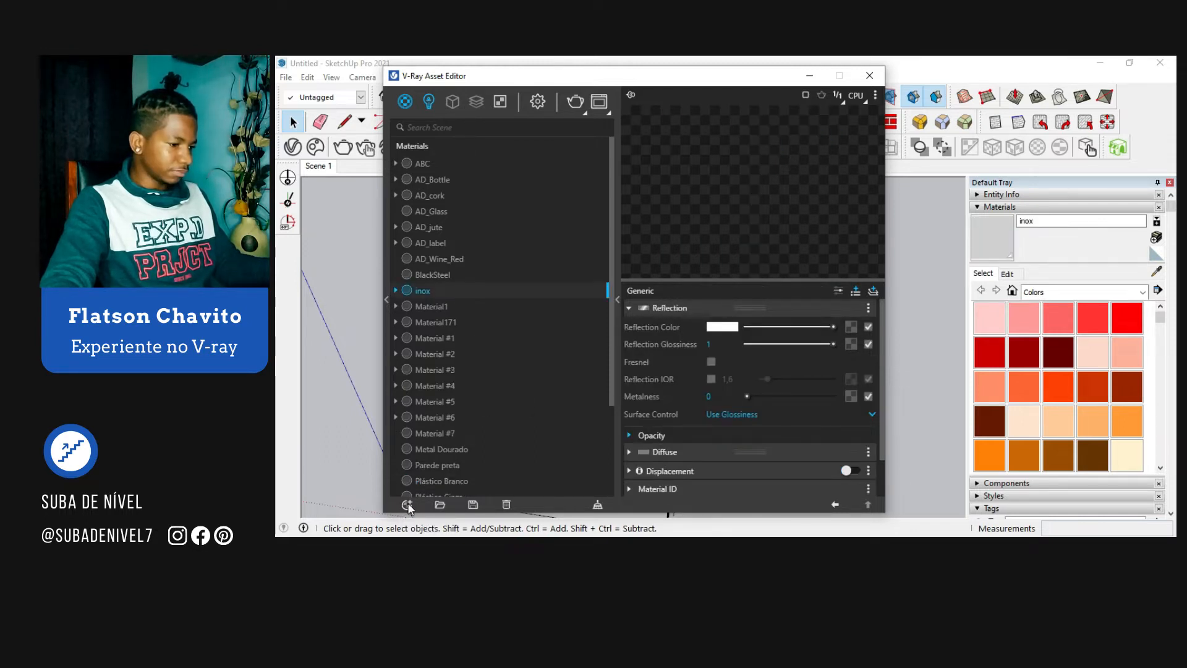
click(407, 504)
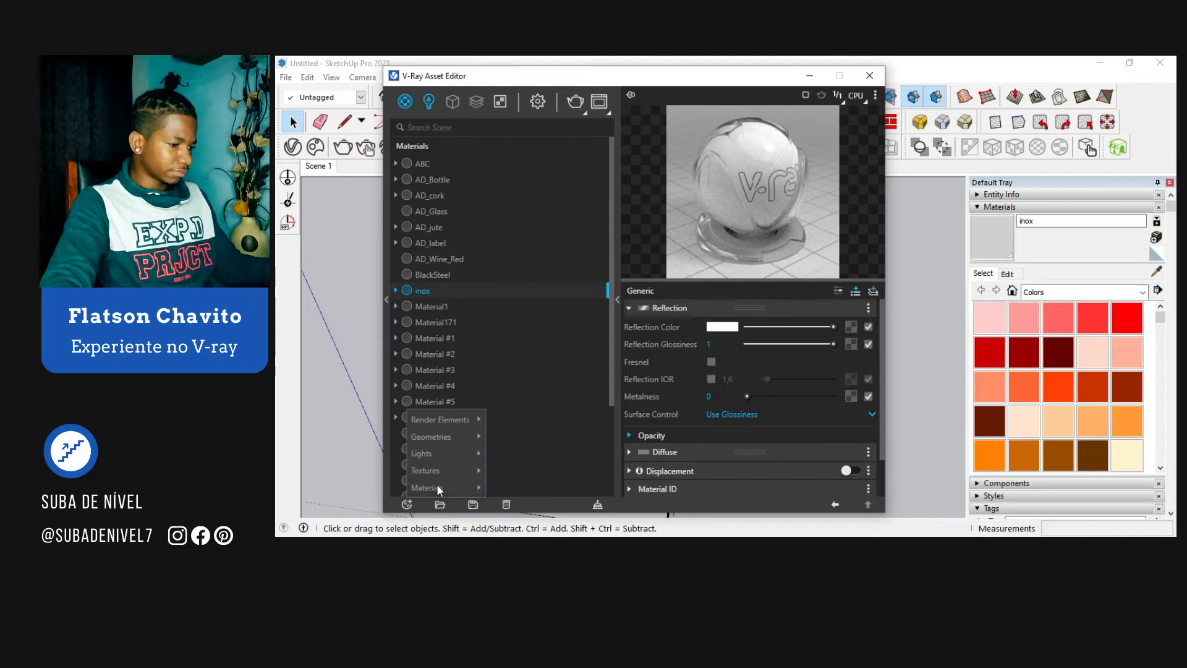
mouse_move(439, 489)
click(558, 283)
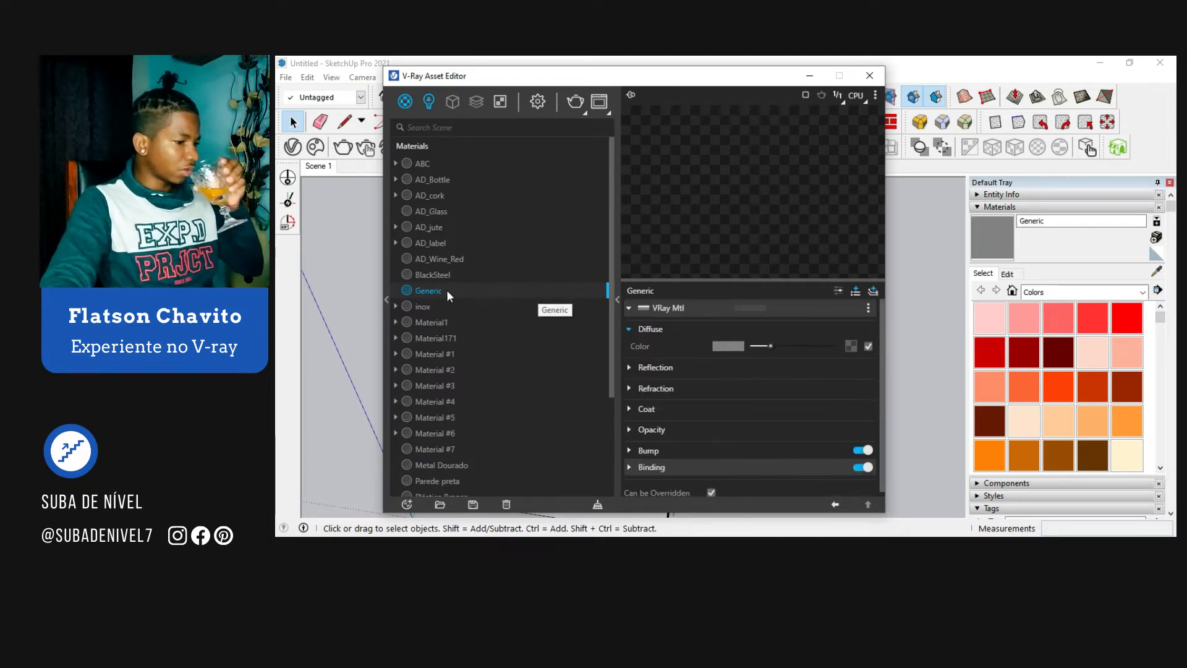
double_click(441, 291)
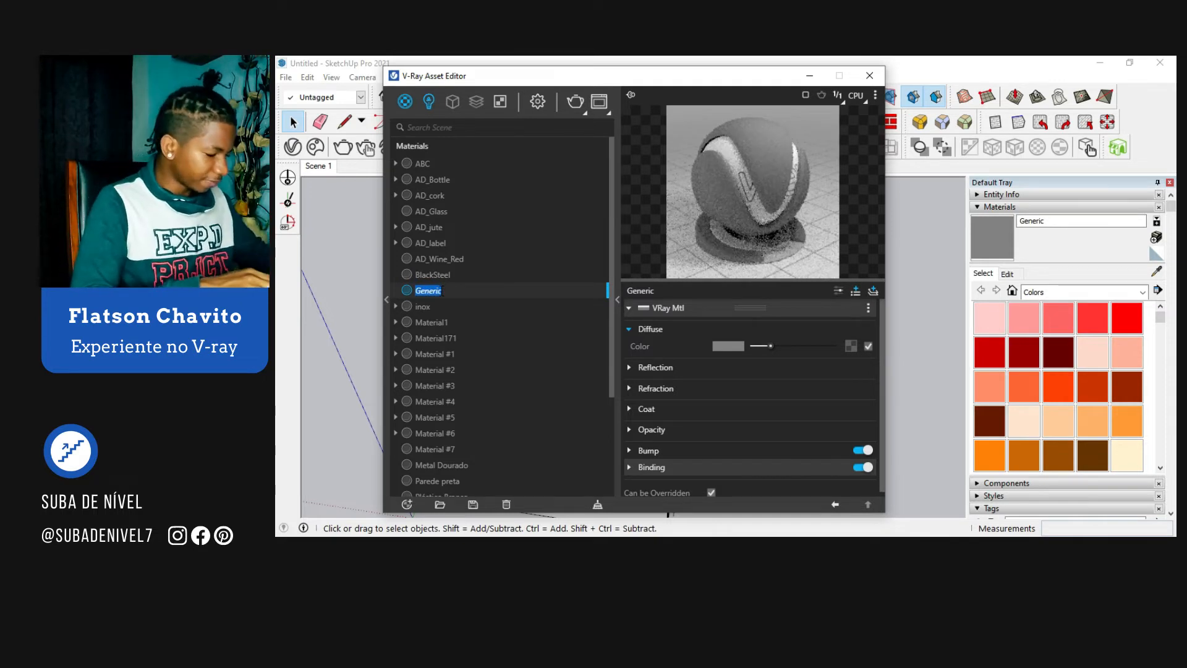
text(Madeira)
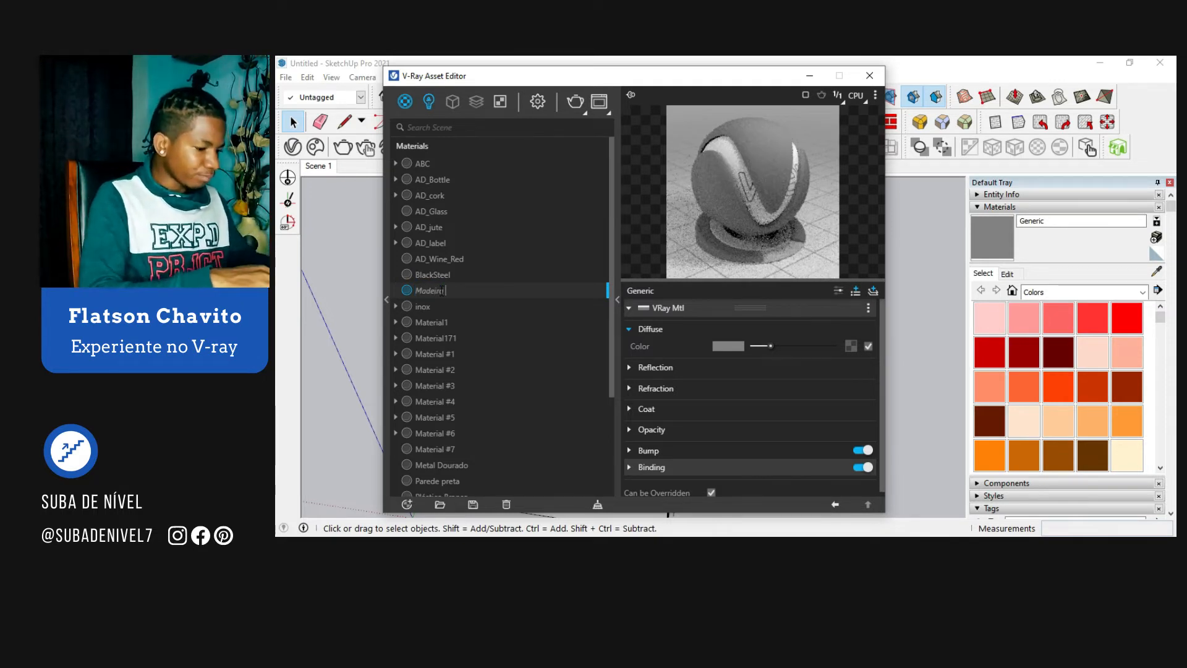
text( do pis)
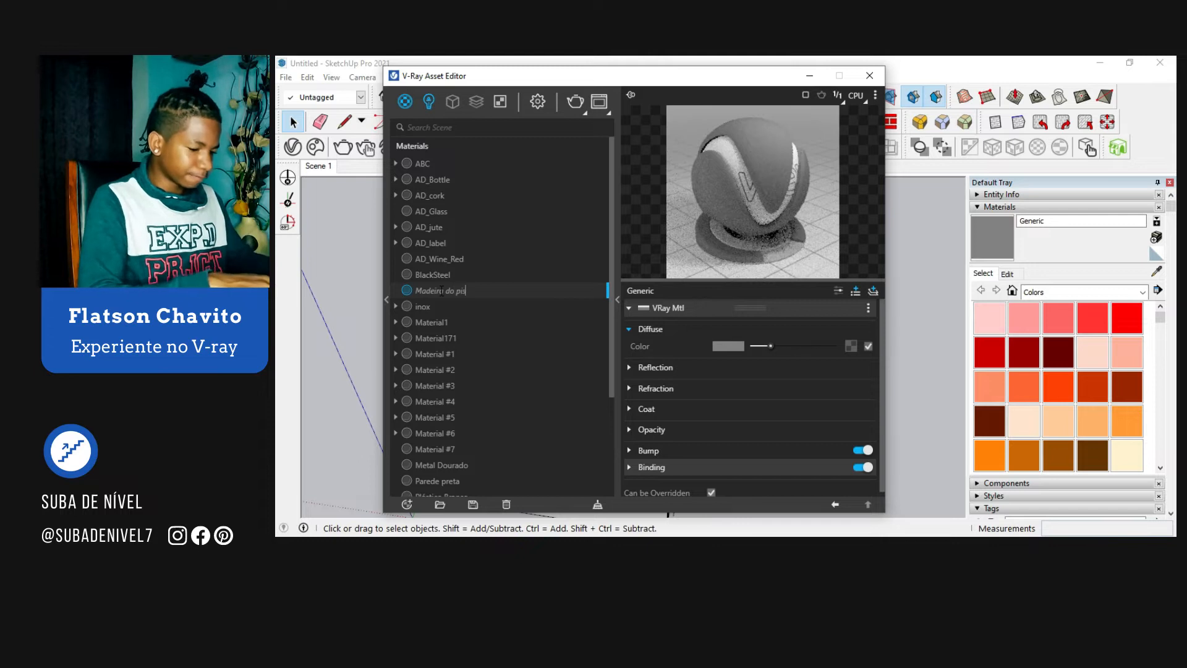
text(o)
key(Return)
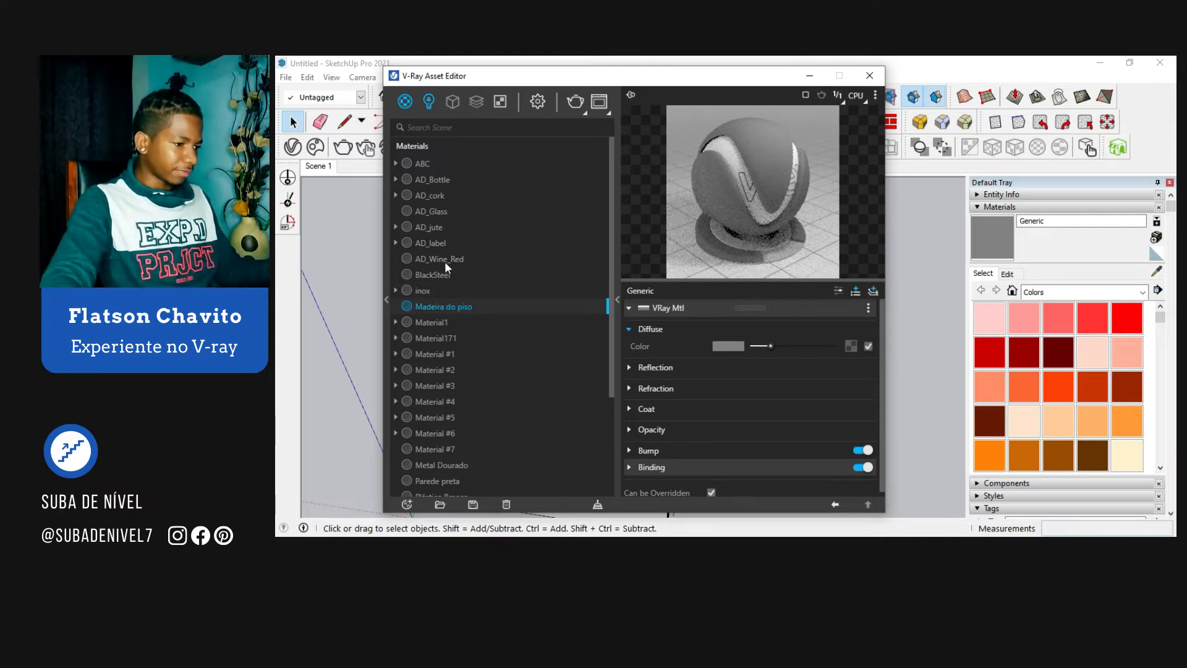
Step: Load the WoodFloor048_4K_Diffuse_Color bitmap into the material's diffuse color and set its preview scene to Floor
click(845, 338)
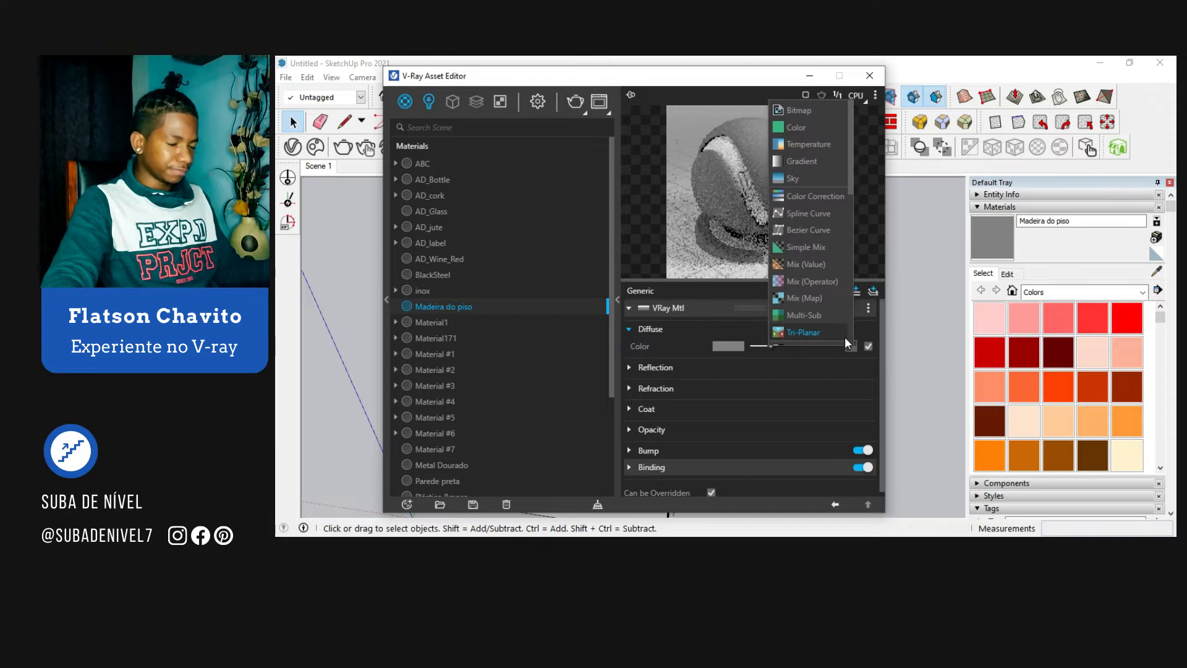
click(815, 110)
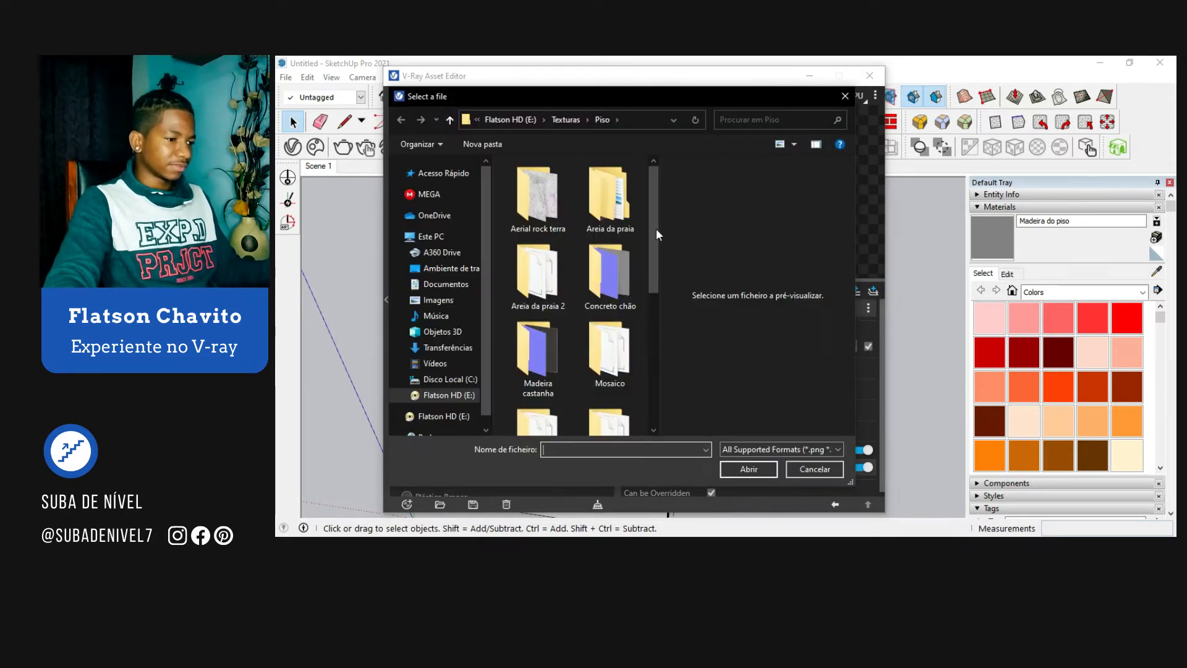
scroll(597, 276, down, 5)
click(539, 208)
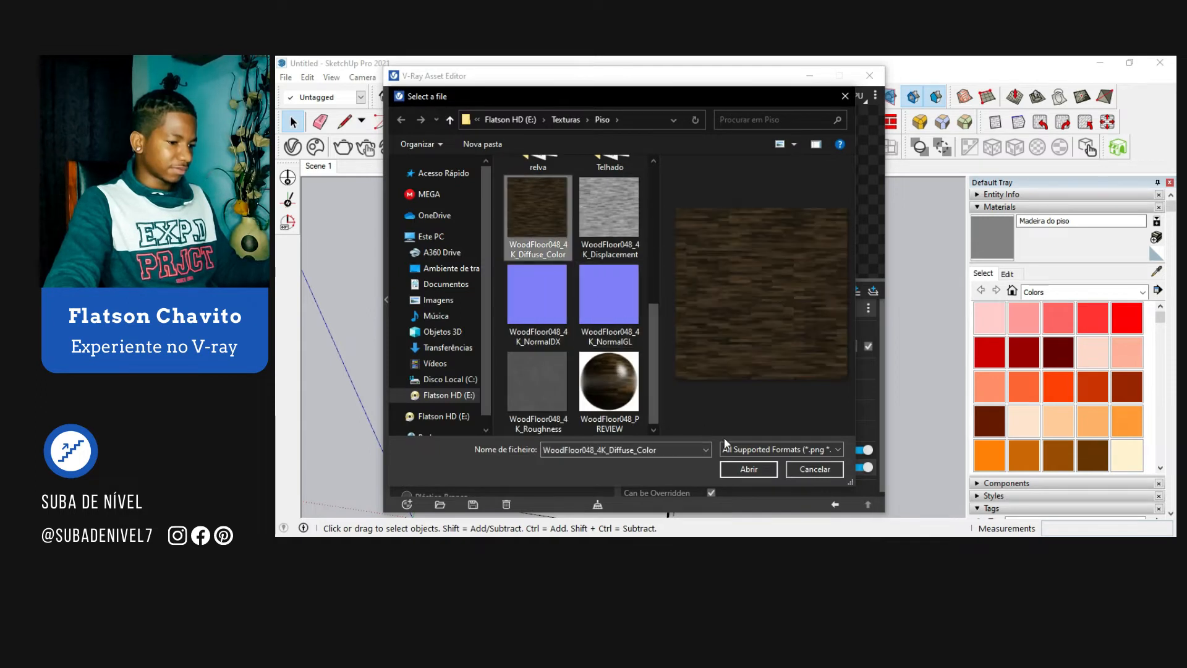
click(747, 469)
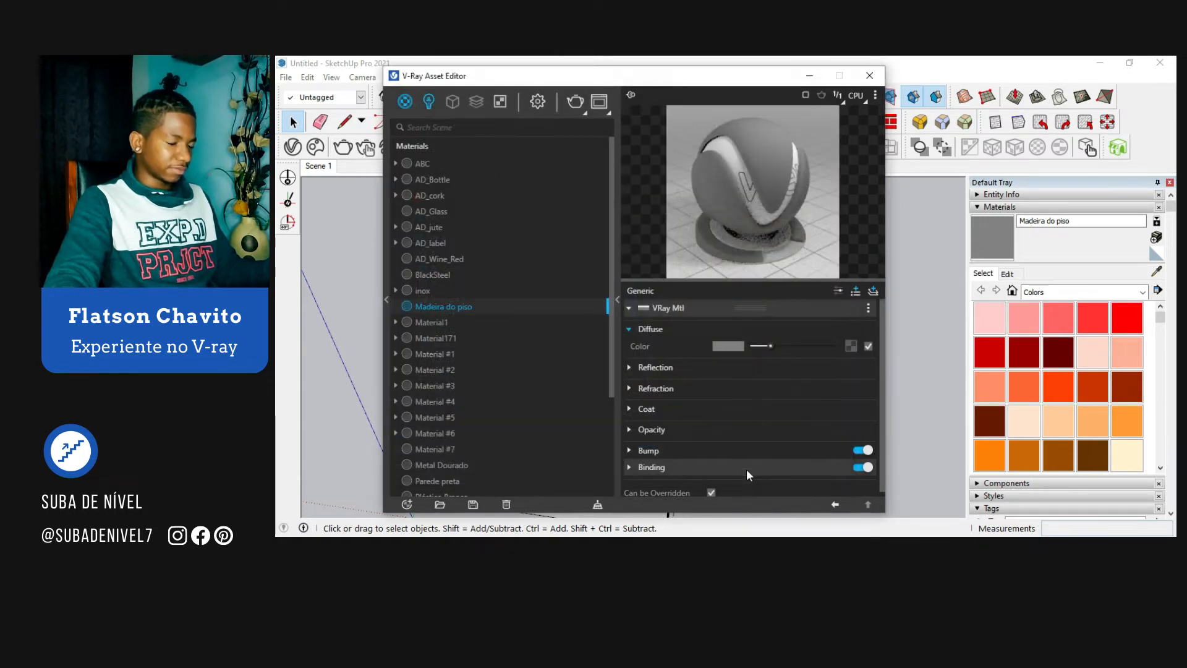
click(835, 506)
click(874, 95)
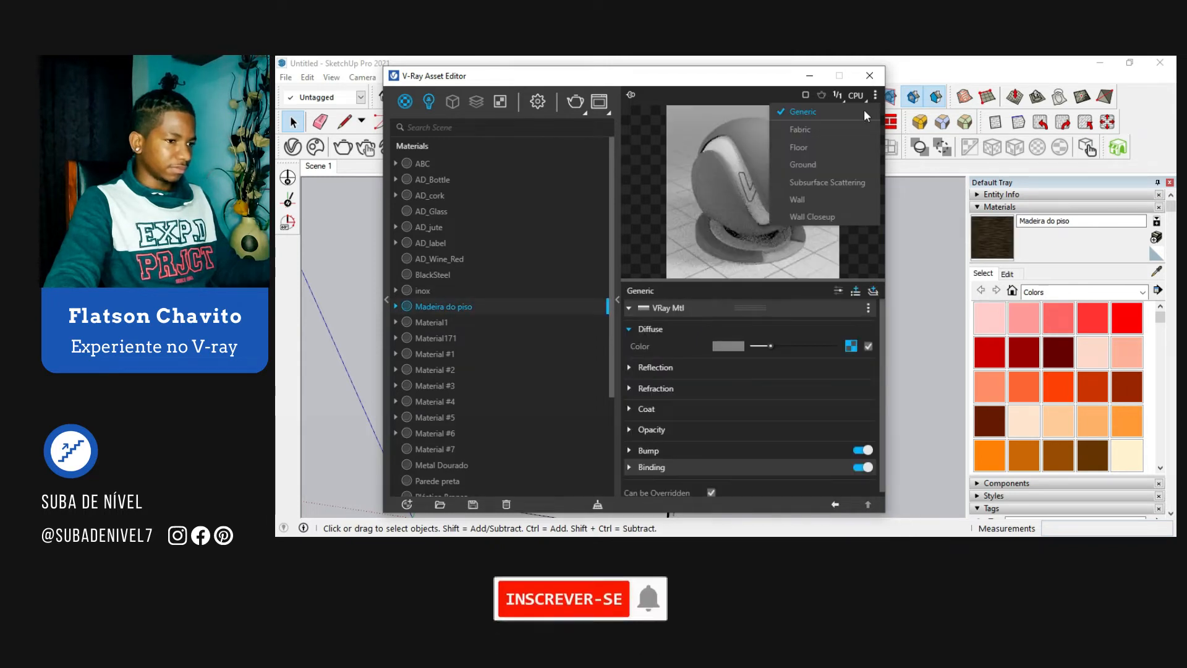
click(822, 146)
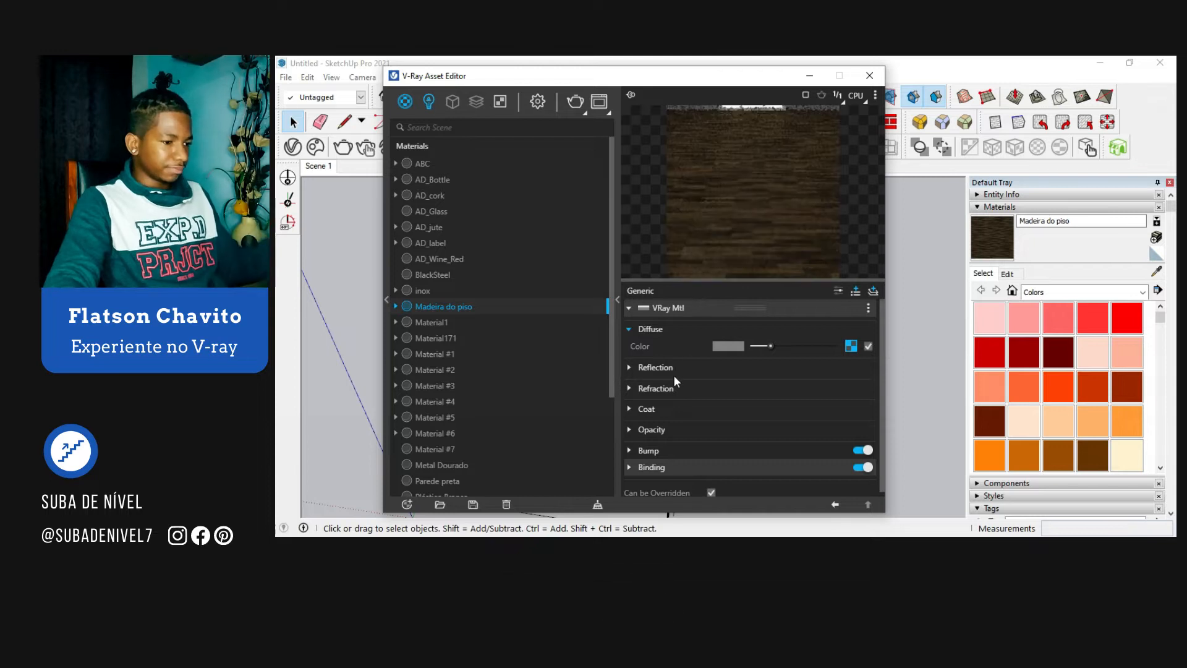
Step: Set the reflection color of the Madeira do piso material to full white
click(699, 366)
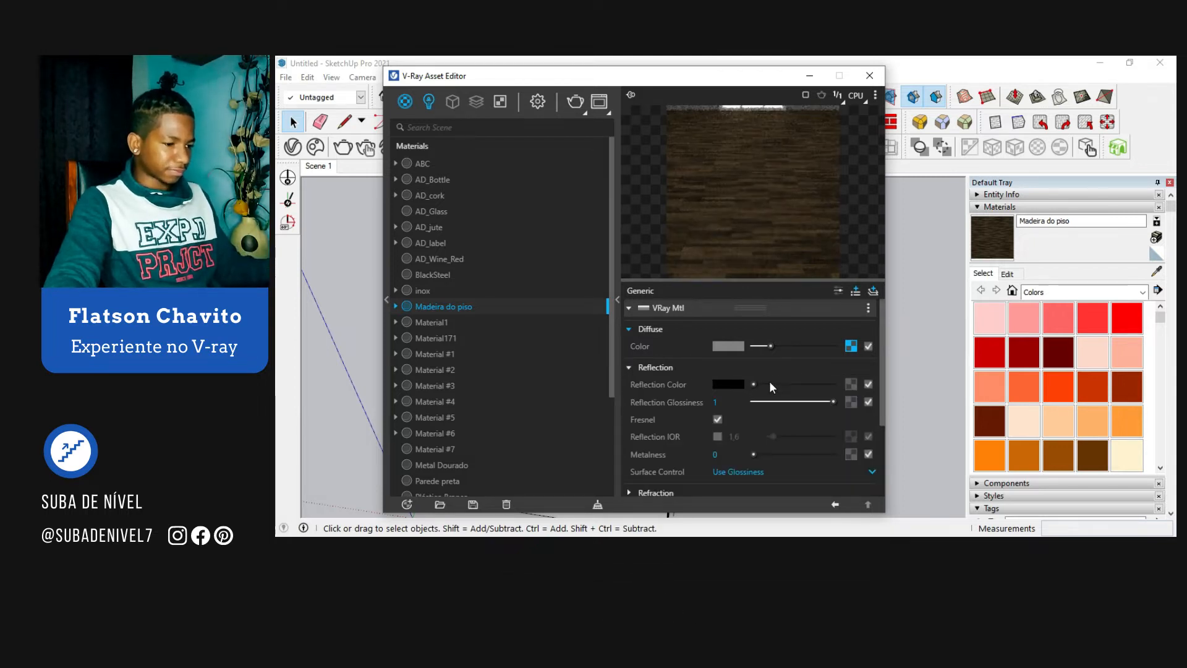
drag(755, 384, 834, 384)
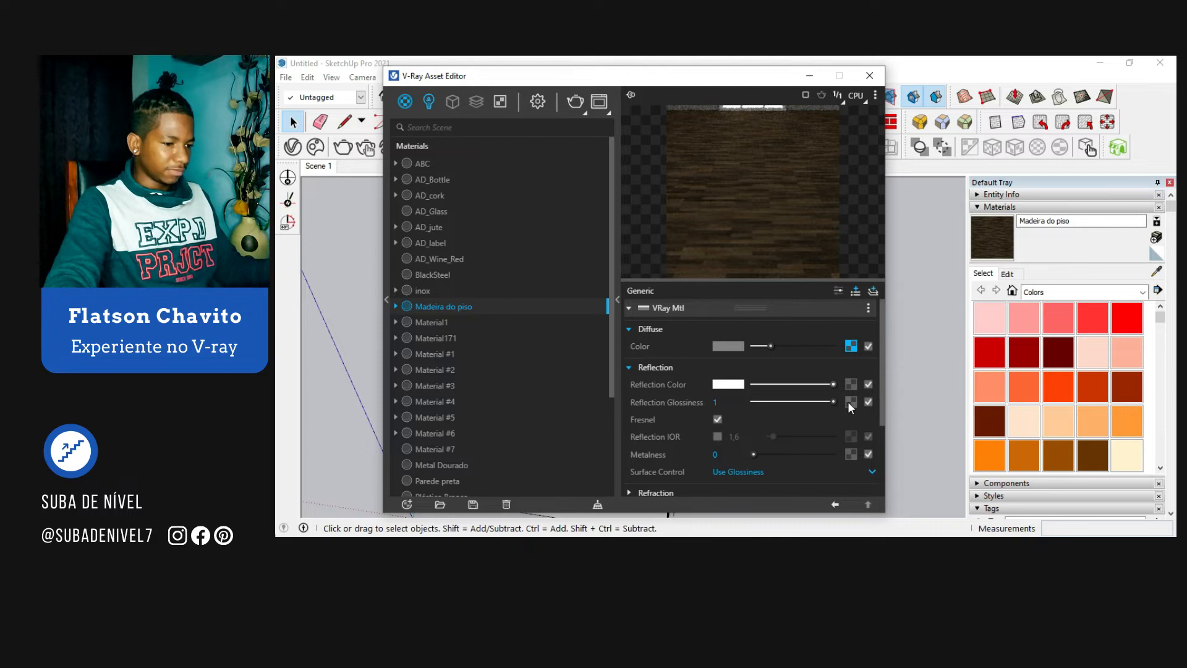
Step: Load the WoodFloor048_4K_Roughness bitmap into the reflection glossiness and set the surface control to Use Roughness
click(851, 402)
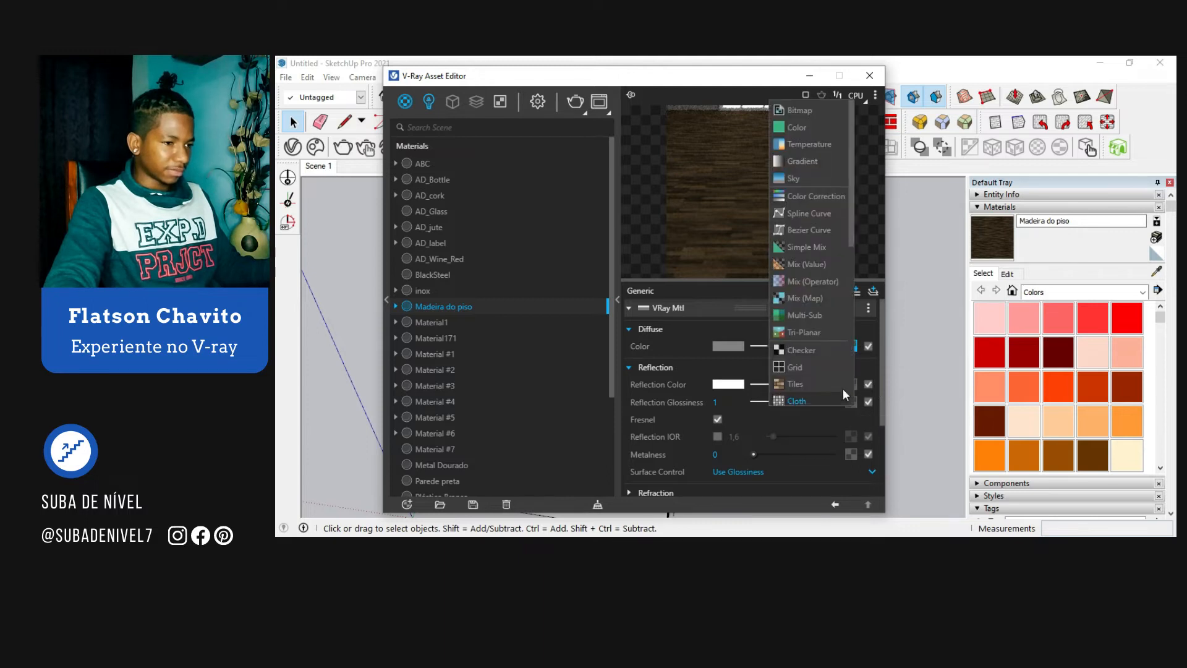
click(814, 108)
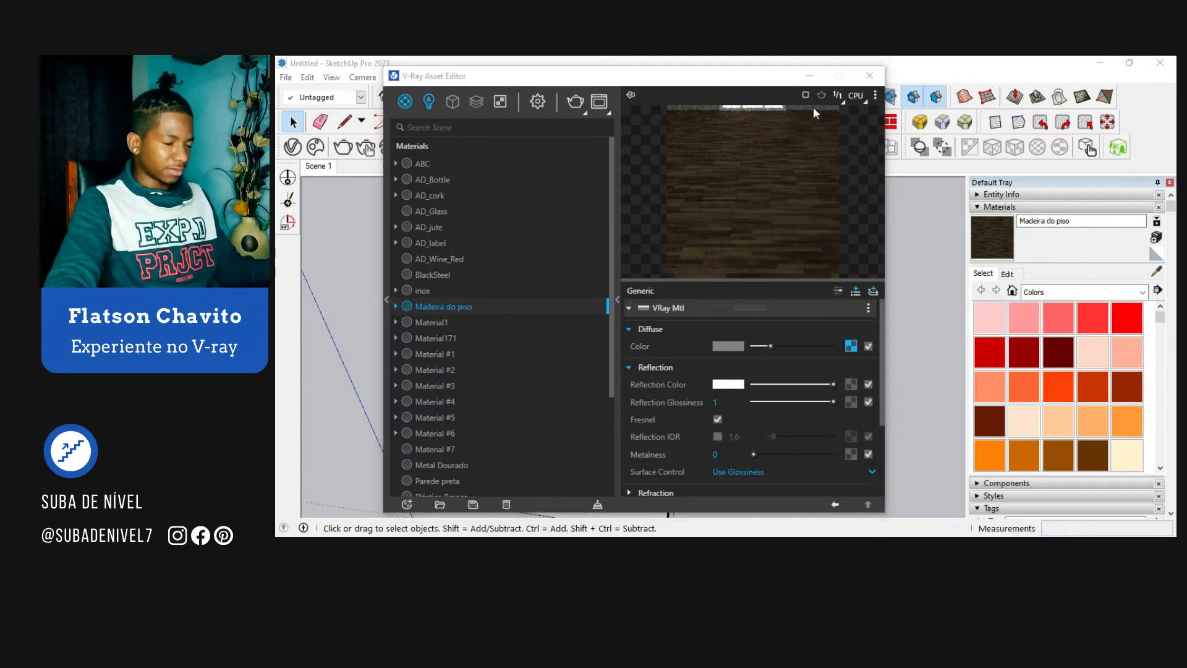
scroll(604, 287, down, 5)
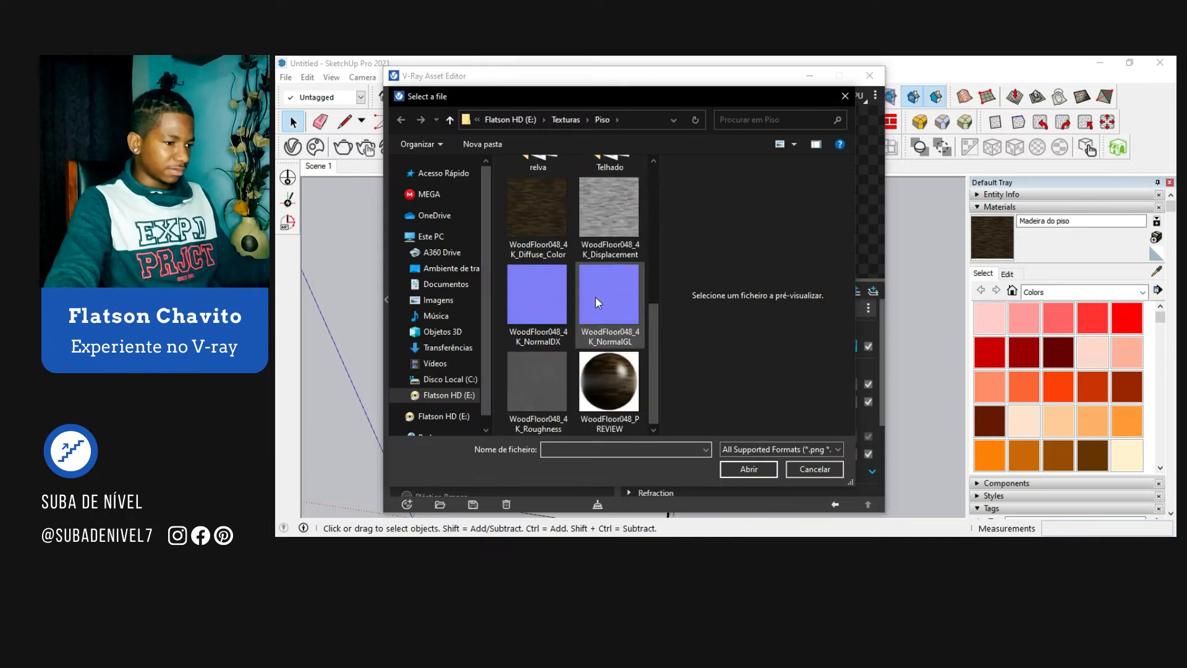
click(536, 370)
click(738, 471)
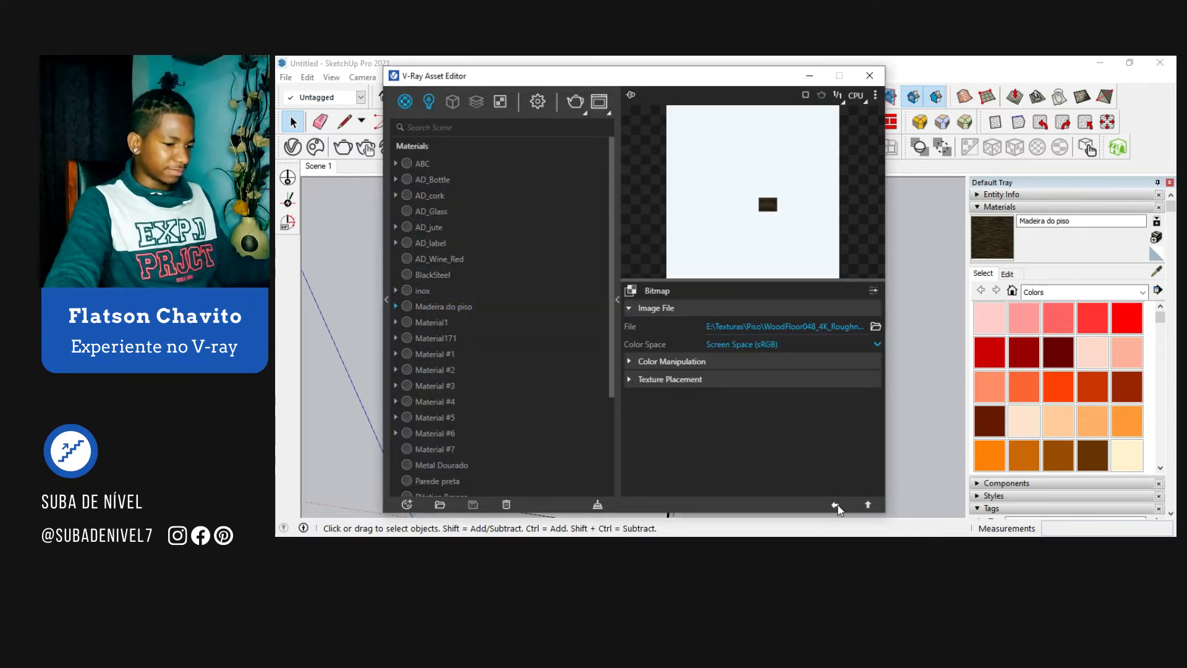
click(836, 505)
click(748, 470)
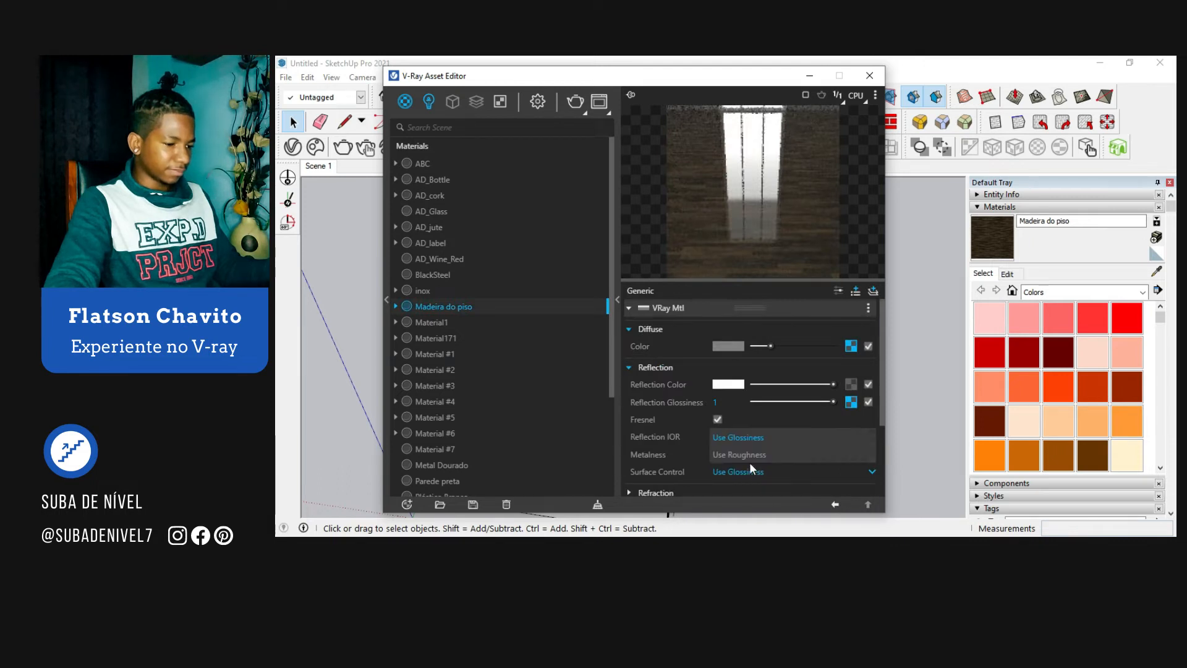
click(752, 457)
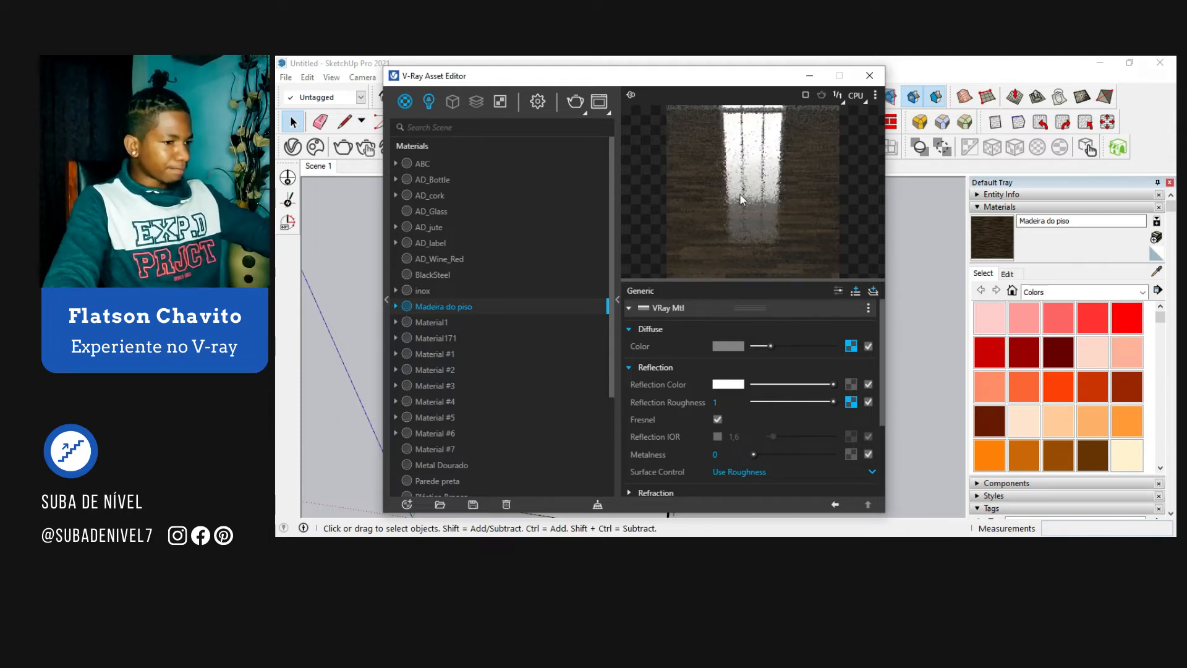
Step: Set the material's bump mode to Normal Map and load the WoodFloor048_4K_NormalDX bitmap into it
scroll(883, 410, down, 3)
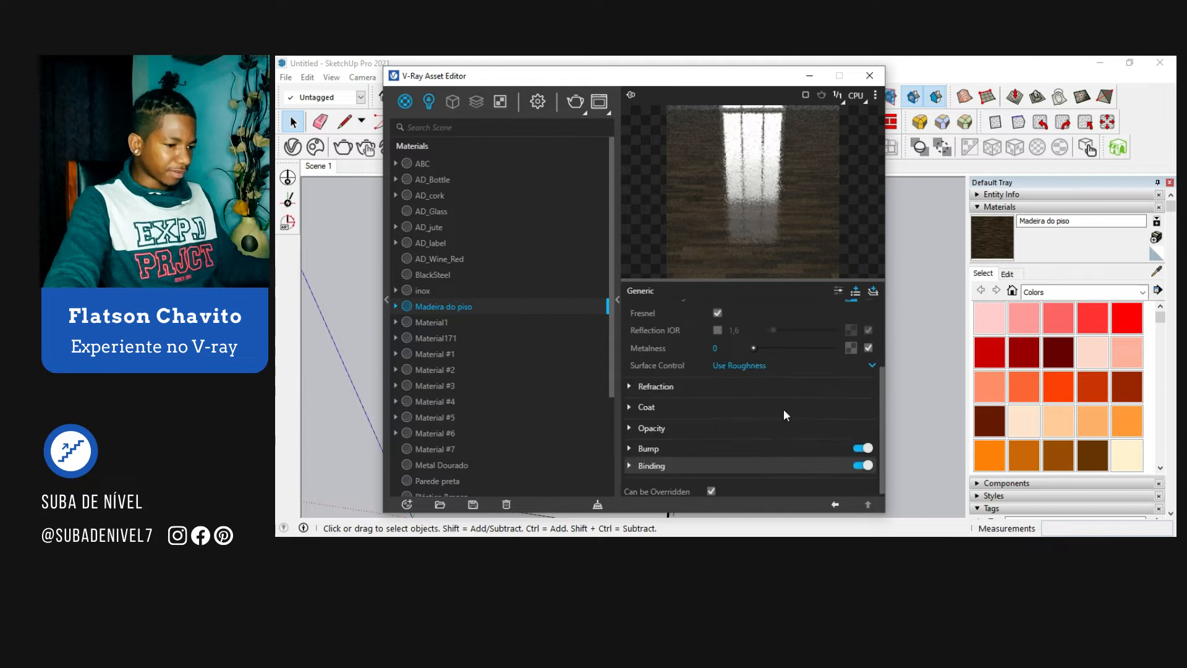
click(683, 447)
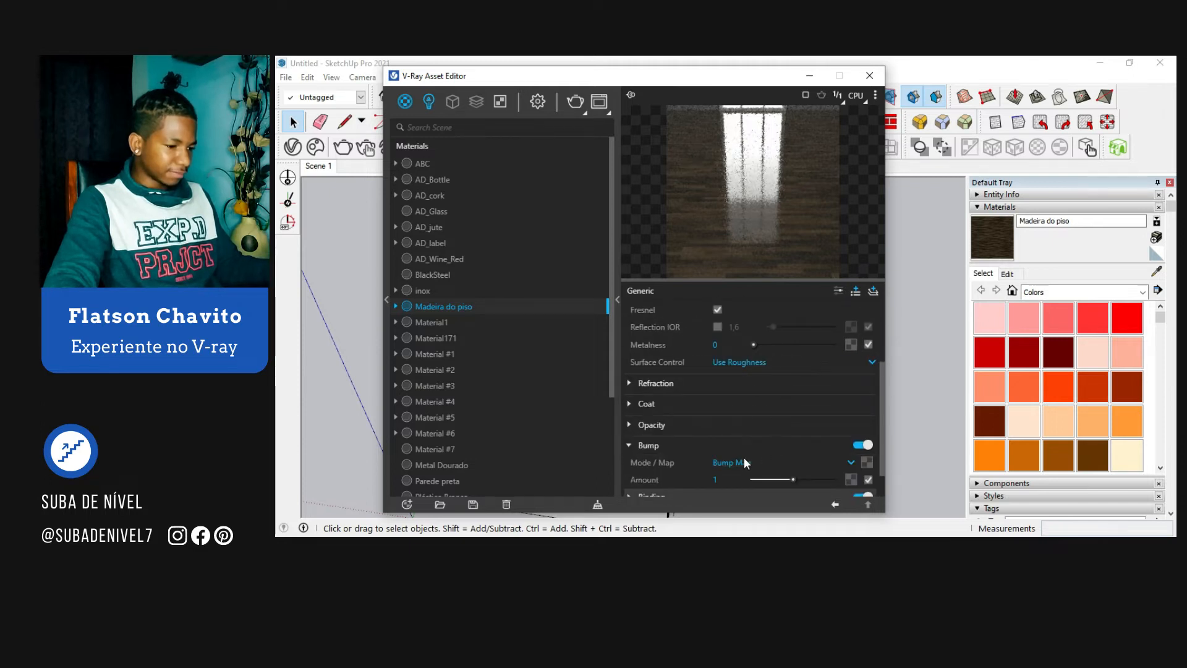
click(734, 462)
click(747, 448)
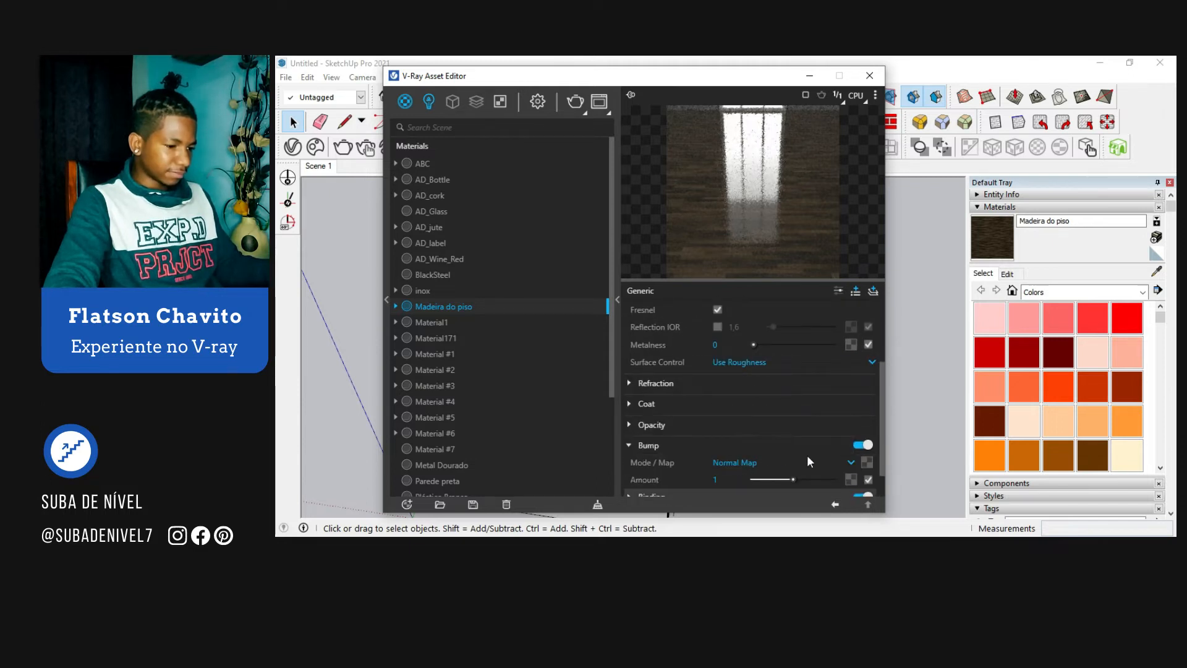
click(866, 462)
click(830, 110)
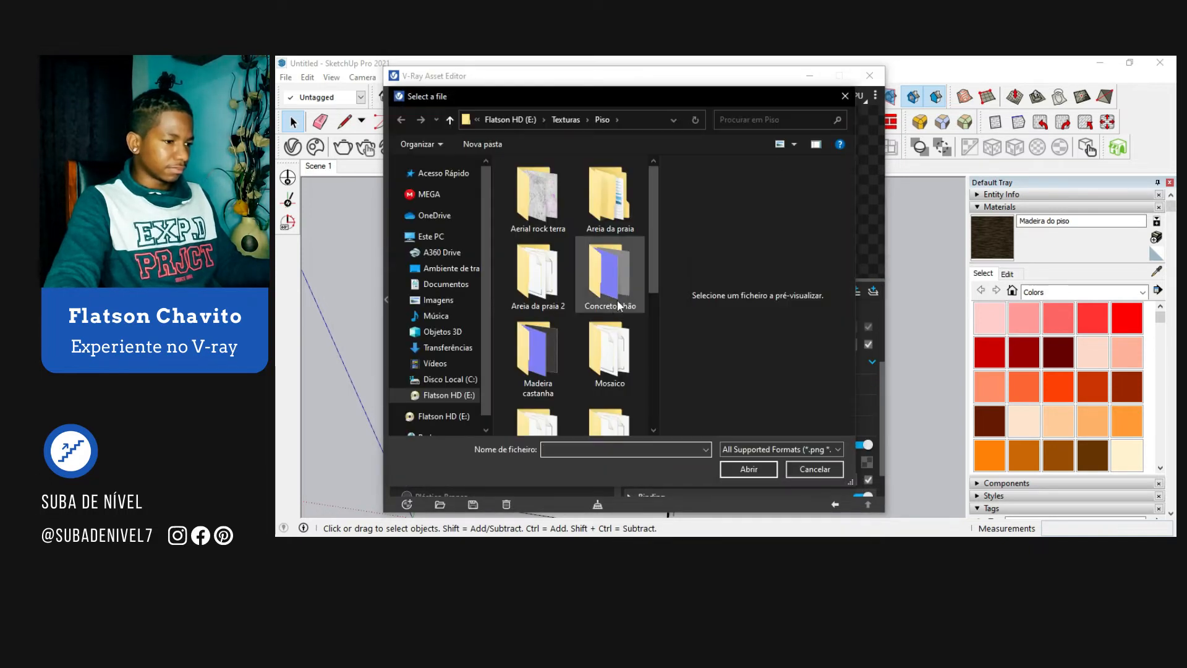
click(569, 328)
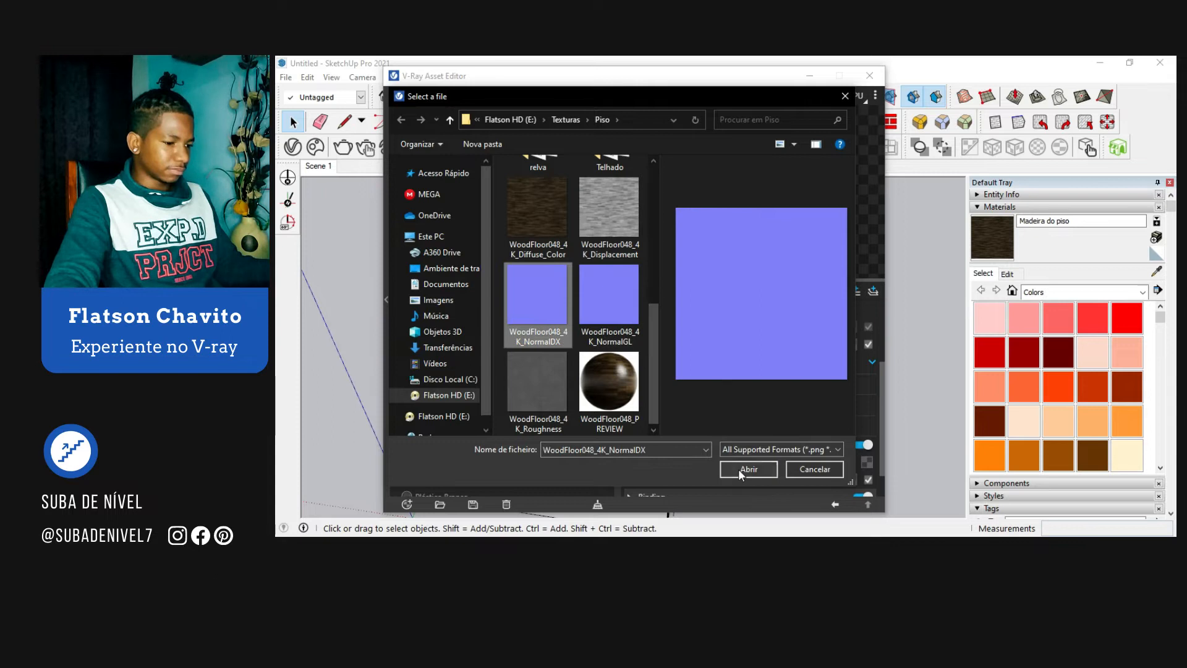
click(738, 469)
click(738, 466)
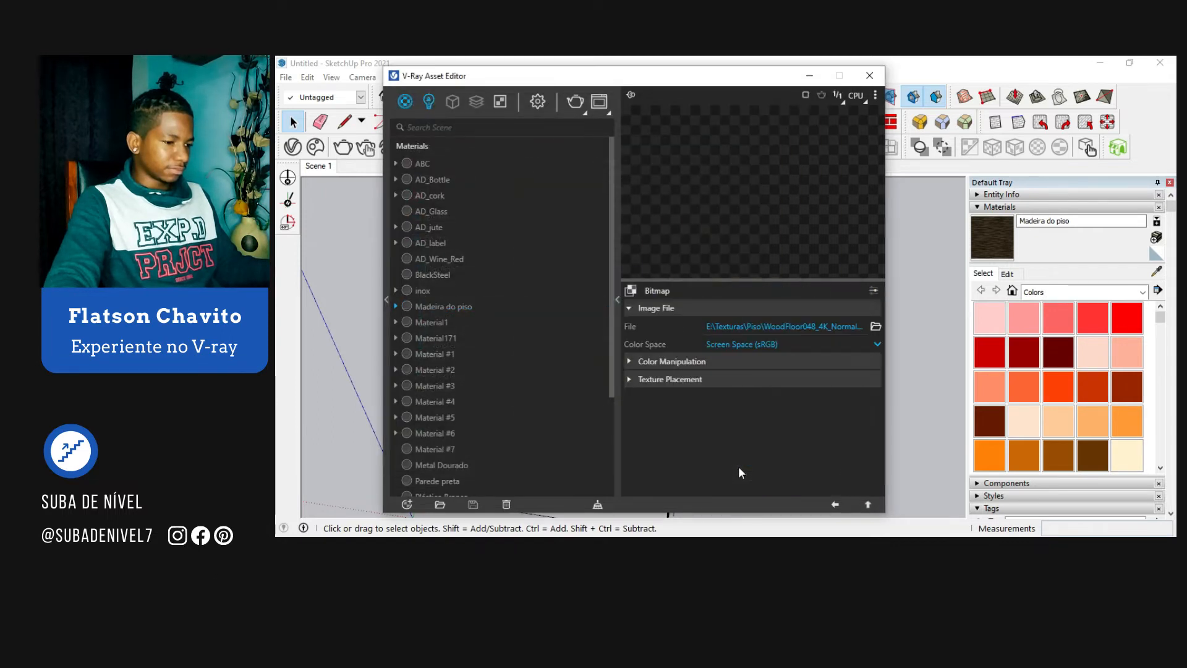
Step: Set the normal bitmap's color space to Rendering Space (Linear) and return to the material's settings
click(781, 345)
click(786, 379)
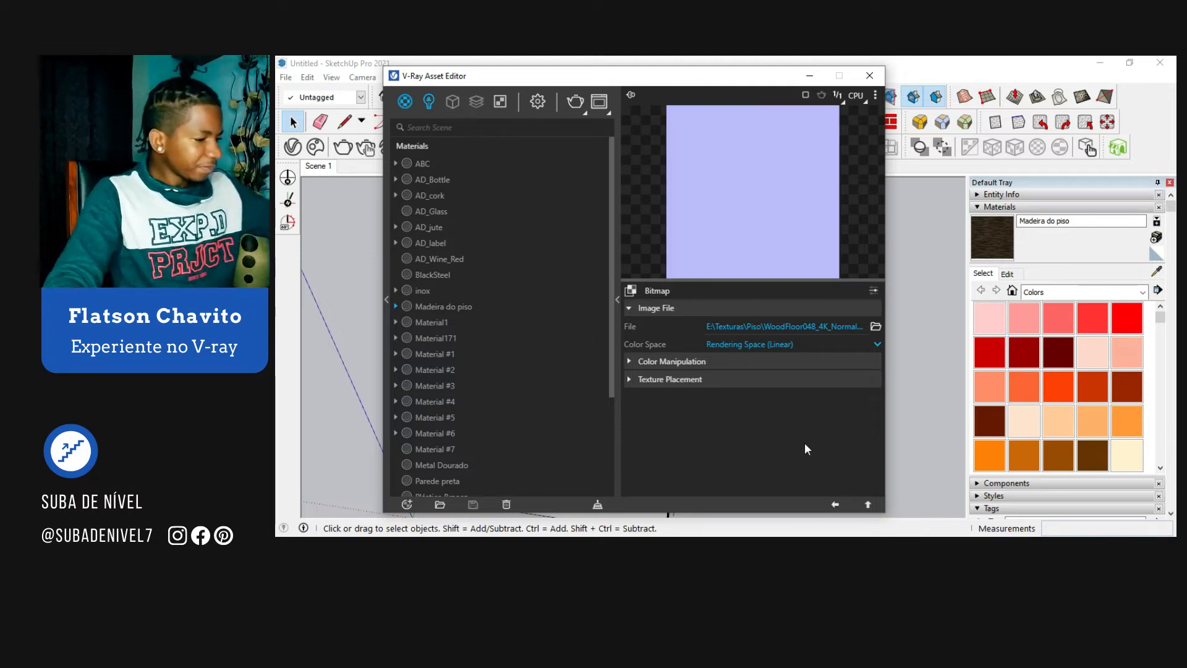
click(835, 505)
Step: Add a second Bump attribute to the Madeira do piso material and expand its settings
scroll(774, 408, down, 2)
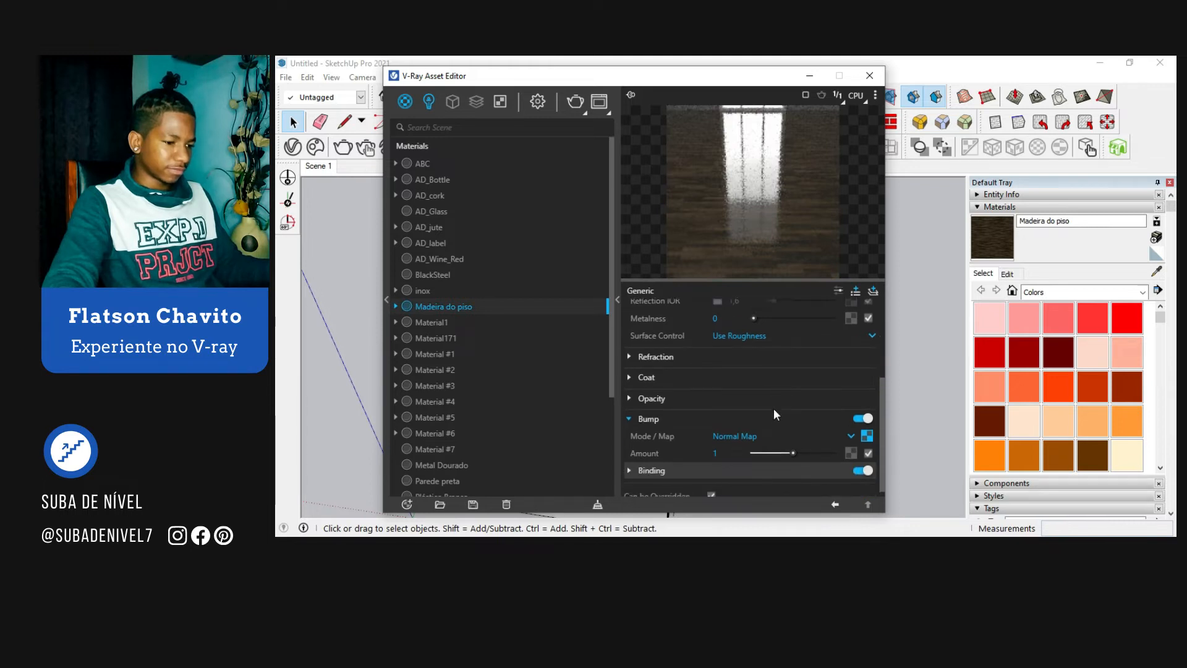
click(854, 291)
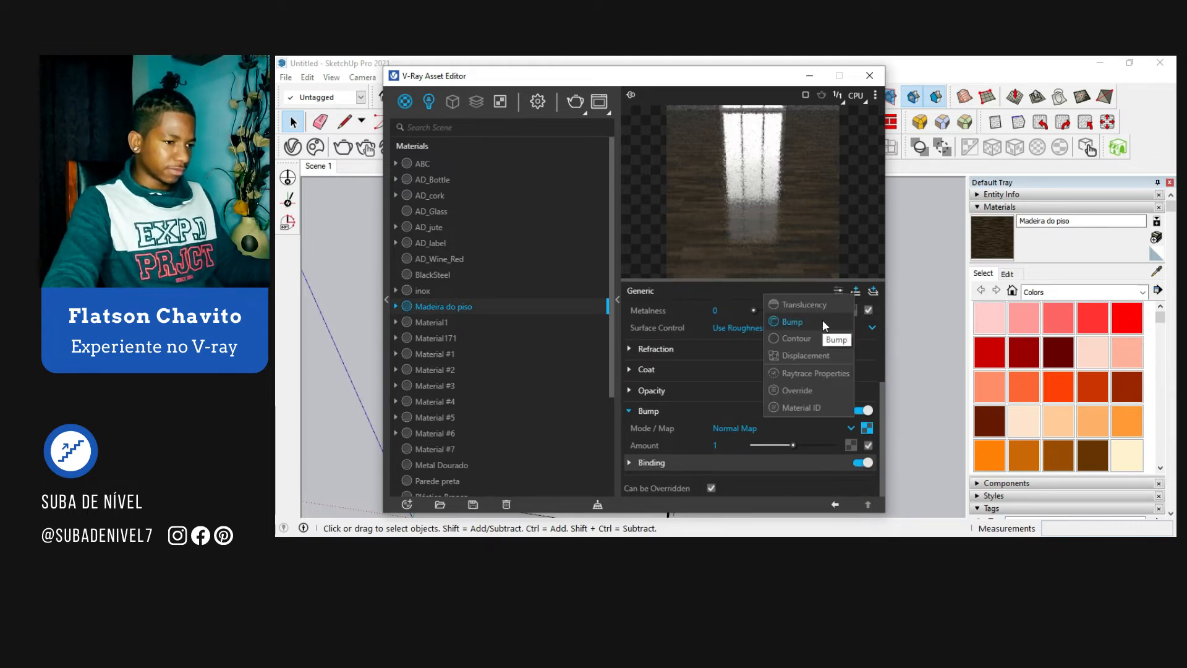
click(823, 319)
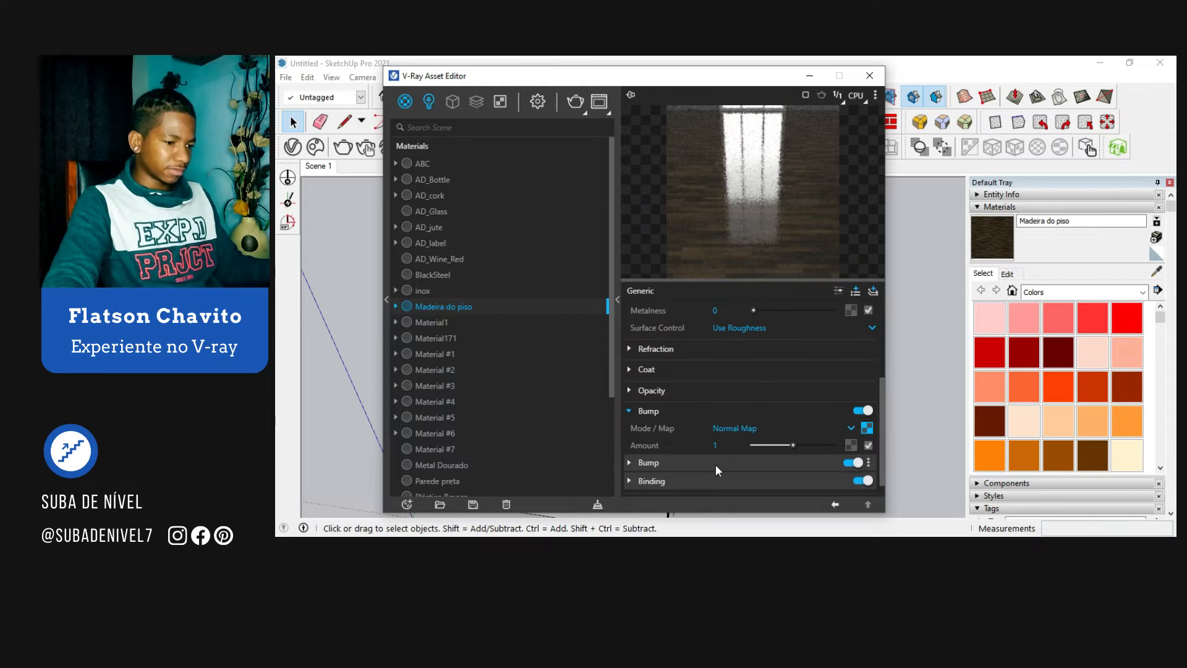
click(714, 463)
scroll(844, 469, down, 3)
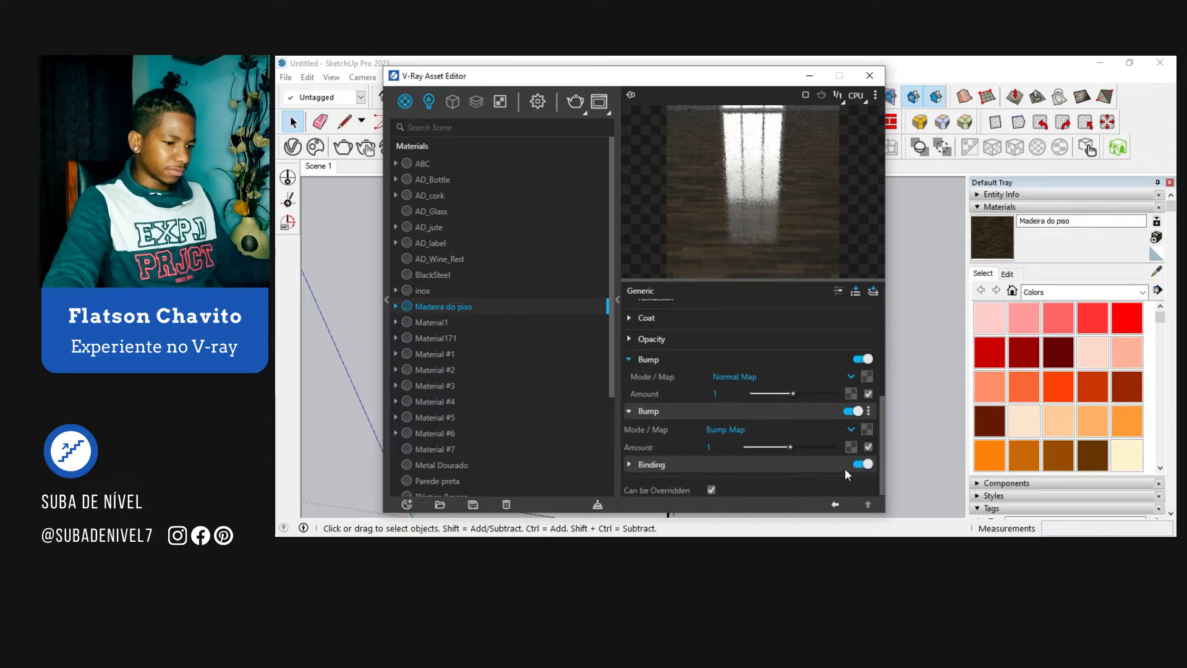
Step: Load the WoodFloor048_4K_Displacement bitmap into the second bump's map and return to the material's settings
click(867, 428)
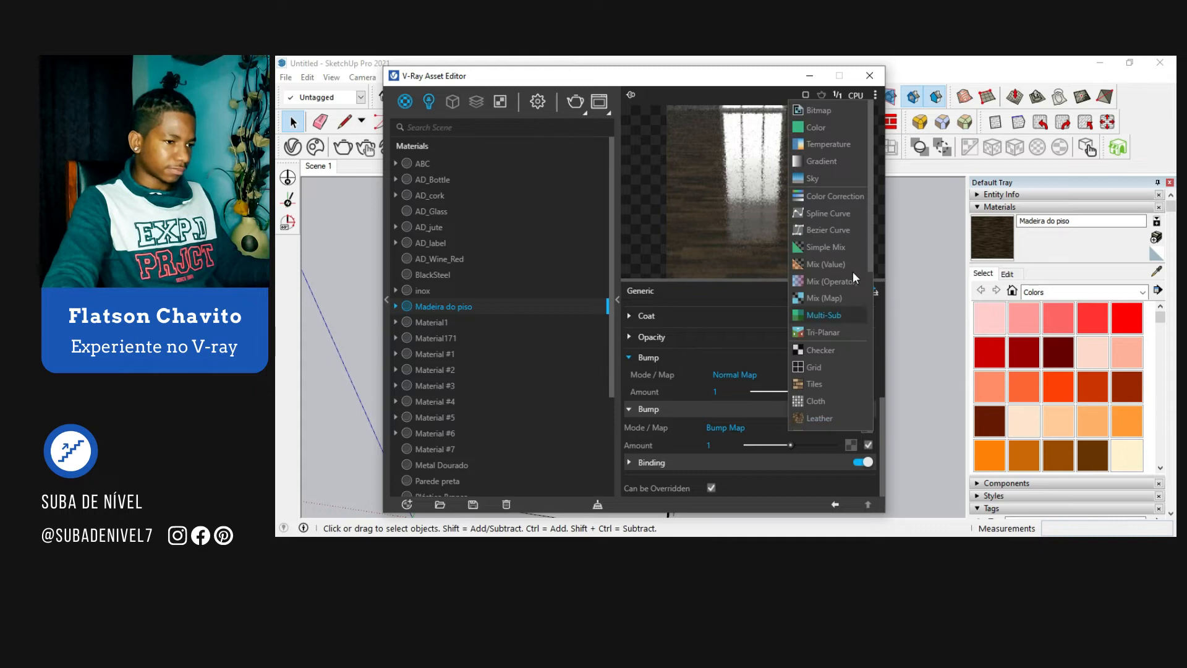
click(848, 115)
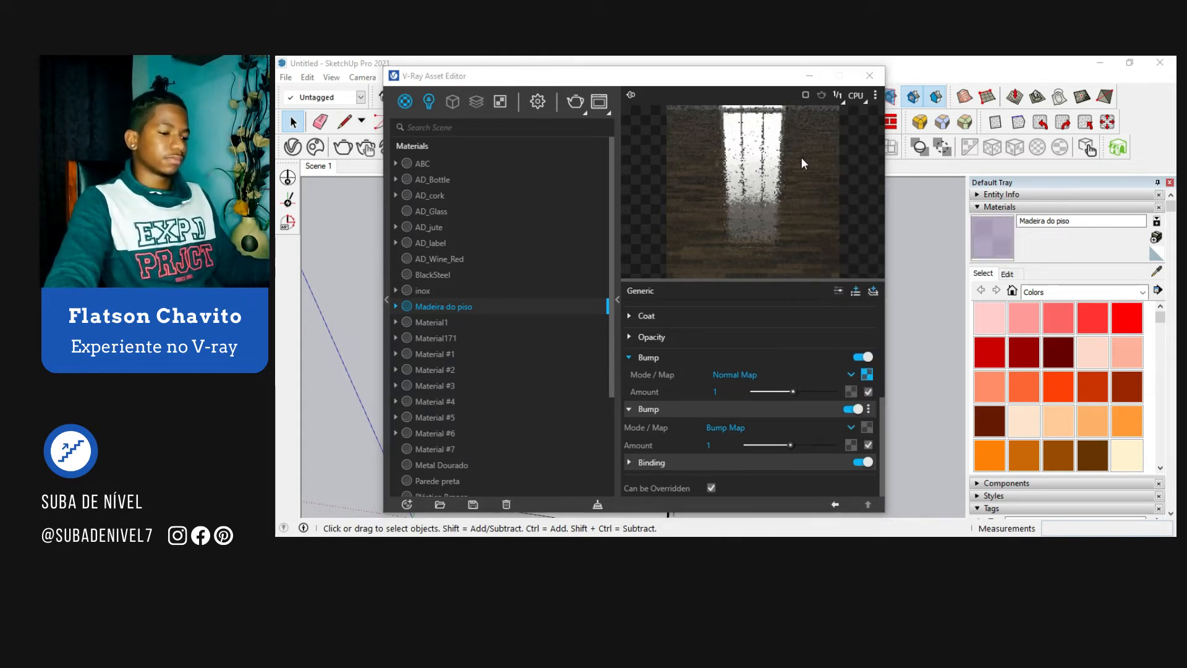
scroll(559, 272, down, 5)
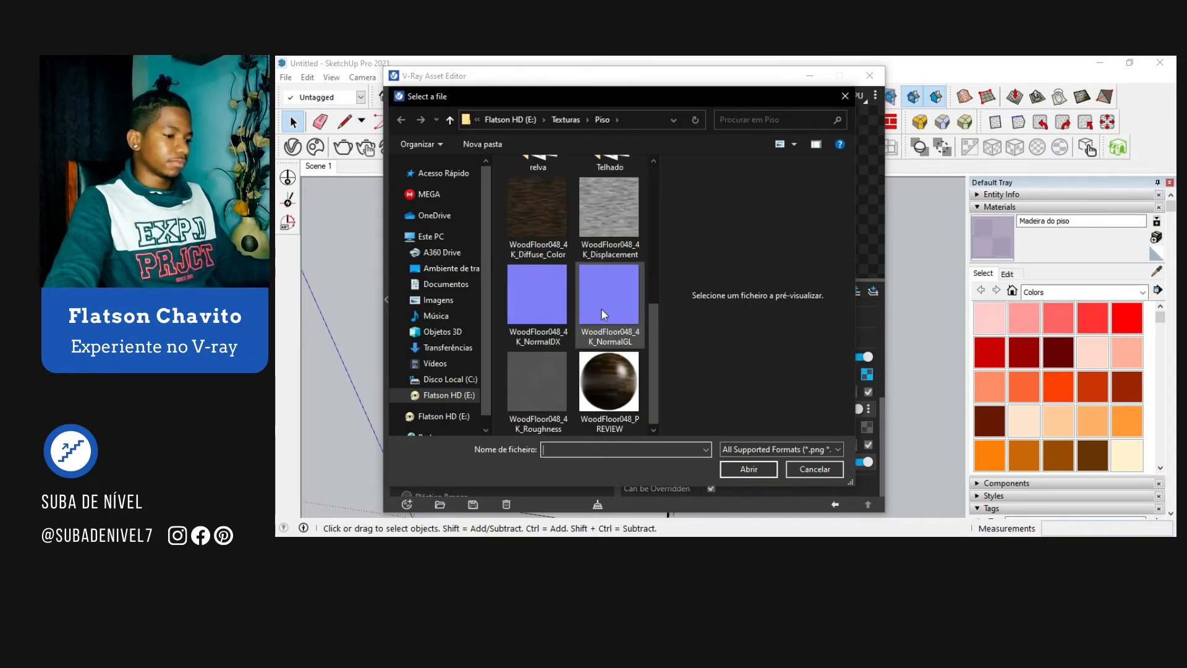
click(610, 214)
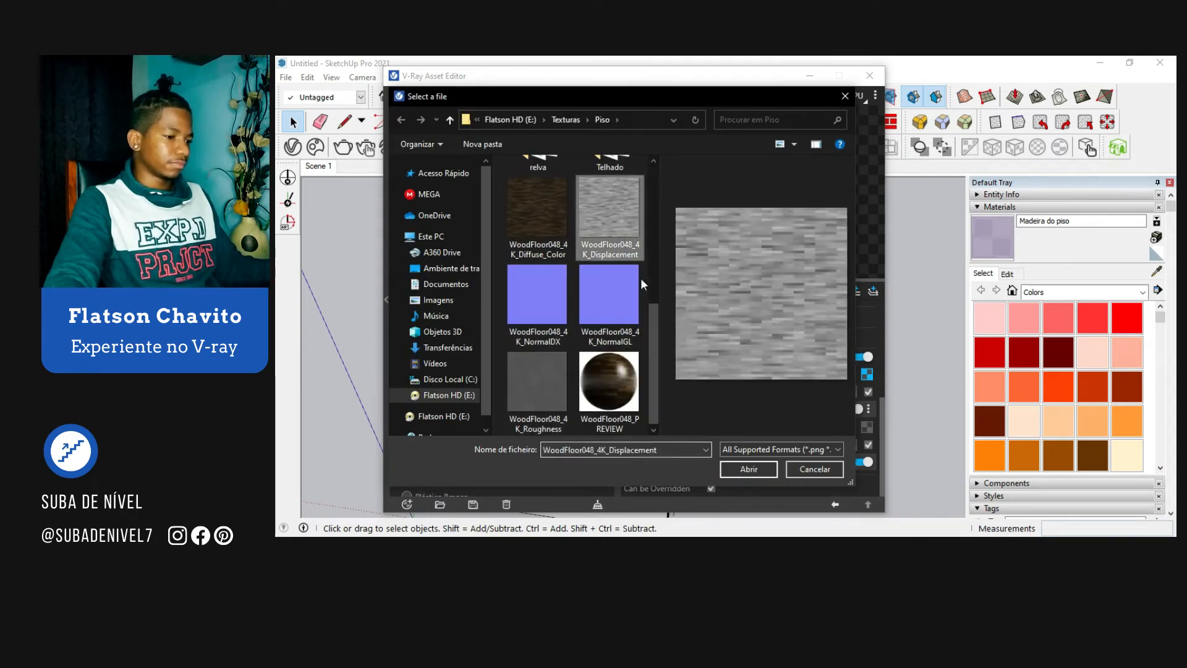
click(748, 468)
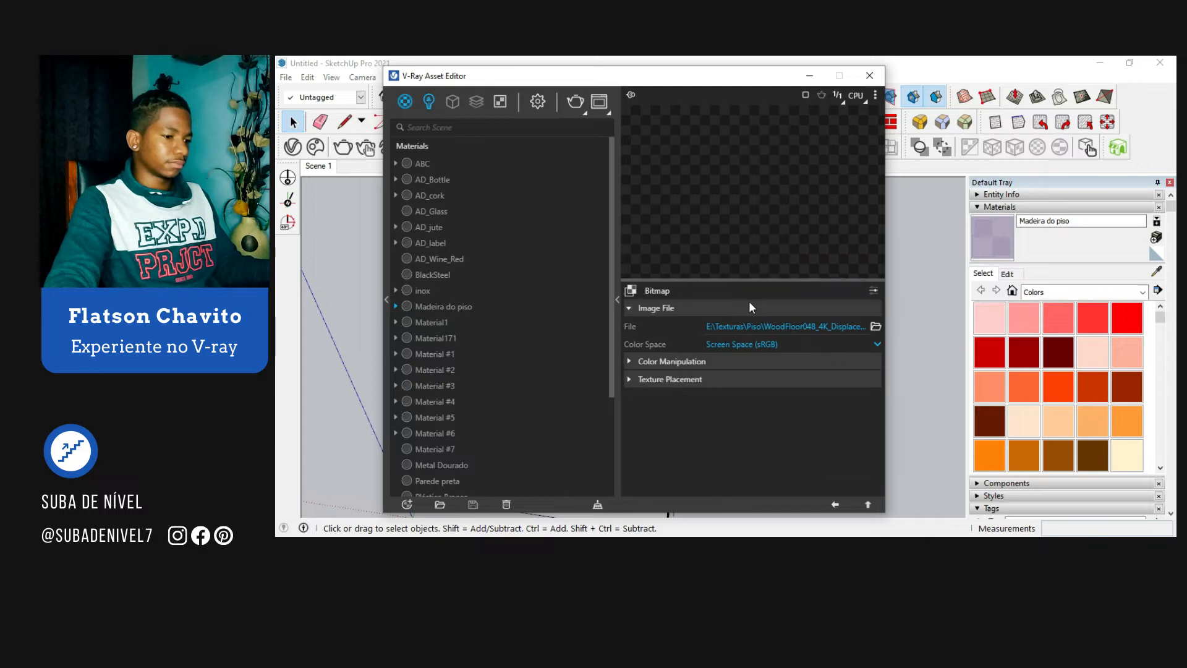
click(835, 505)
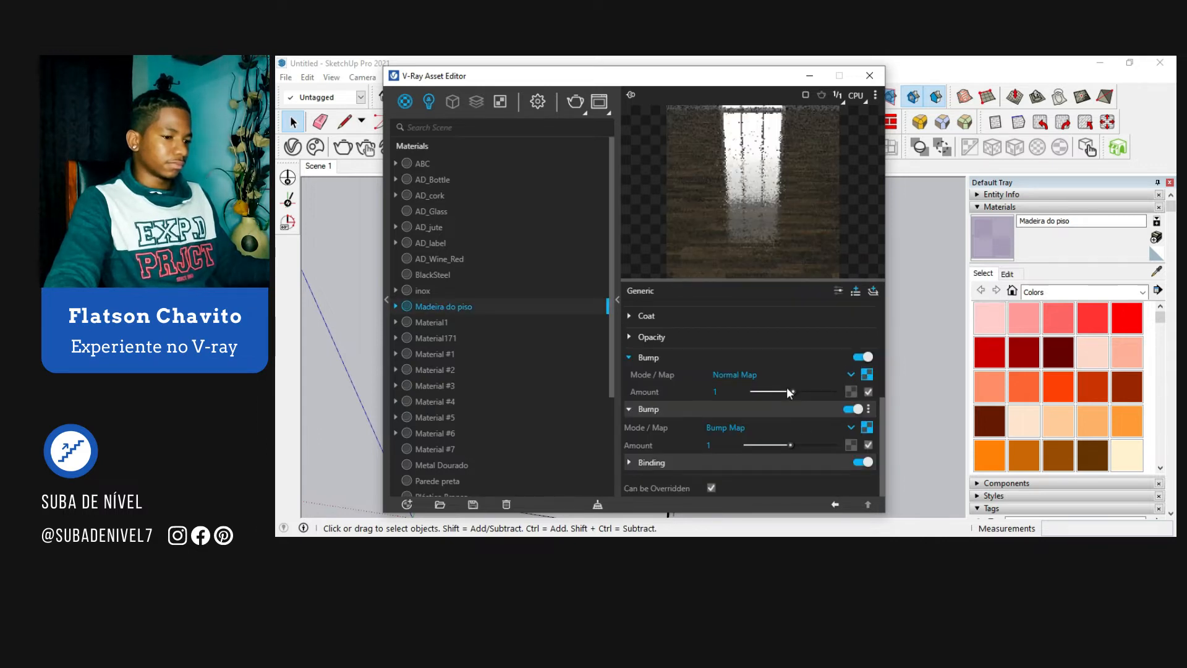
Step: Collapse the bump and VRay Mtl settings and set the binding's texture mode to Custom mode
click(680, 410)
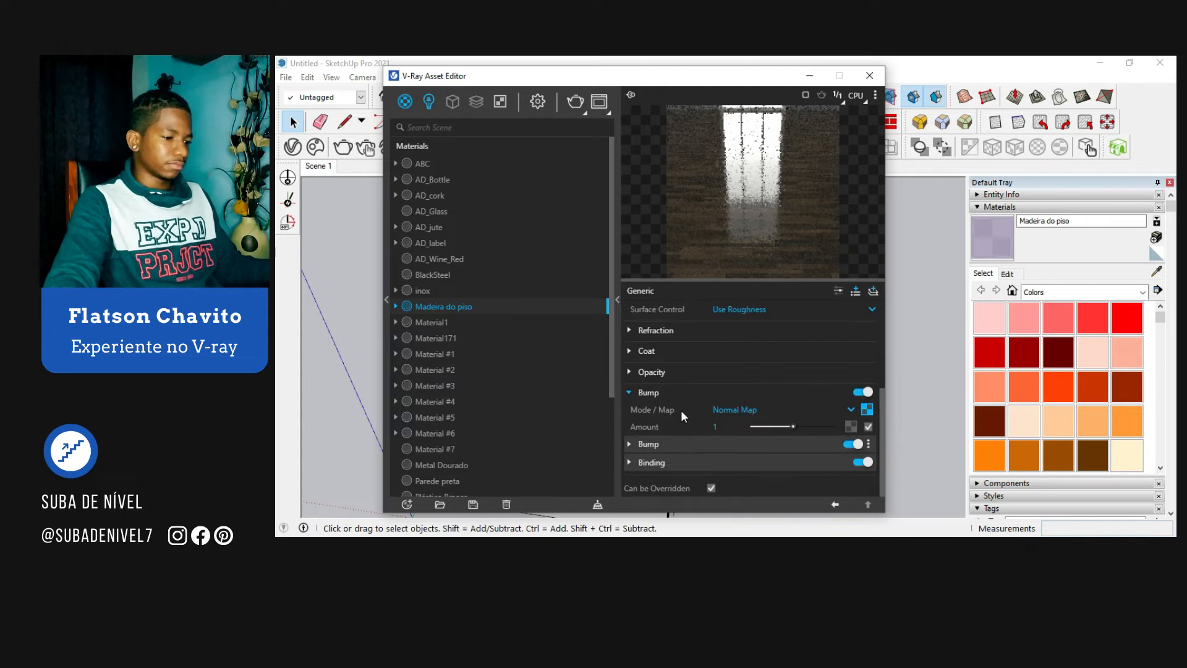
click(677, 393)
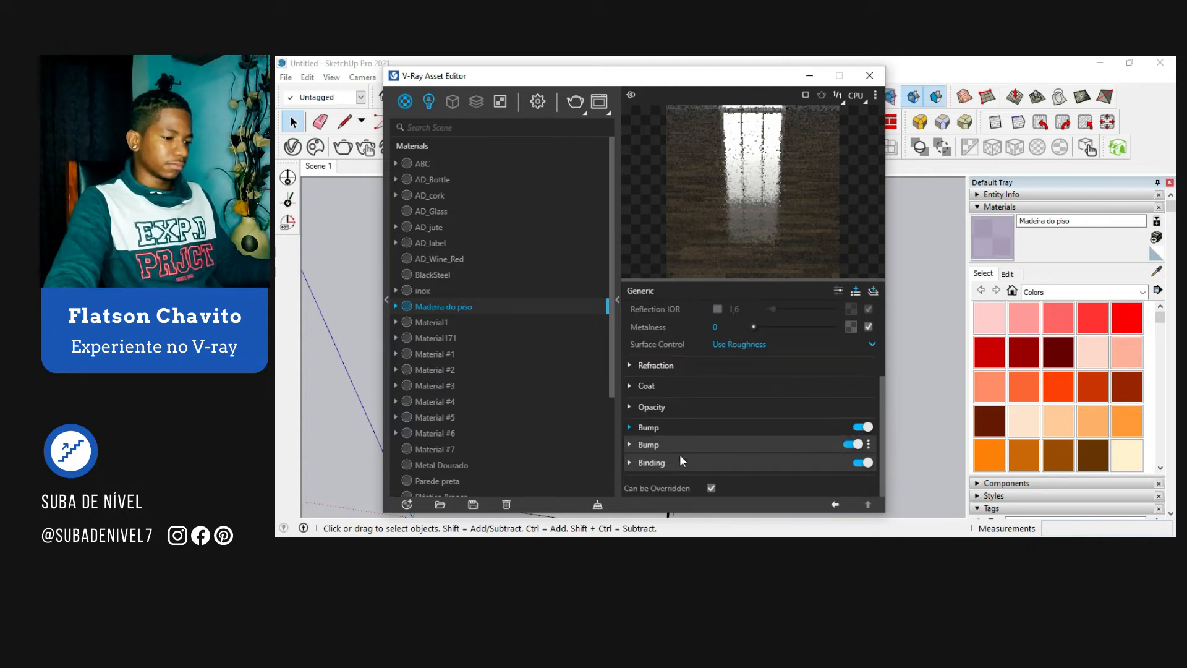
scroll(687, 321, up, 5)
click(673, 308)
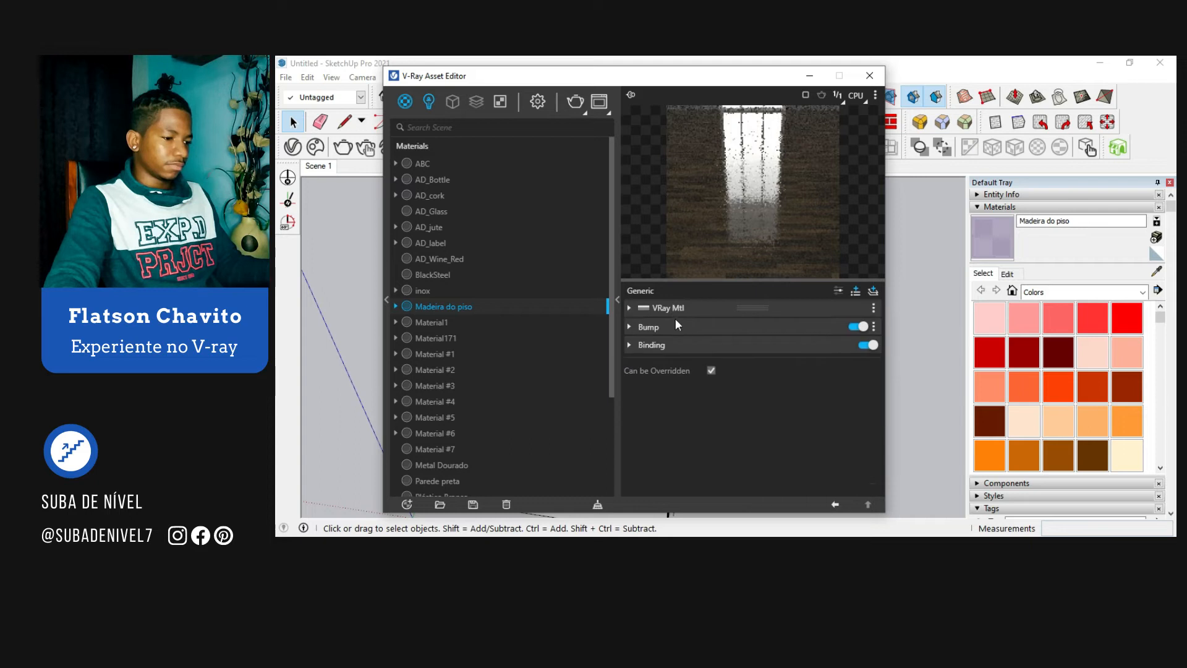
click(681, 345)
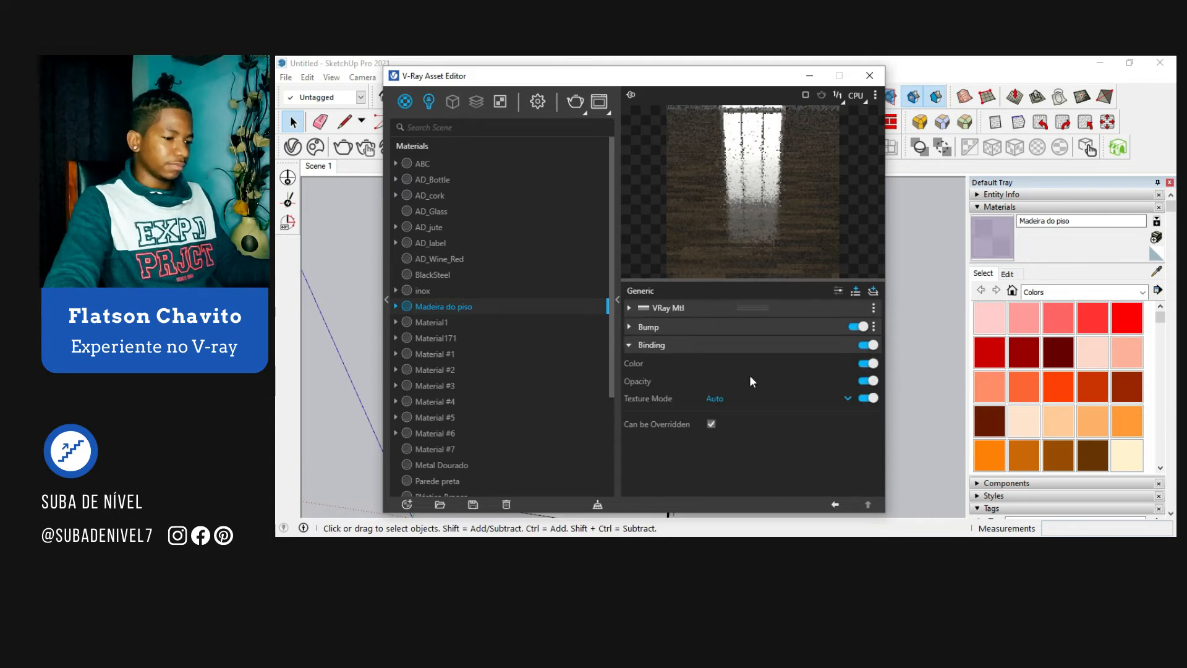
click(709, 395)
click(733, 450)
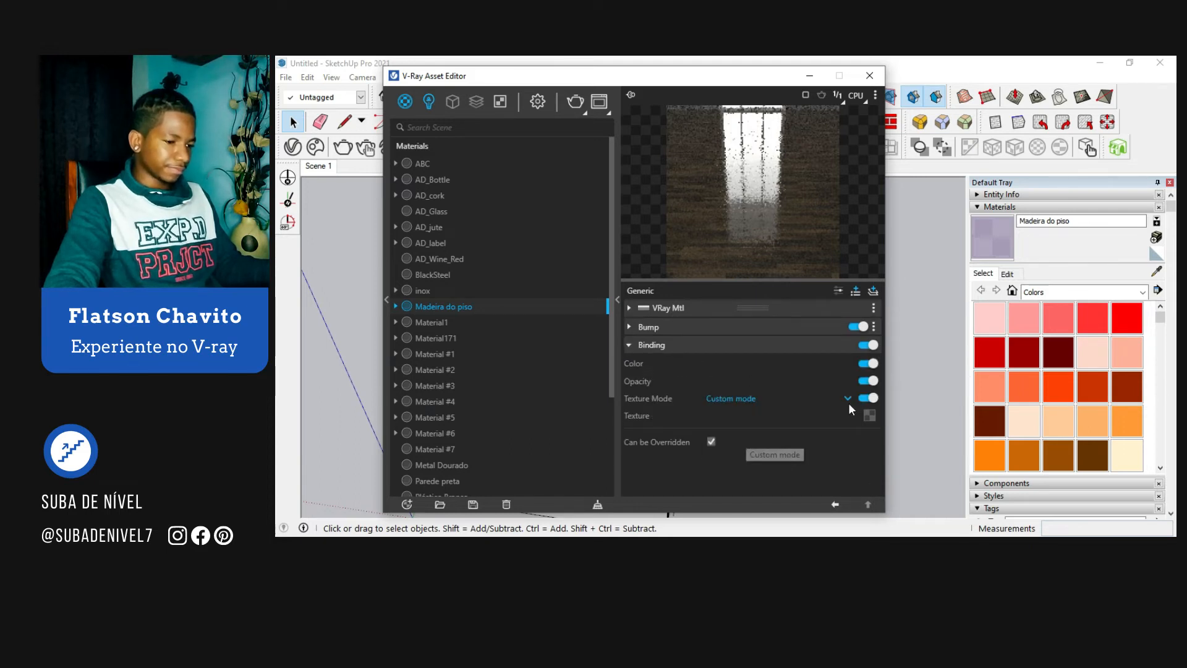
Step: Load the WoodFloor048_4K_Diffuse_Color bitmap as the binding texture and close the V-Ray Asset Editor
click(869, 415)
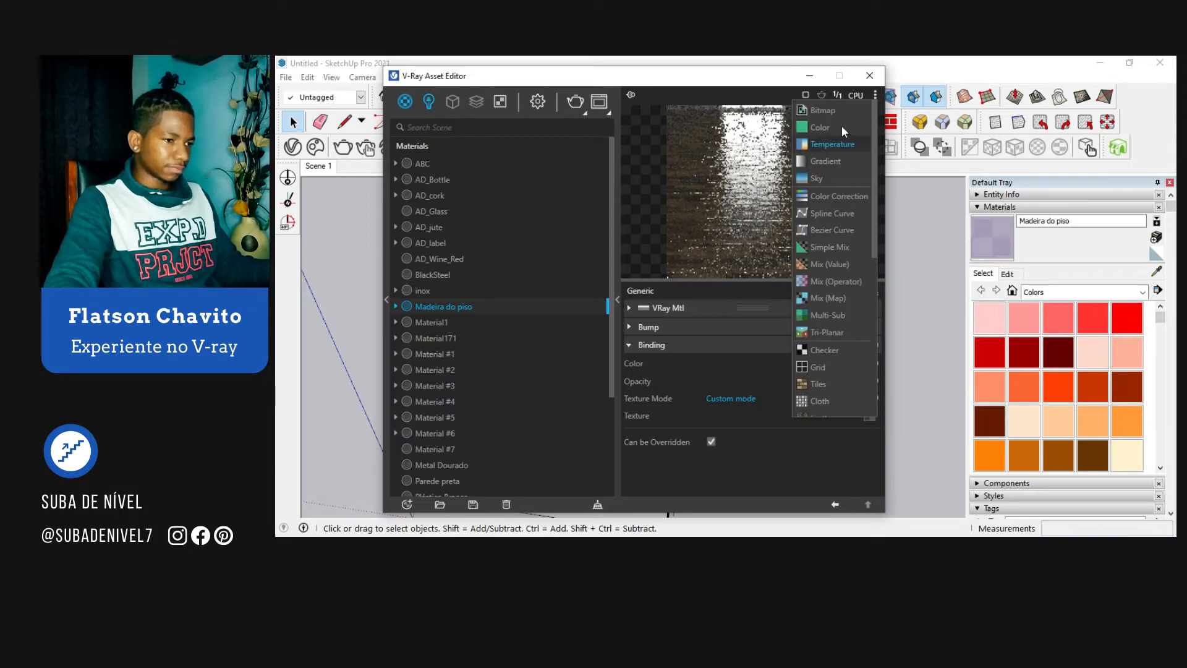
click(839, 109)
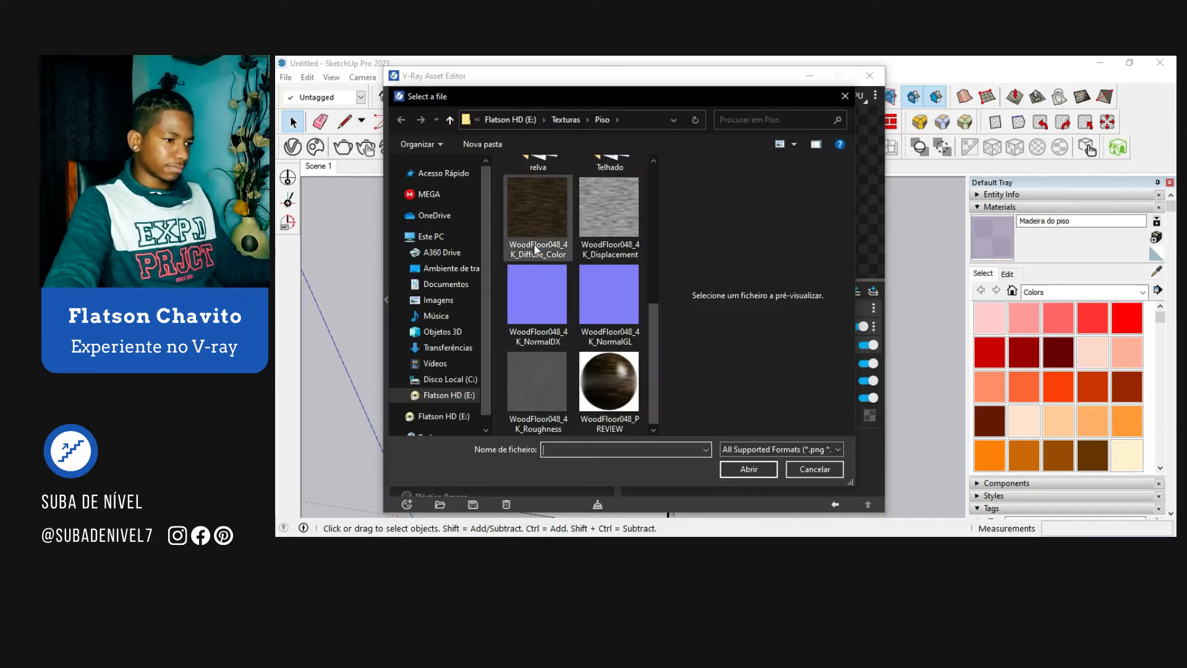
click(533, 244)
click(739, 469)
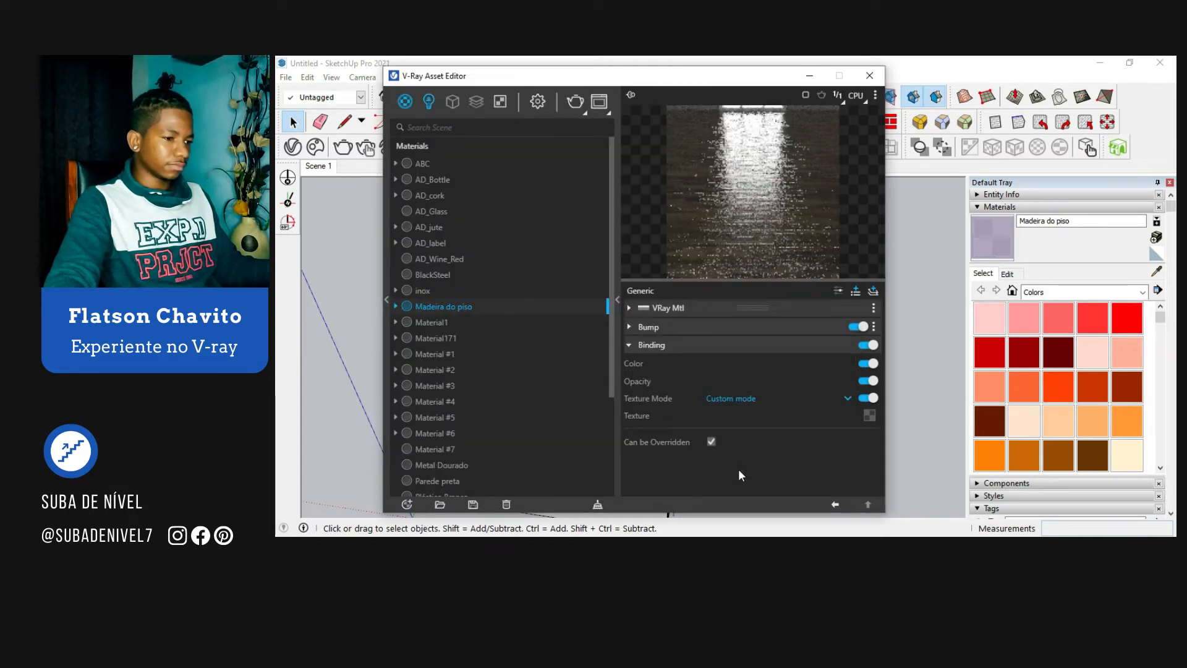
click(835, 505)
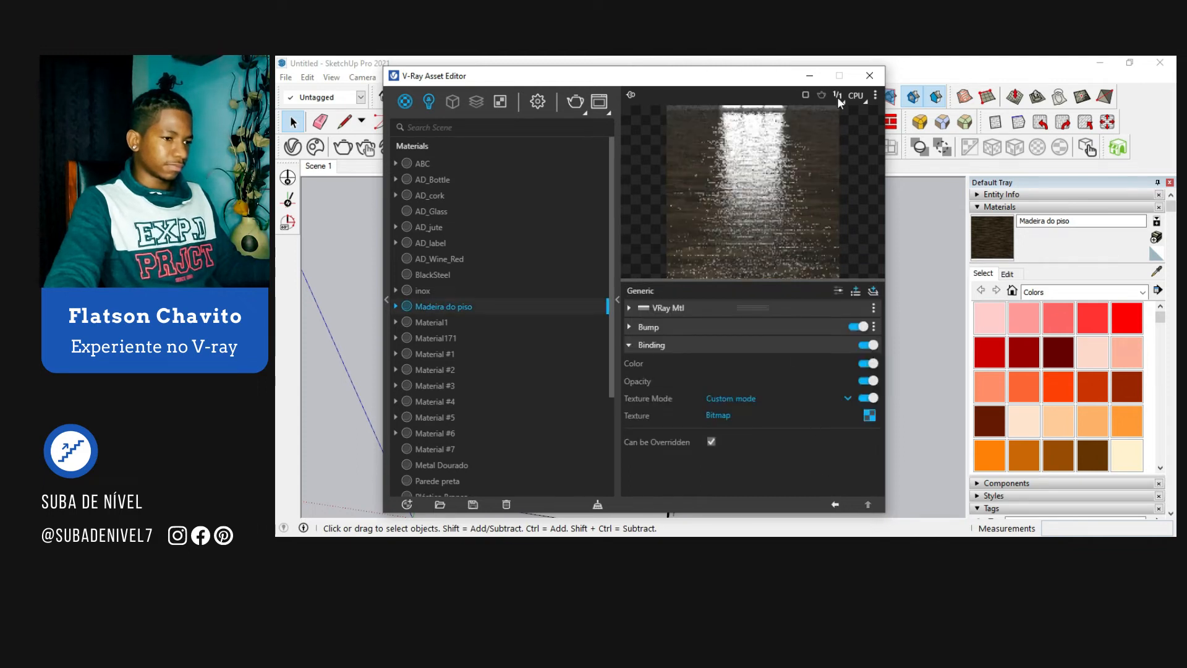
click(869, 76)
Step: Open the room's group for editing and paint the floor with the Madeira do piso material
middle_drag(718, 308, 532, 410)
scroll(533, 412, up, 2)
double_click(554, 389)
double_click(570, 381)
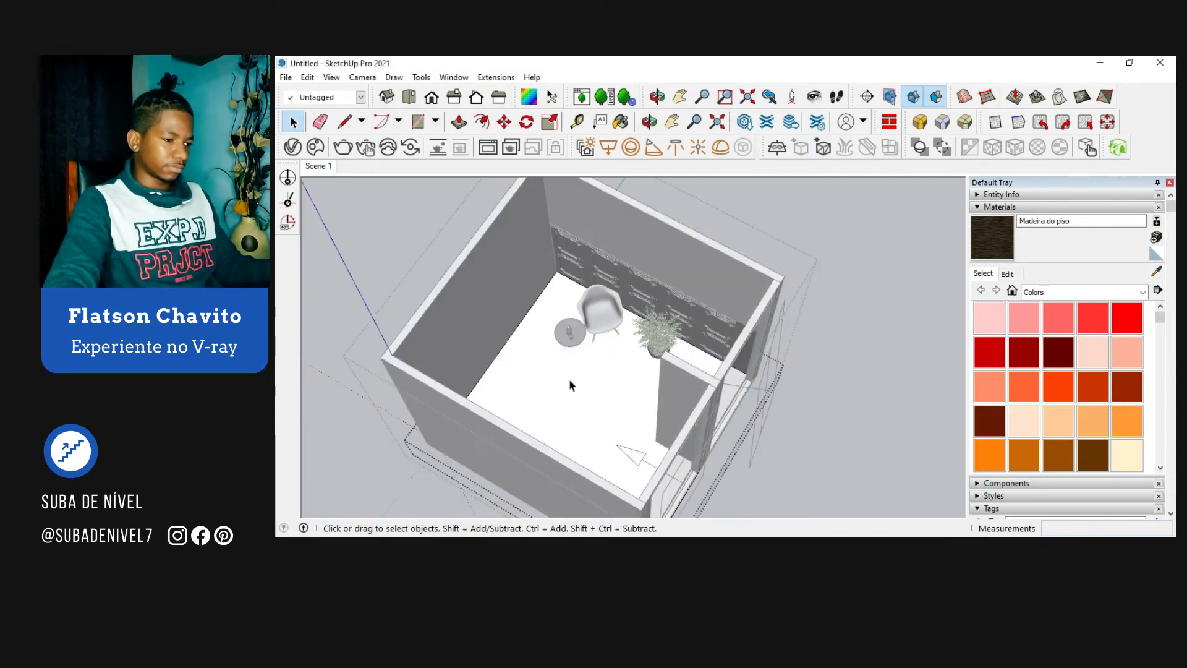
click(988, 246)
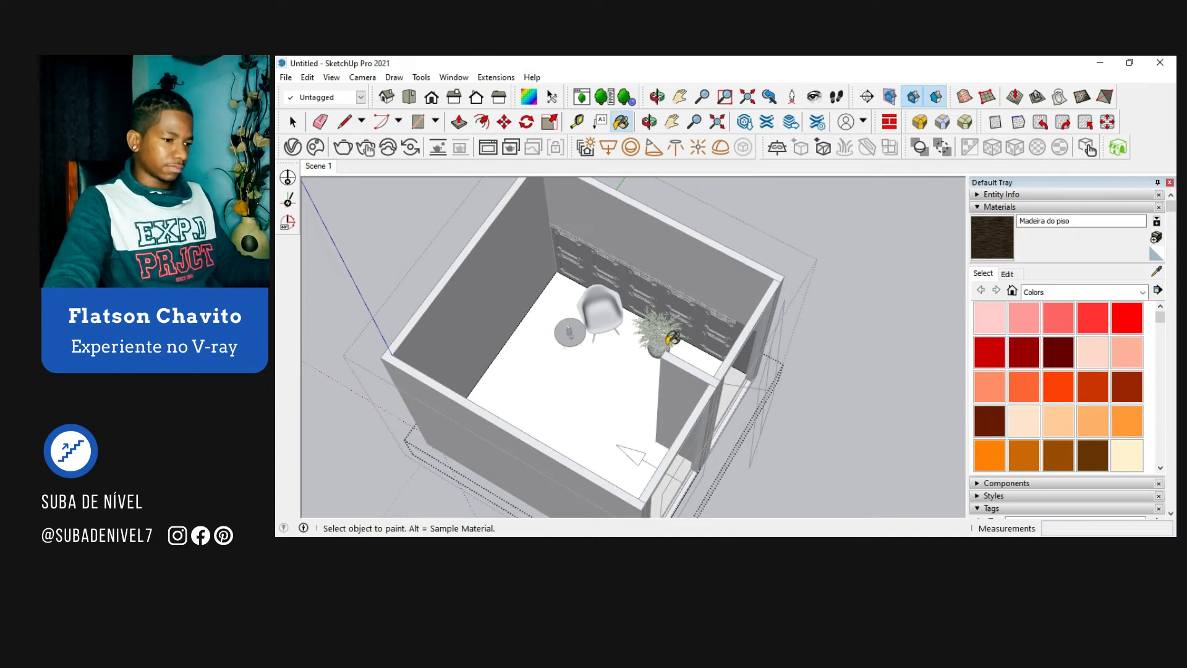
click(583, 382)
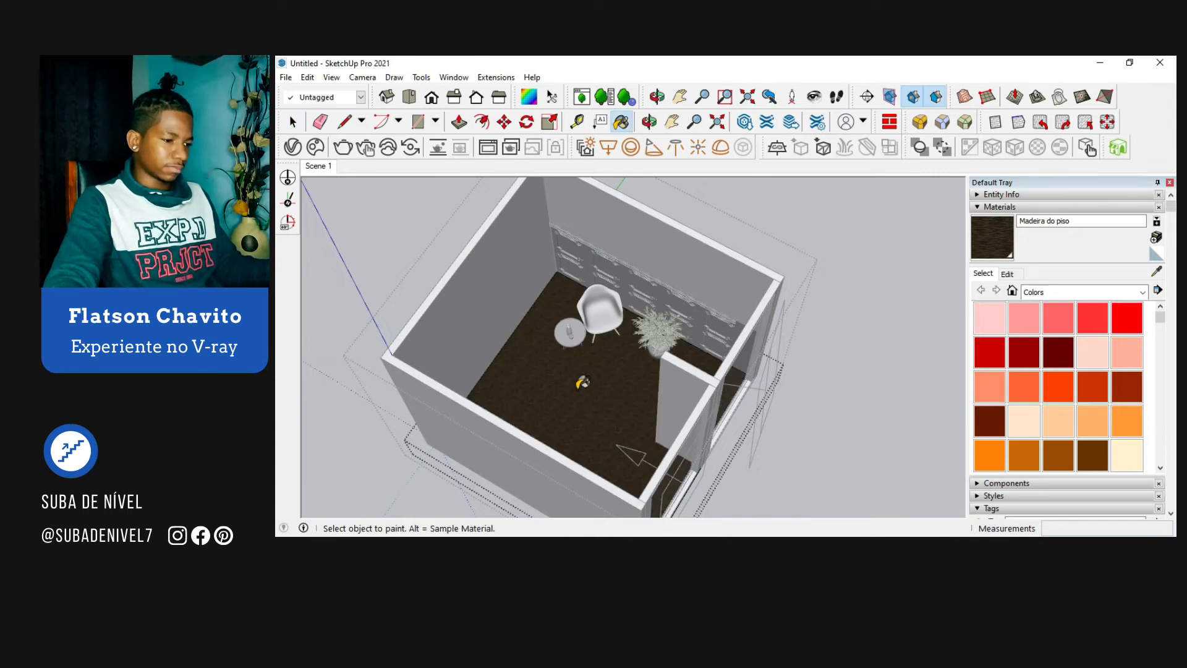
Step: Set the Madeira do piso texture size to 1,3 m and leave the group being edited
mouse_move(567, 376)
middle_down()
mouse_move(636, 403)
mouse_move(563, 423)
middle_up()
key(space)
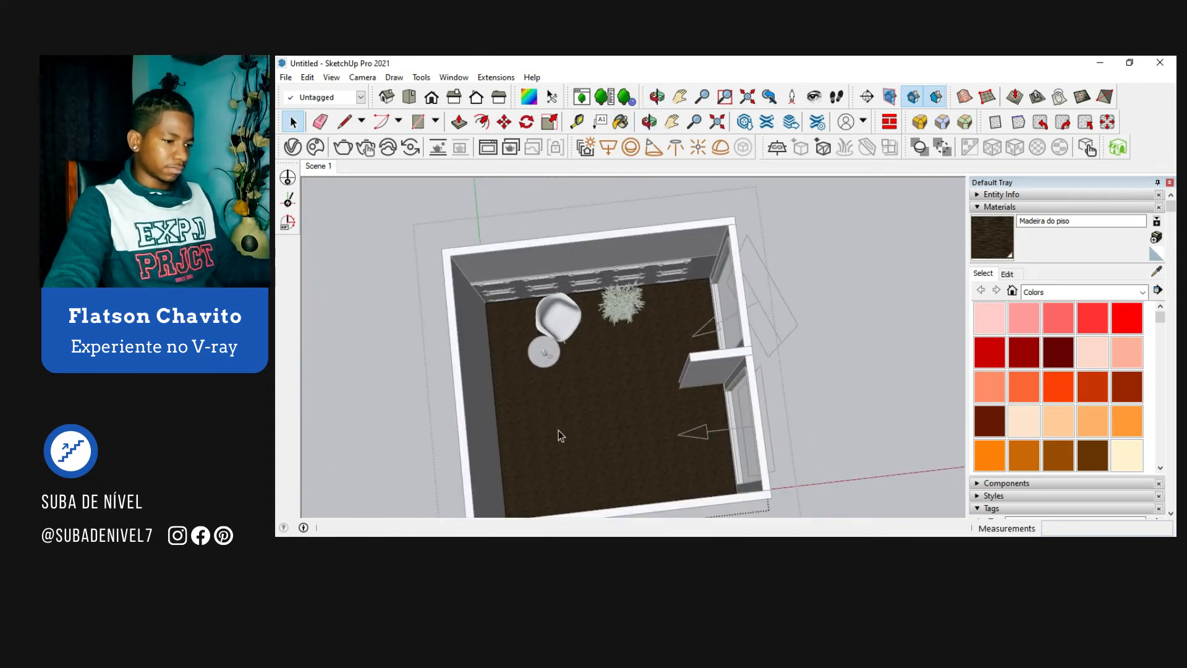
scroll(560, 439, up, 6)
scroll(566, 386, down, 5)
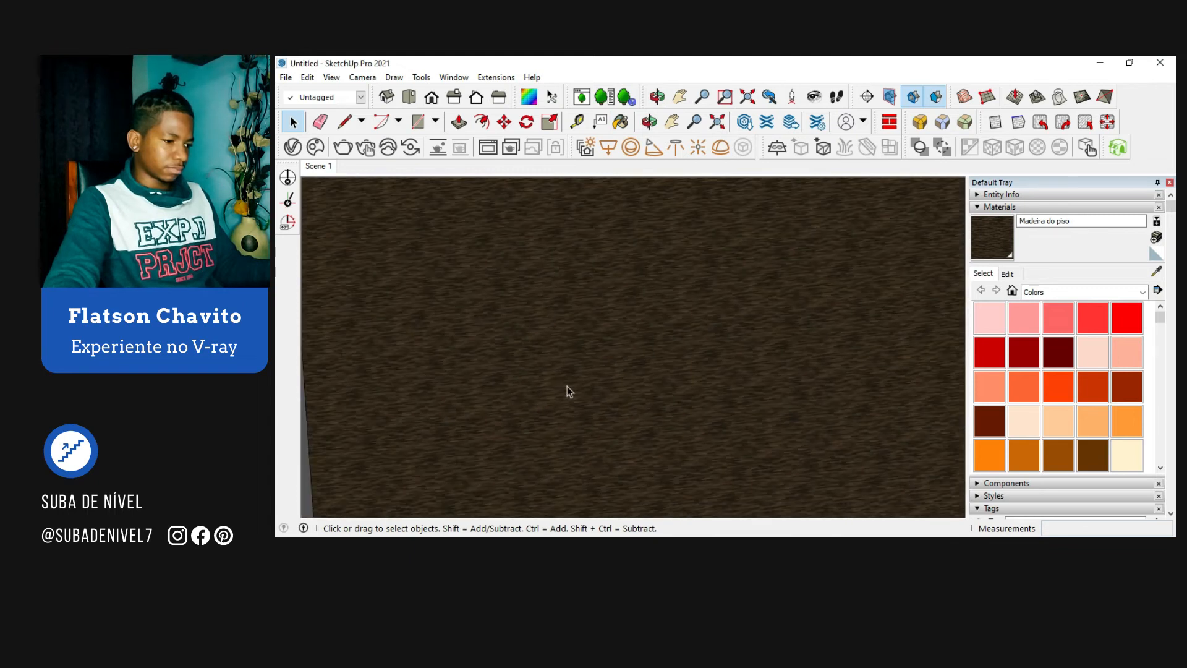
click(1008, 274)
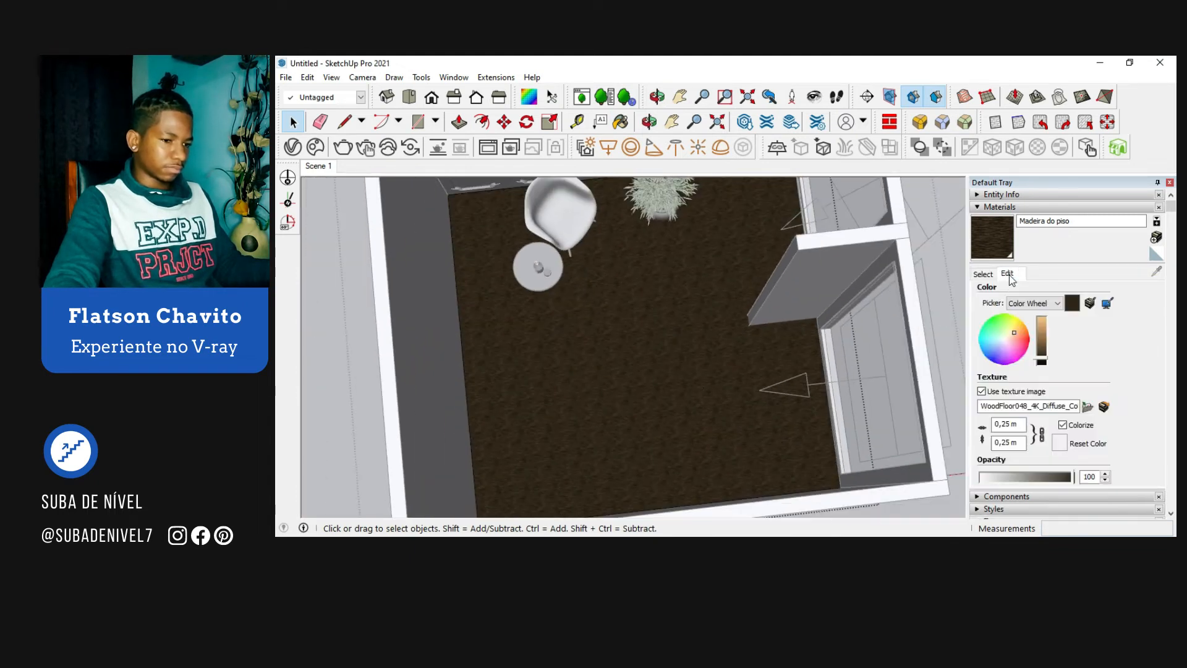
click(1010, 423)
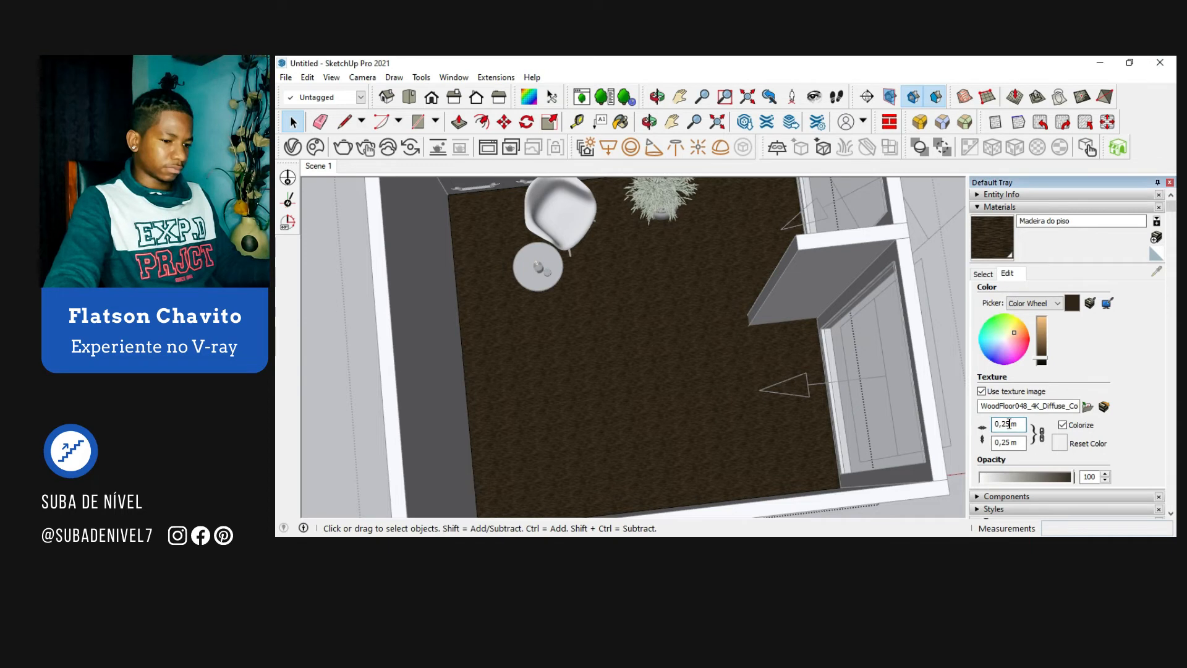
text(1,)
text(30)
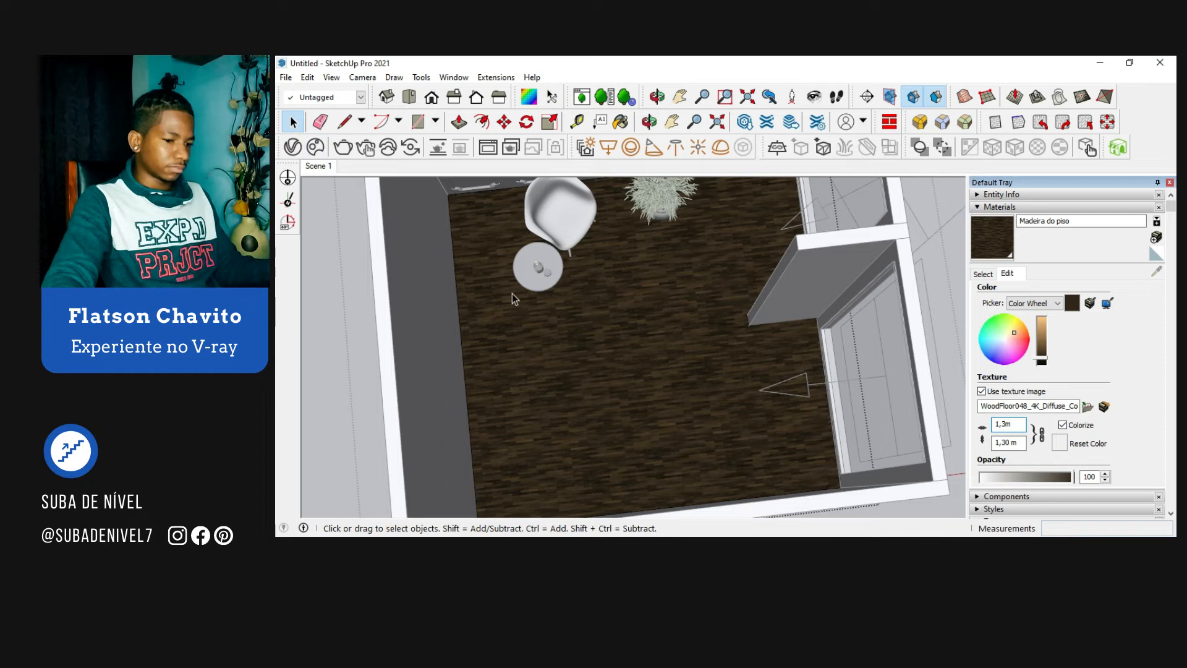
scroll(512, 293, down, 10)
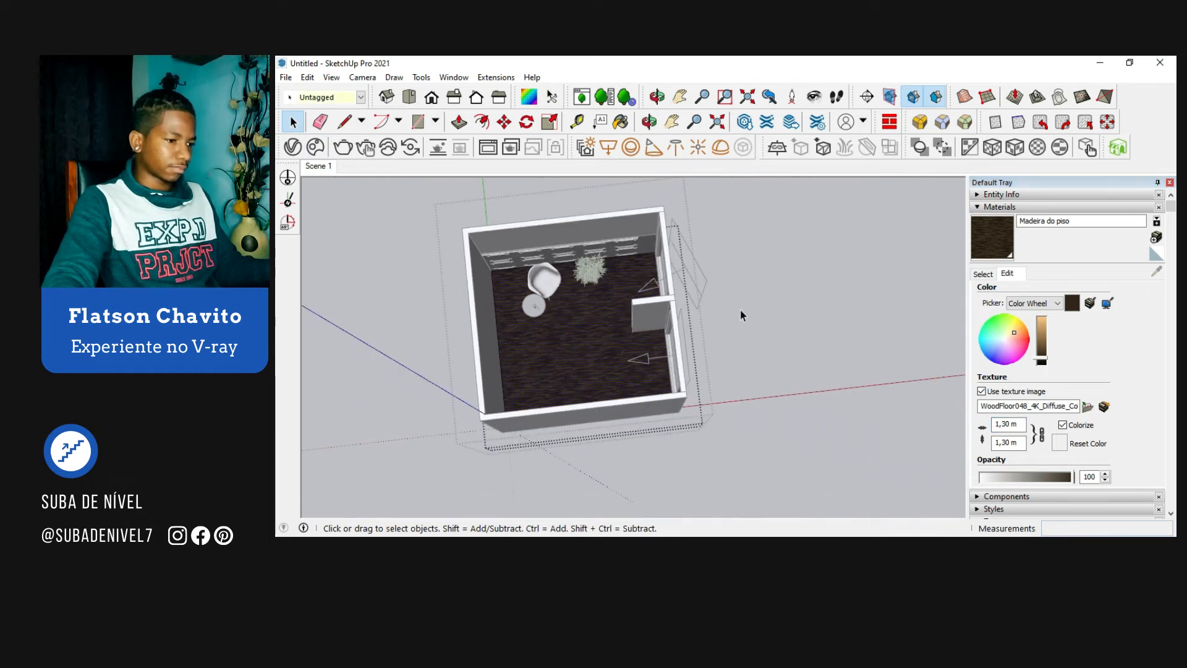
click(765, 308)
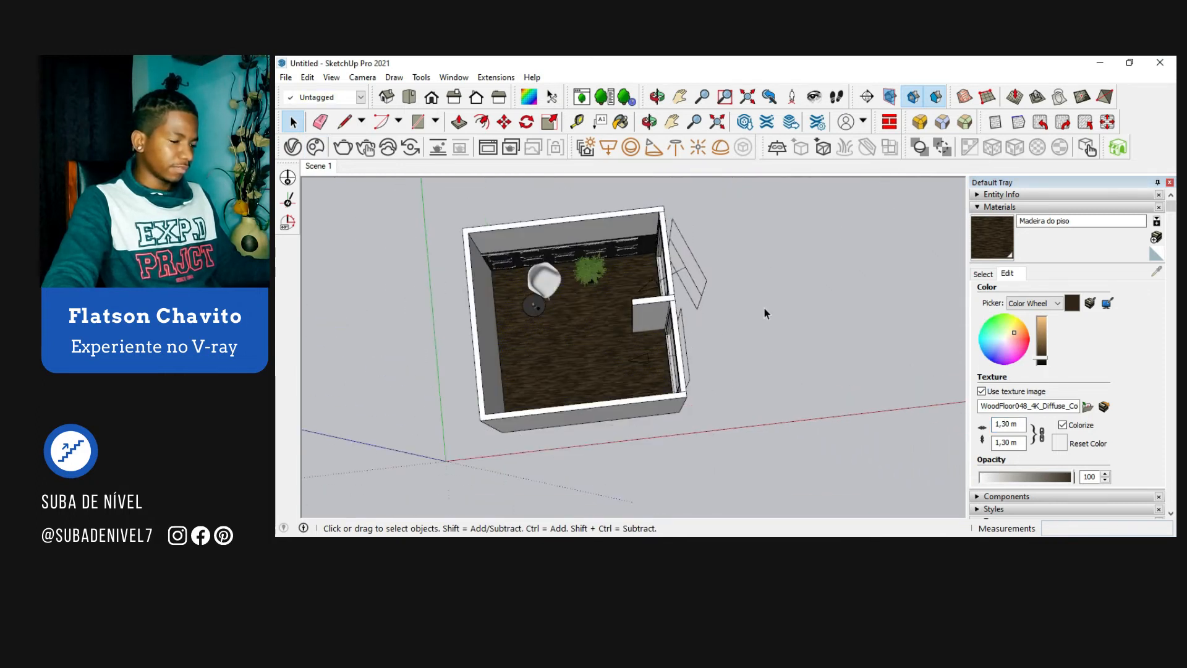
Step: Sample the black material from the paneling on the room's back wall
middle_drag(767, 375, 613, 298)
scroll(609, 270, up, 3)
scroll(609, 292, up, 3)
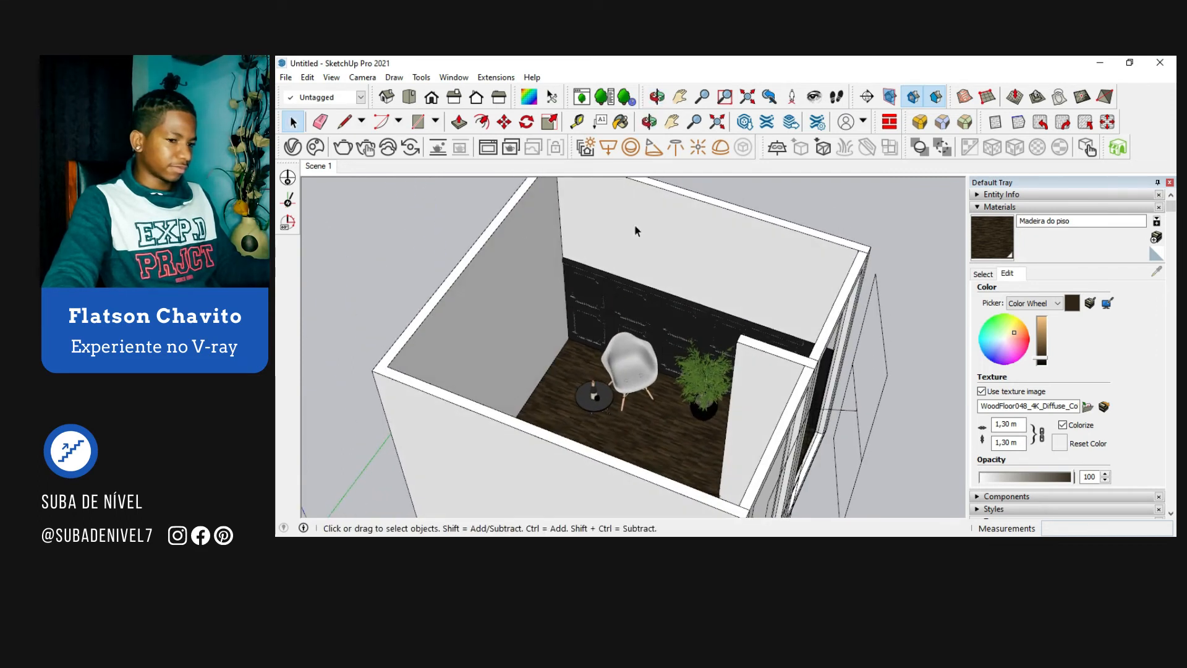
click(983, 276)
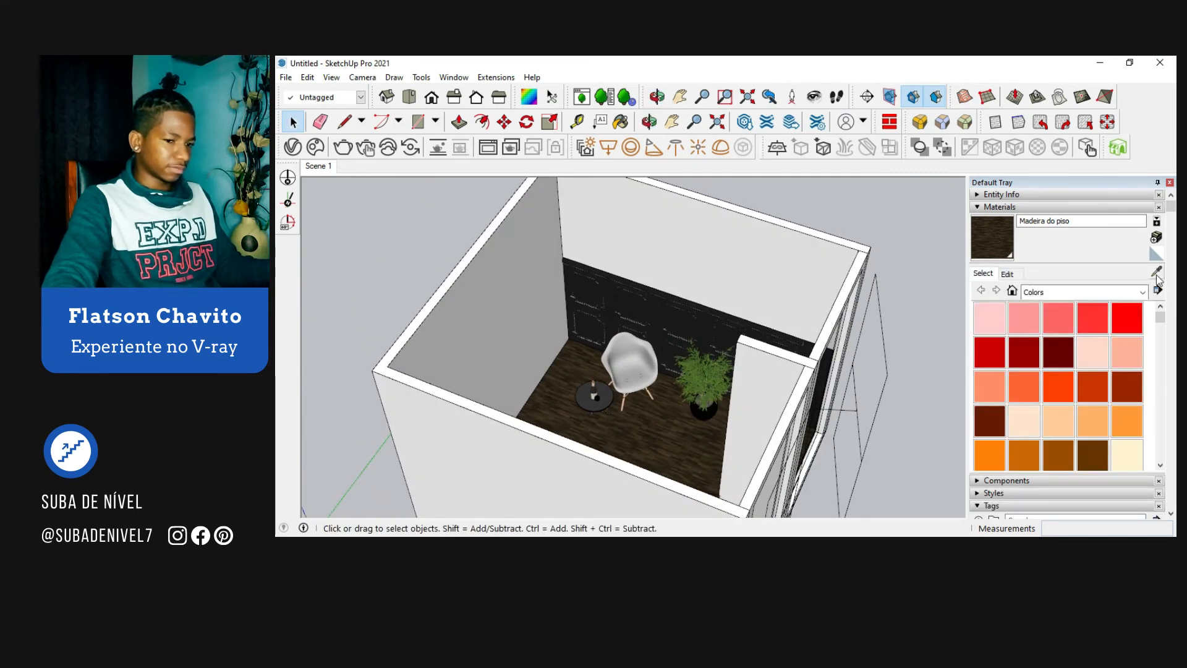
click(1156, 273)
click(657, 306)
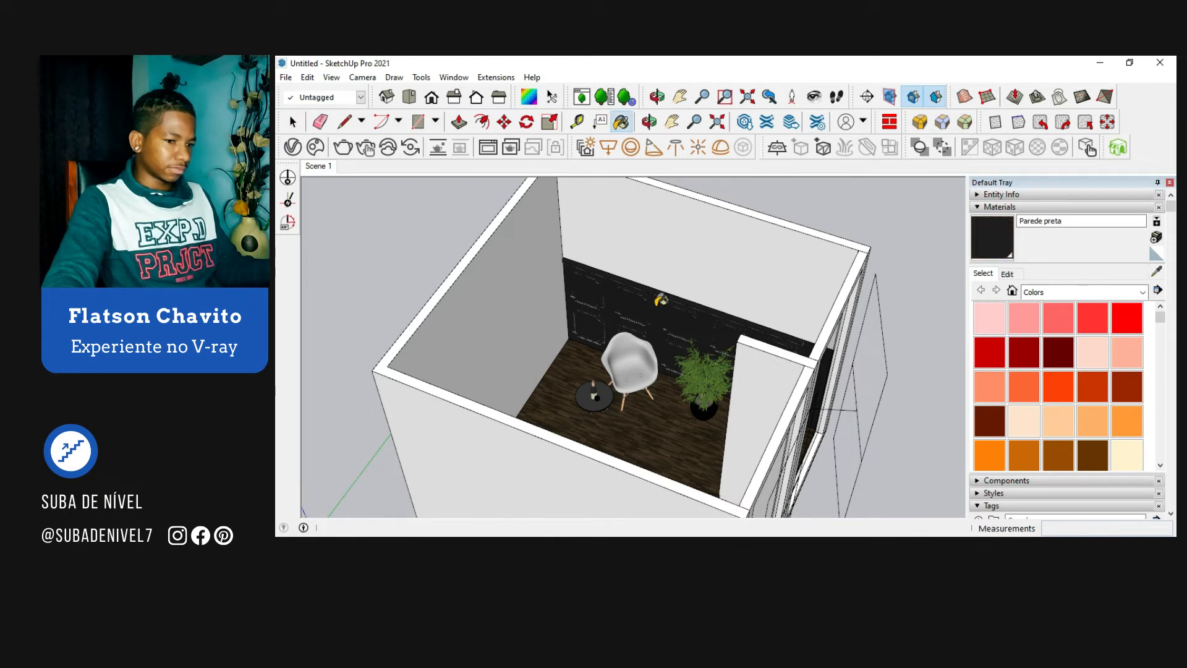
Step: Duplicate the Parede preta material in the V-Ray Asset Editor
click(293, 146)
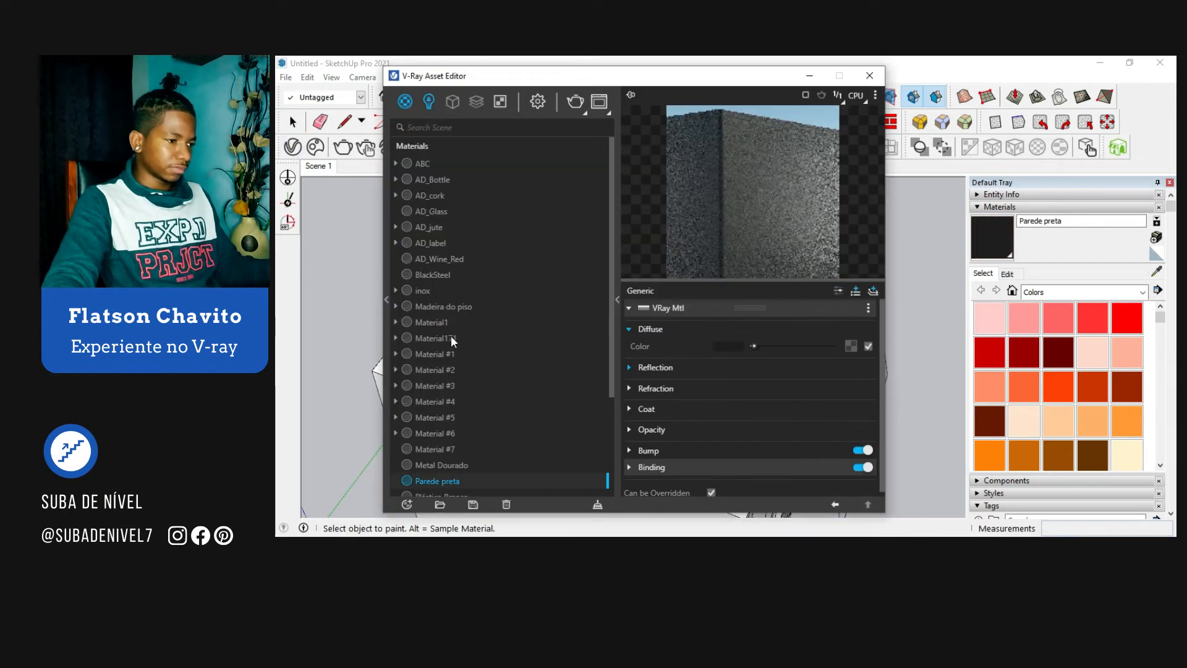
scroll(453, 459, down, 3)
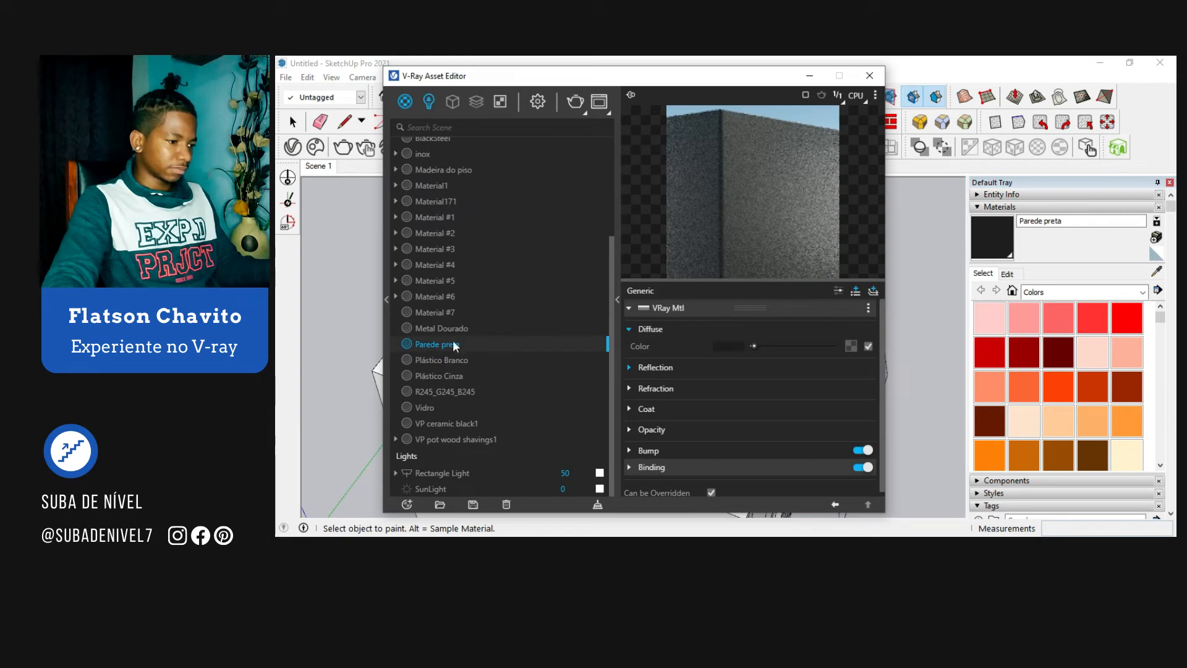
right_click(451, 349)
mouse_move(485, 240)
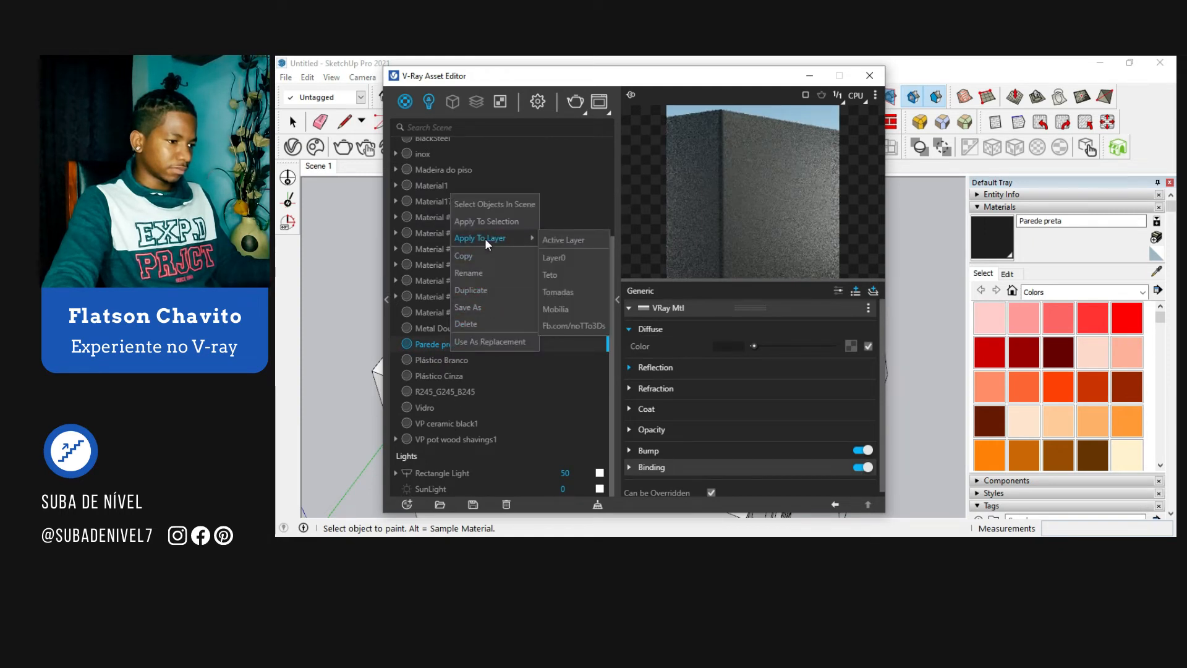
click(488, 291)
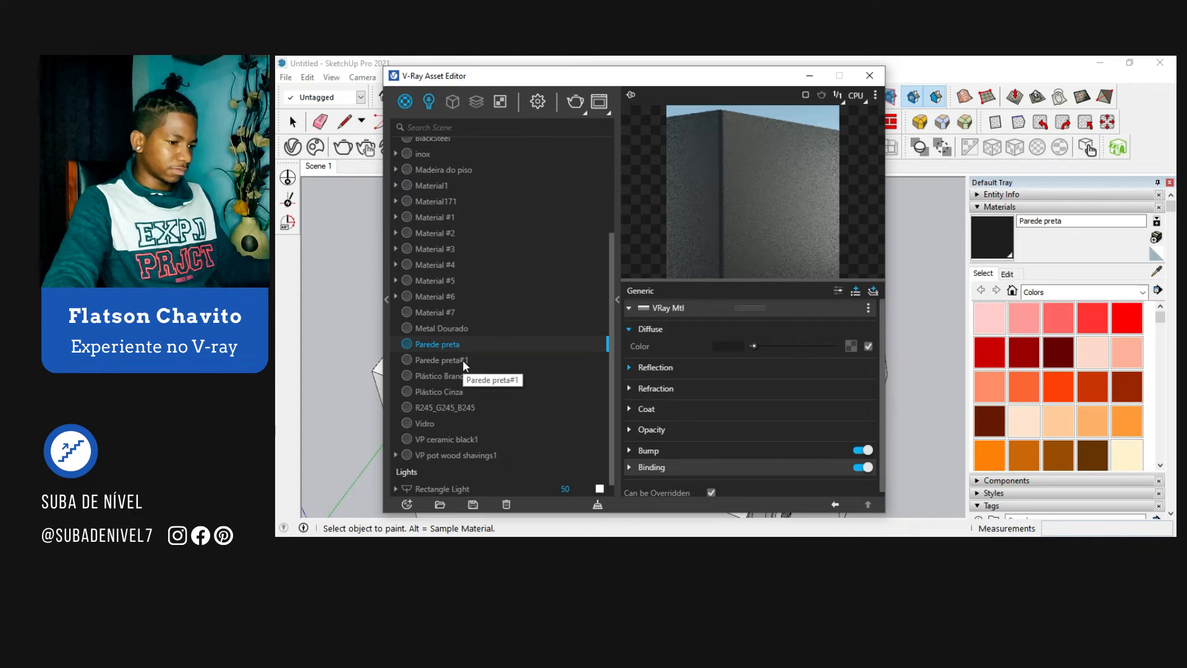
Step: Rename the duplicated wall material as Parede laranja
click(463, 360)
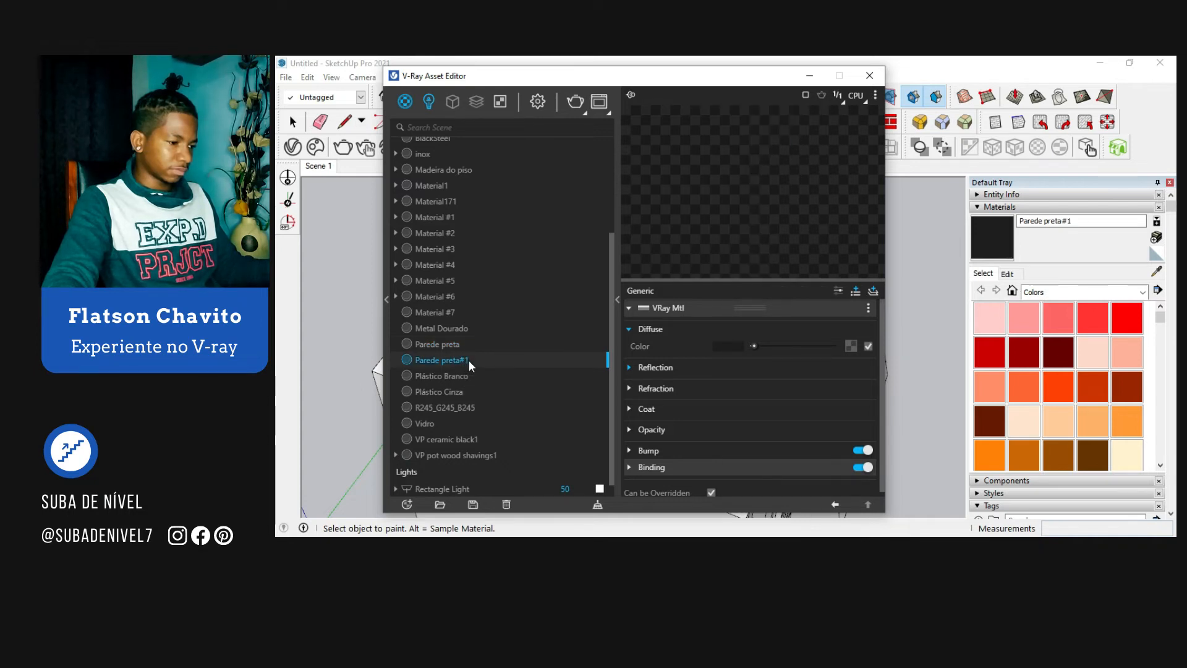
double_click(469, 360)
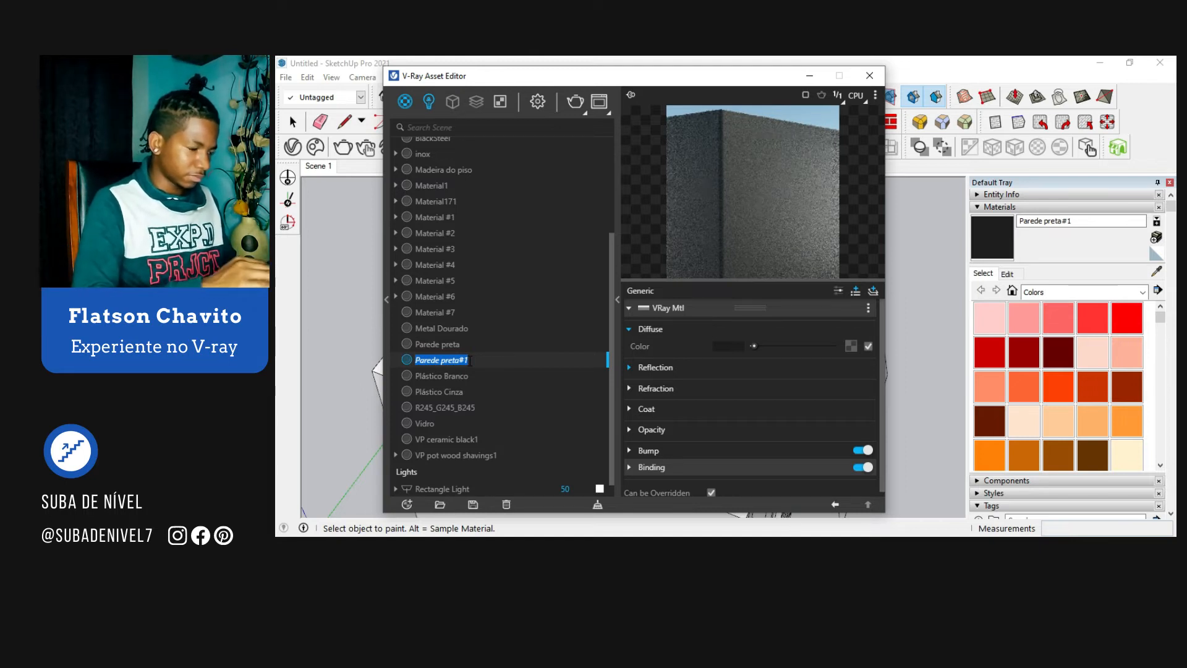
key(End)
key(BackSpace)
key(BackSpace)
key(BackSpace)
key(BackSpace)
key(BackSpace)
key(BackSpace)
key(BackSpace)
text(lar)
key(Escape)
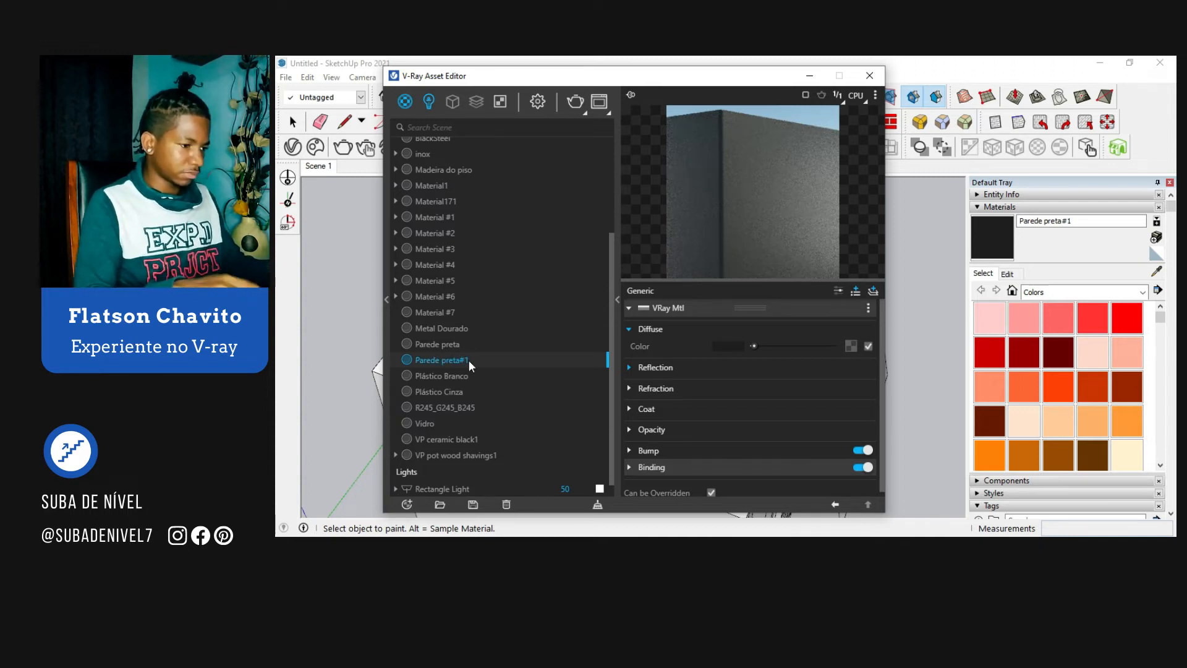
Step: Set the Parede laranja diffuse color to a dark orange (R 0,589, G 0,42, B 0,052) and close the V-Ray Asset Editor
click(730, 346)
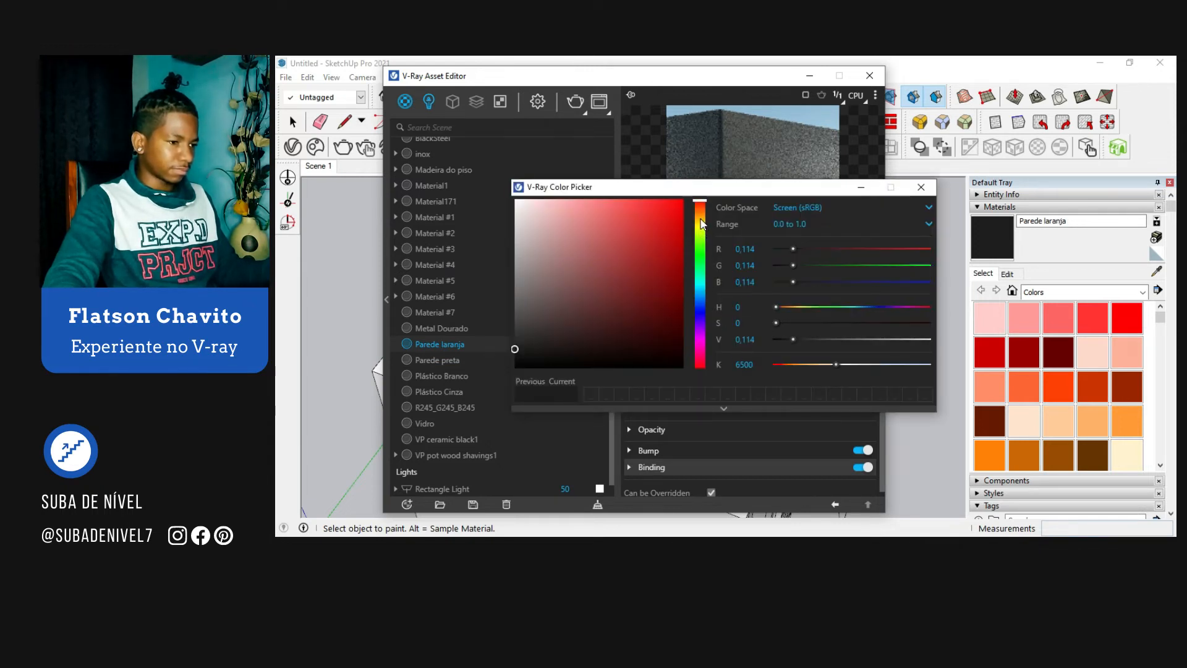
click(701, 220)
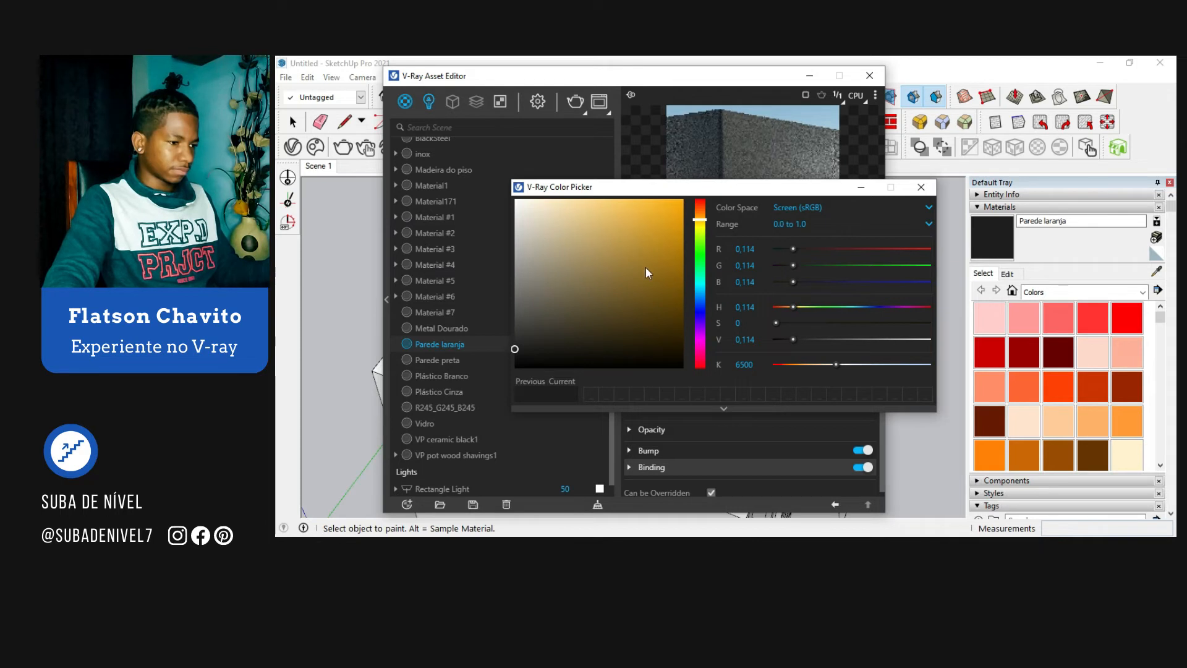
click(665, 290)
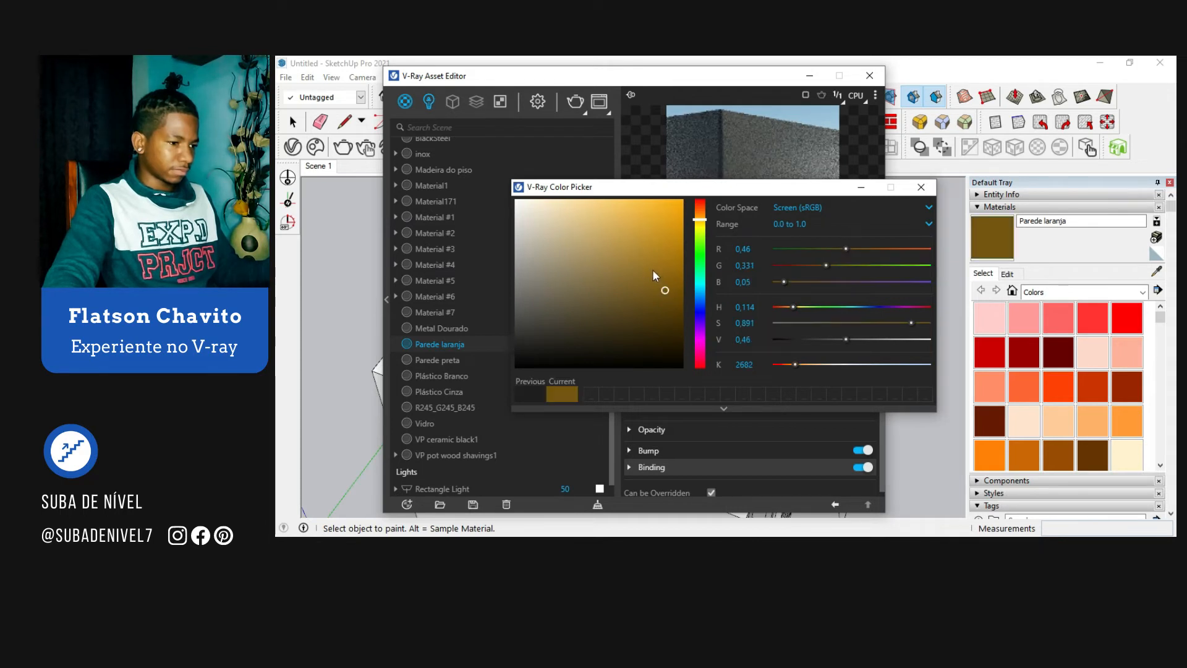
click(669, 268)
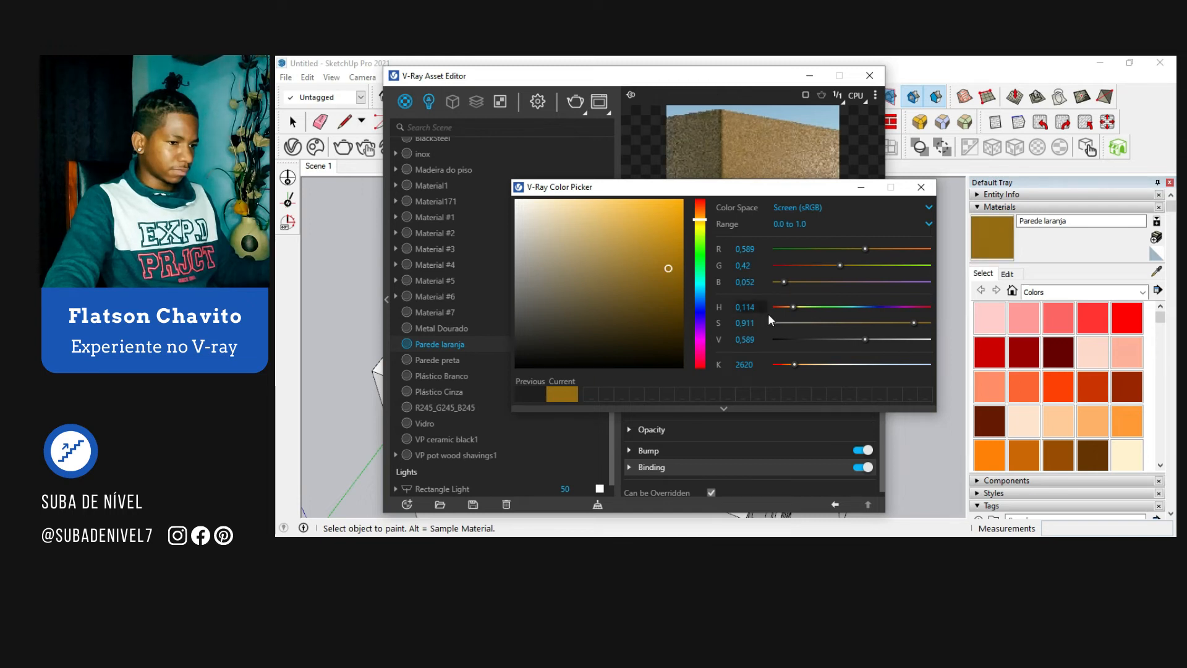
click(922, 188)
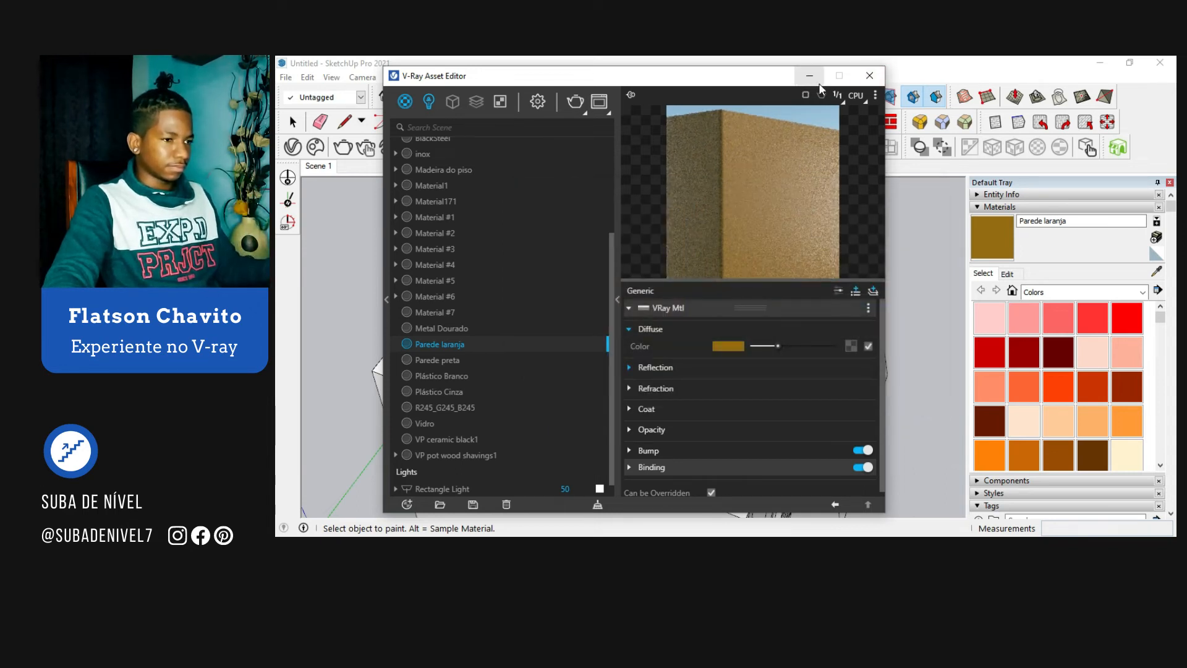
click(862, 77)
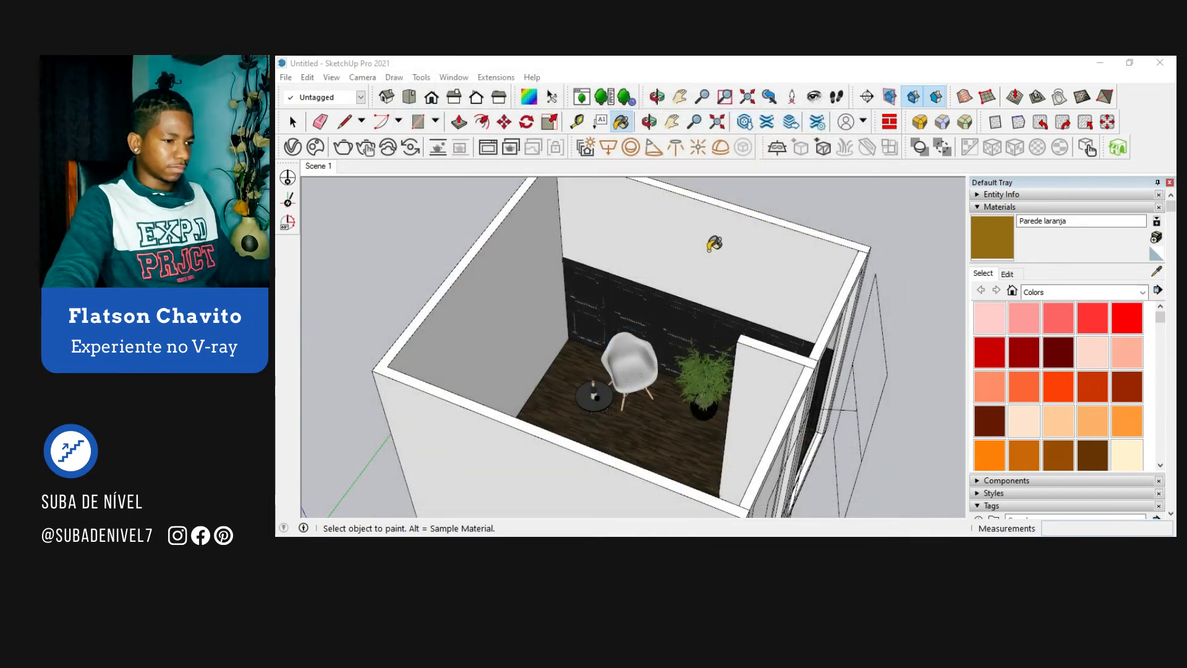
Step: Open the room's group for editing and paint the back wall above the paneling with Parede laranja
key(space)
double_click(650, 233)
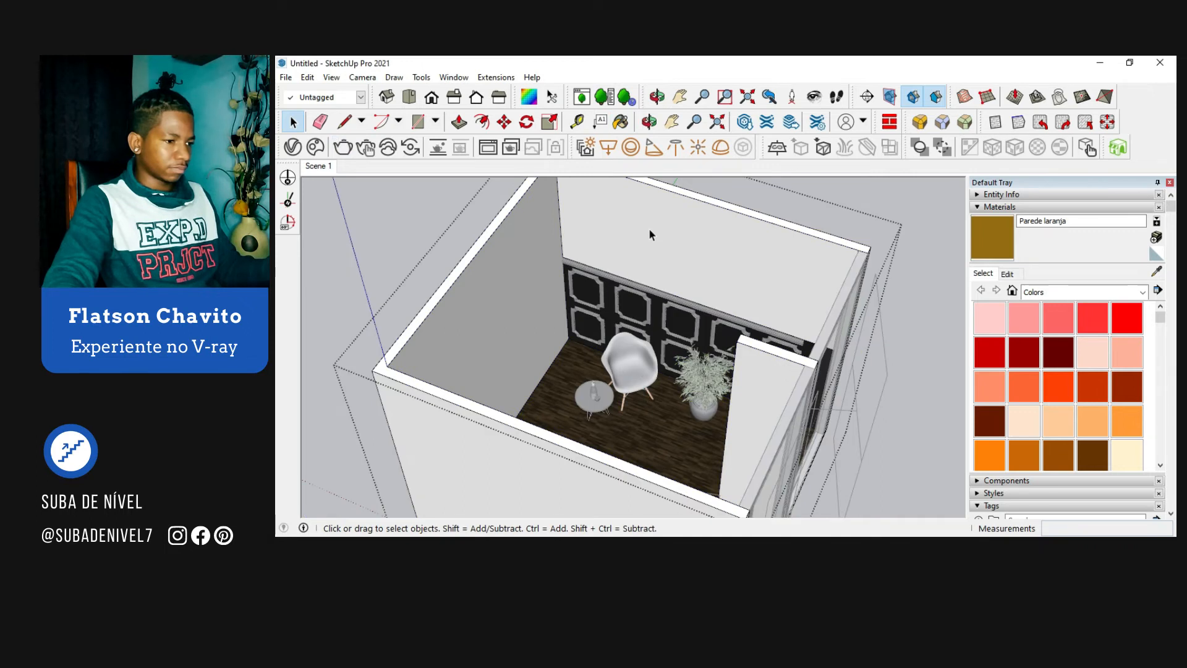
key(b)
click(763, 262)
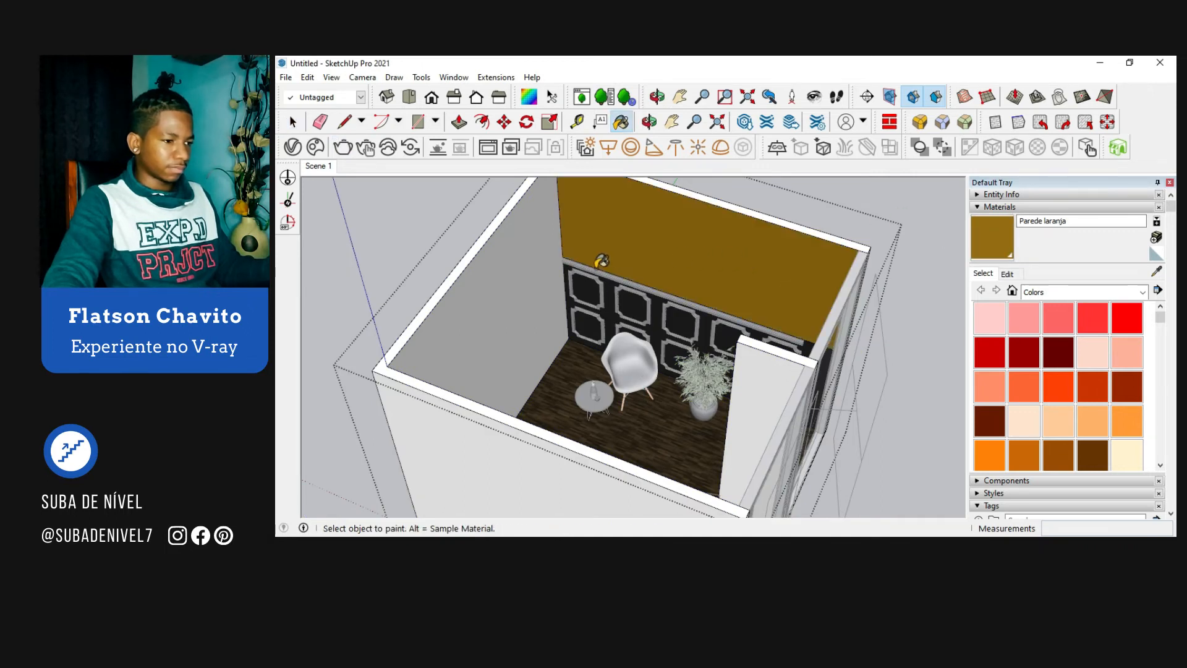
Step: Extend the free end of the short partition wall by 0,35 m with Push/Pull and leave the group
key(space)
middle_drag(597, 262, 506, 252)
click(448, 209)
middle_drag(448, 209, 740, 345)
scroll(648, 377, up, 2)
double_click(703, 355)
key(p)
click(691, 327)
middle_drag(677, 331, 646, 354)
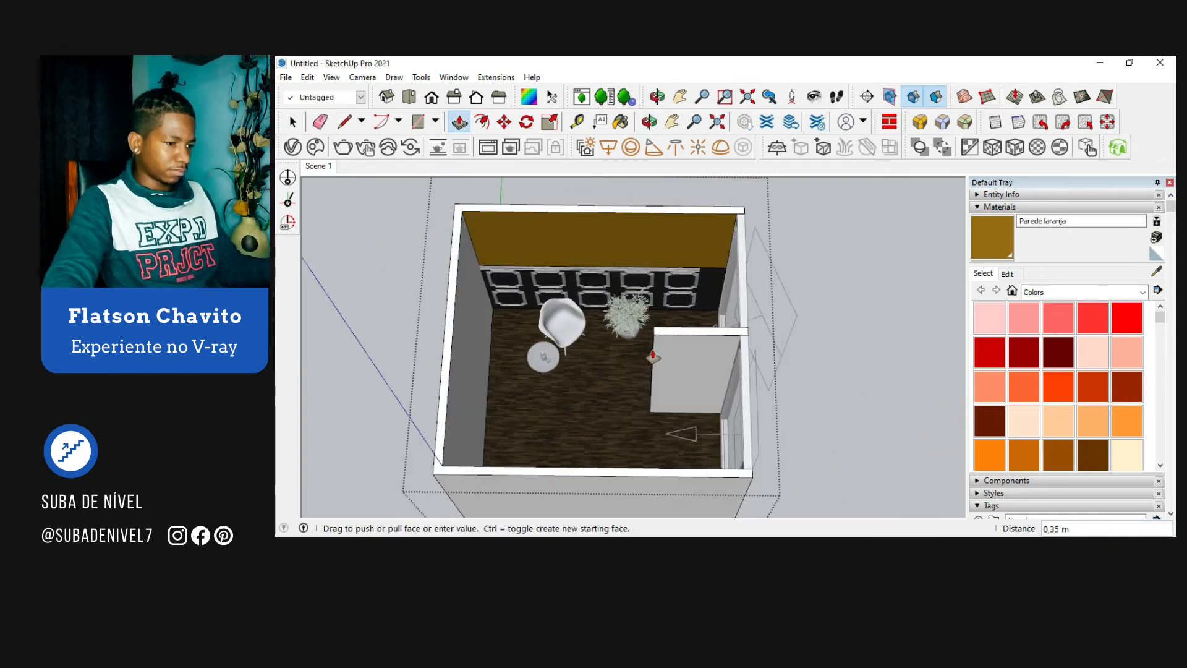
click(654, 357)
key(space)
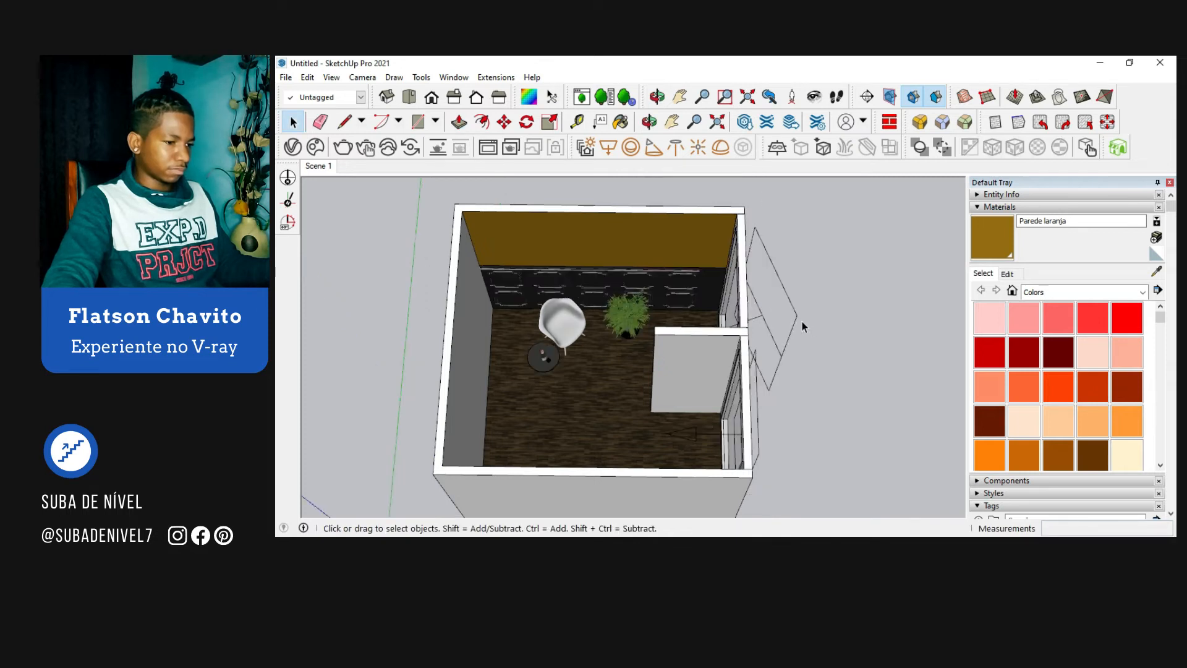
Step: Position the camera on the floor inside the room facing the back wall and switch to two-point perspective
scroll(844, 373, down, 3)
middle_drag(844, 373, 790, 406)
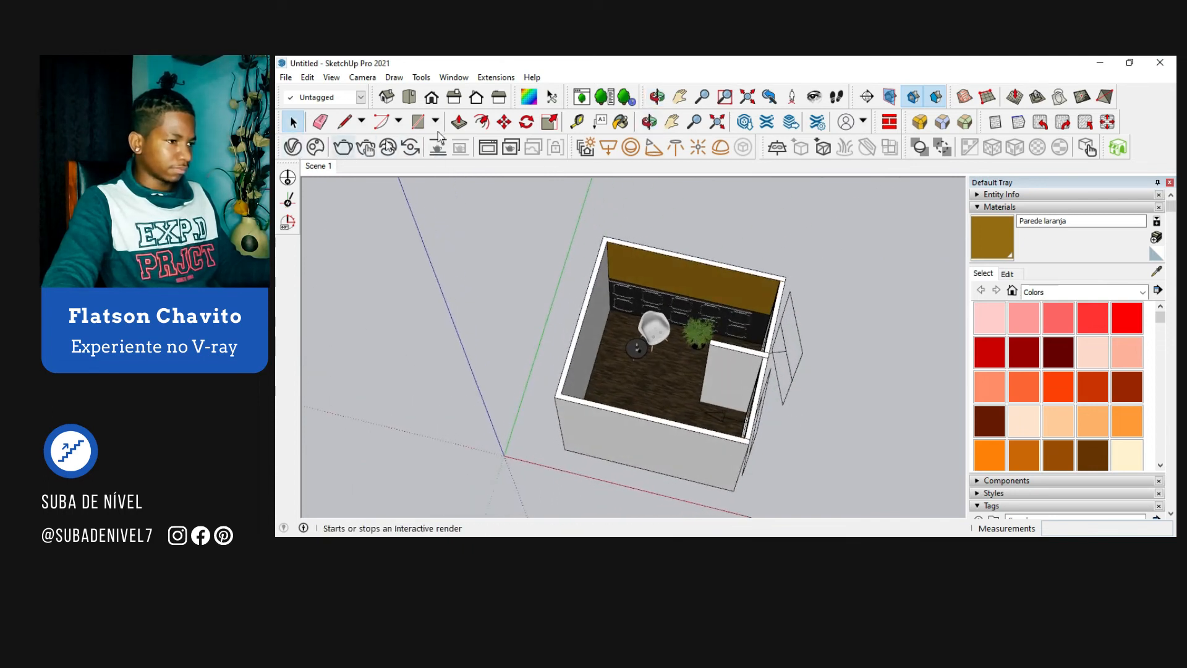
click(793, 97)
click(675, 279)
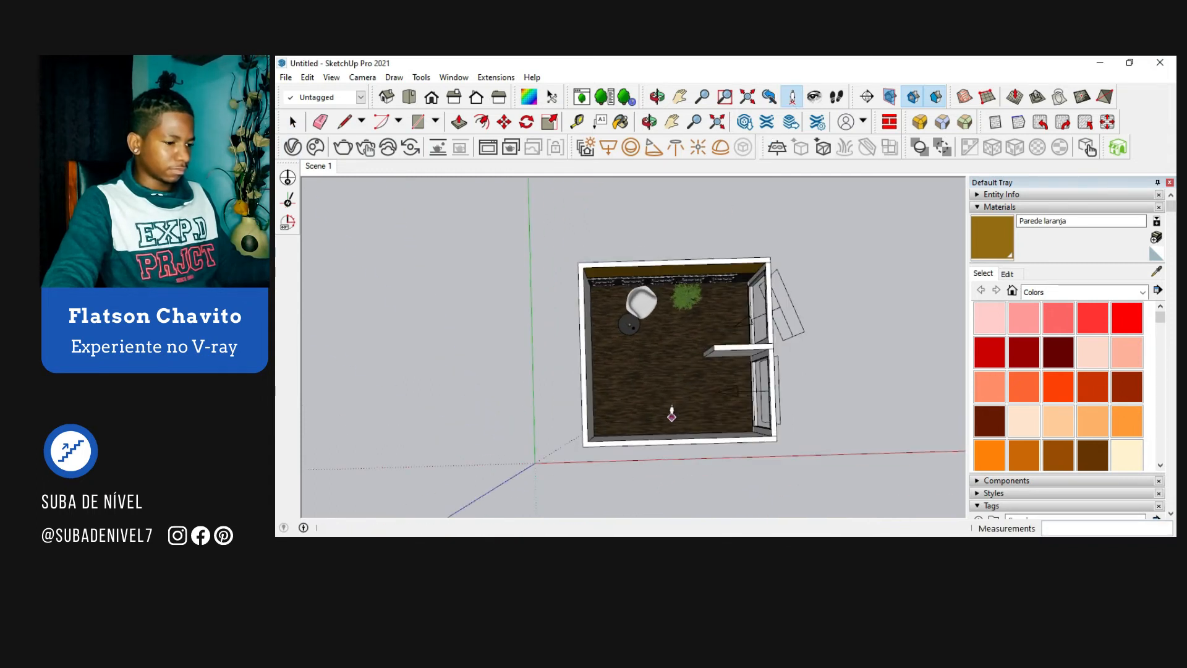
click(670, 421)
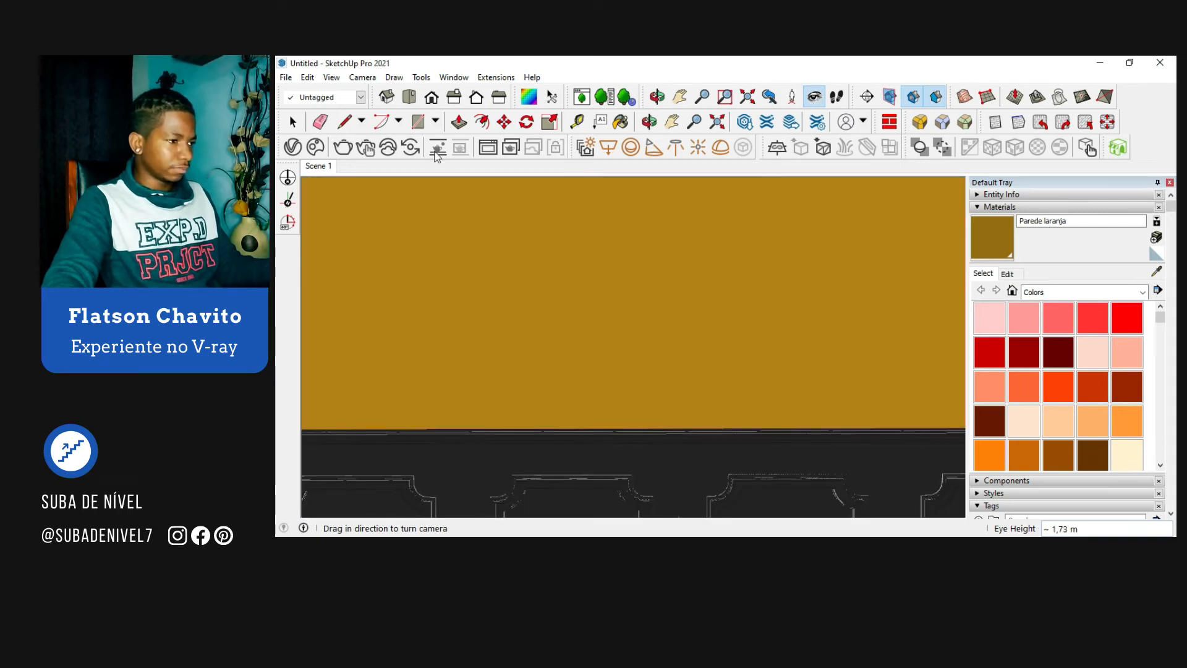
click(363, 78)
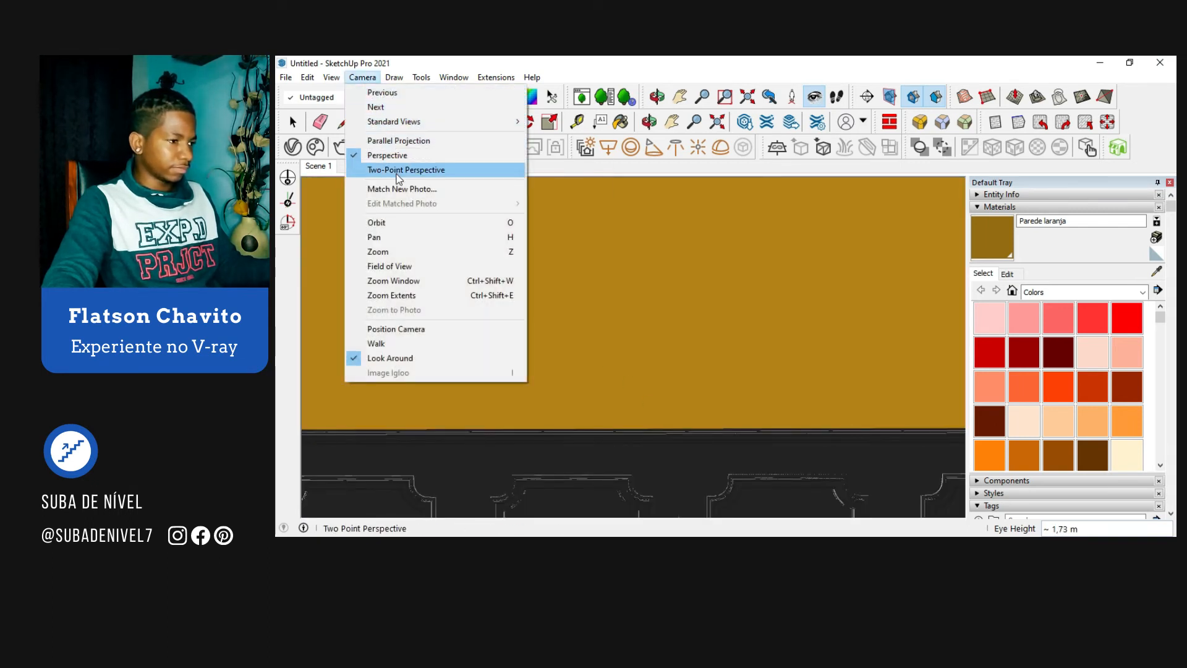
click(399, 171)
Step: Turn the camera towards the chair and plant and set its field of view to 35 degrees
drag(594, 424, 589, 192)
drag(663, 417, 694, 303)
click(706, 100)
text(35)
key(Return)
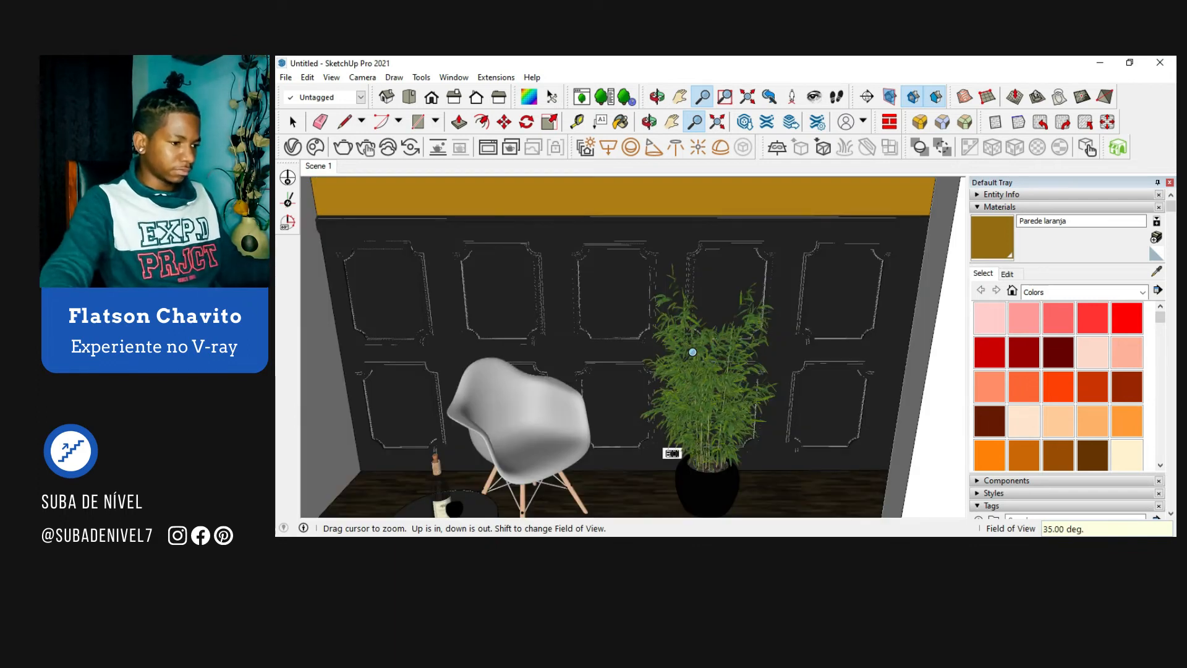
middle_drag(606, 278, 607, 205)
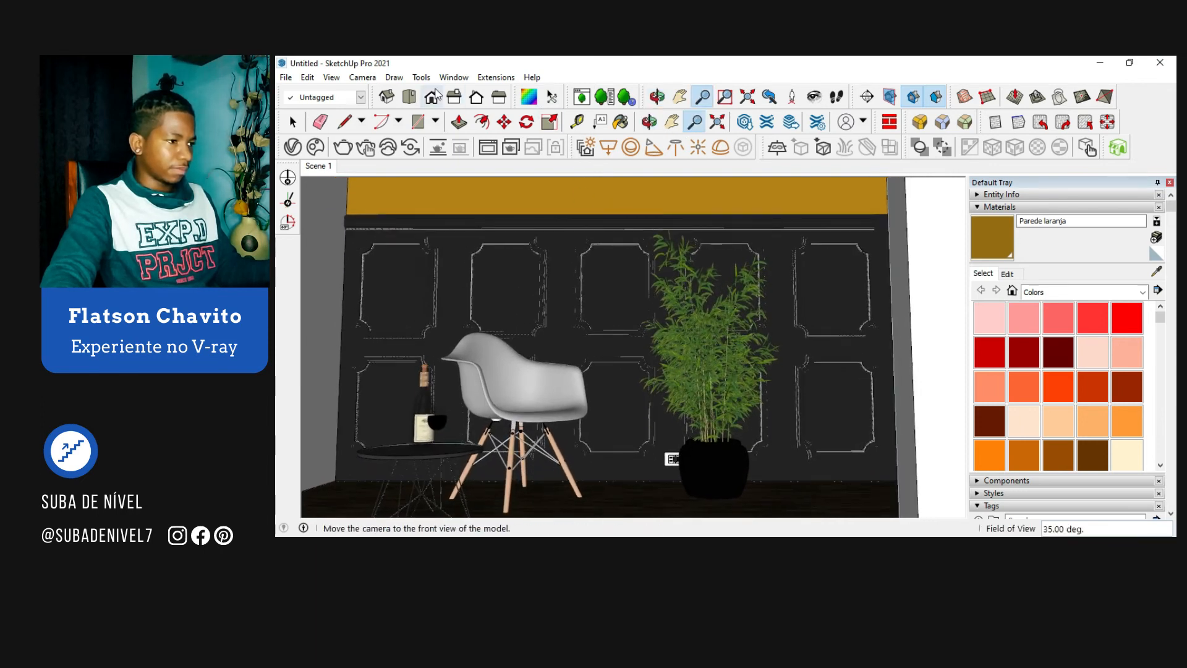
Step: Switch the camera to two-point perspective and pan to show a strip of the orange wall above the paneling
click(362, 77)
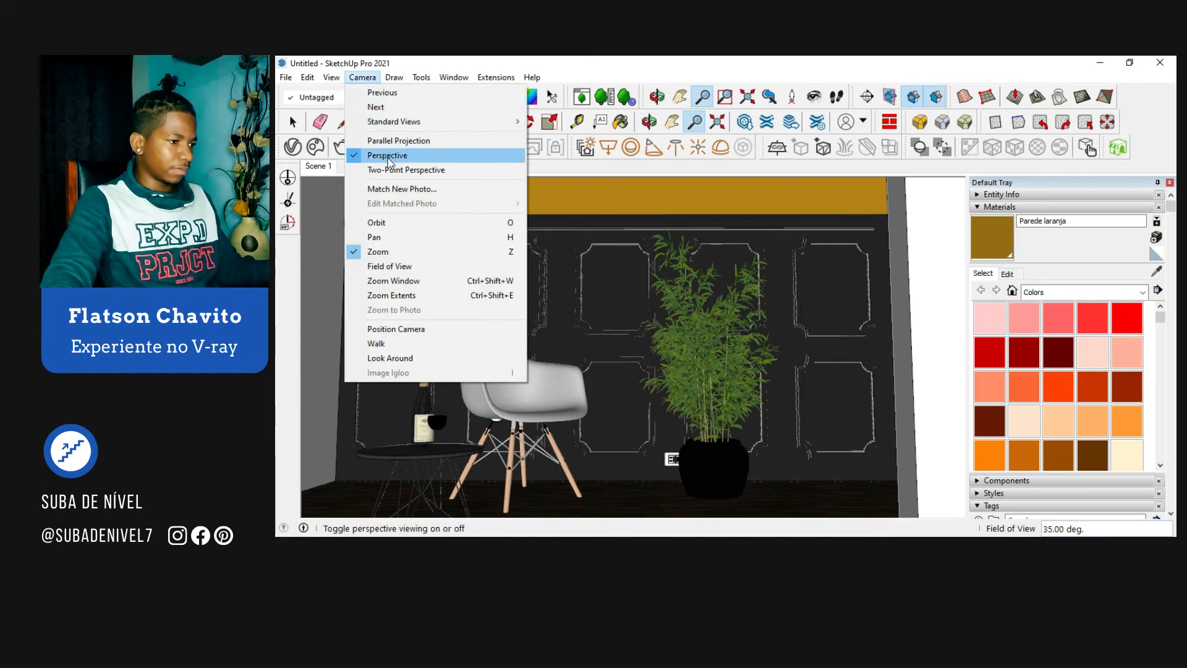
click(396, 170)
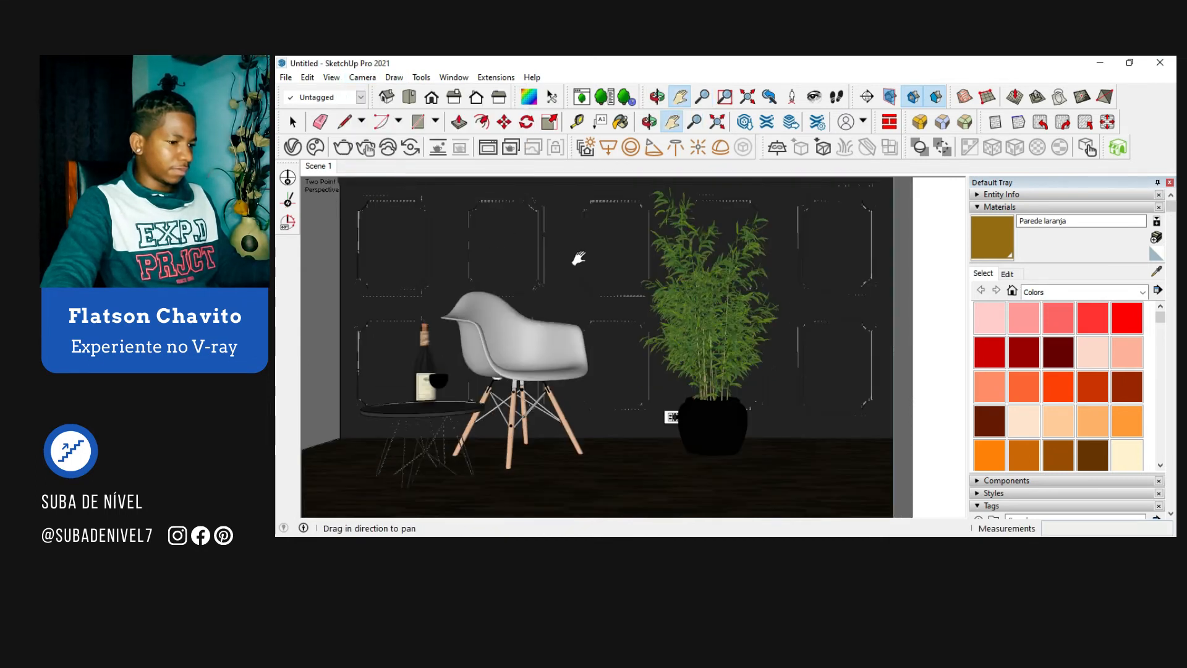
drag(609, 261, 599, 291)
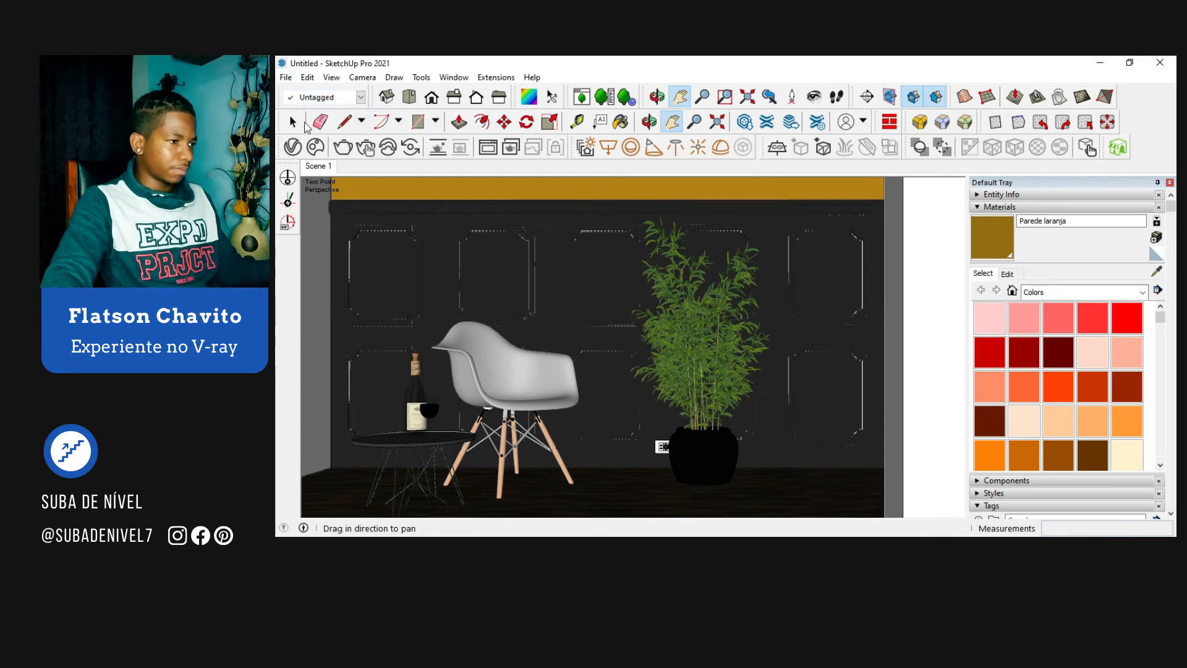
Step: Enable Safe Frame in the V-Ray render output, set the aspect ratio to 4:3 - Picture and close the Asset Editor
click(293, 147)
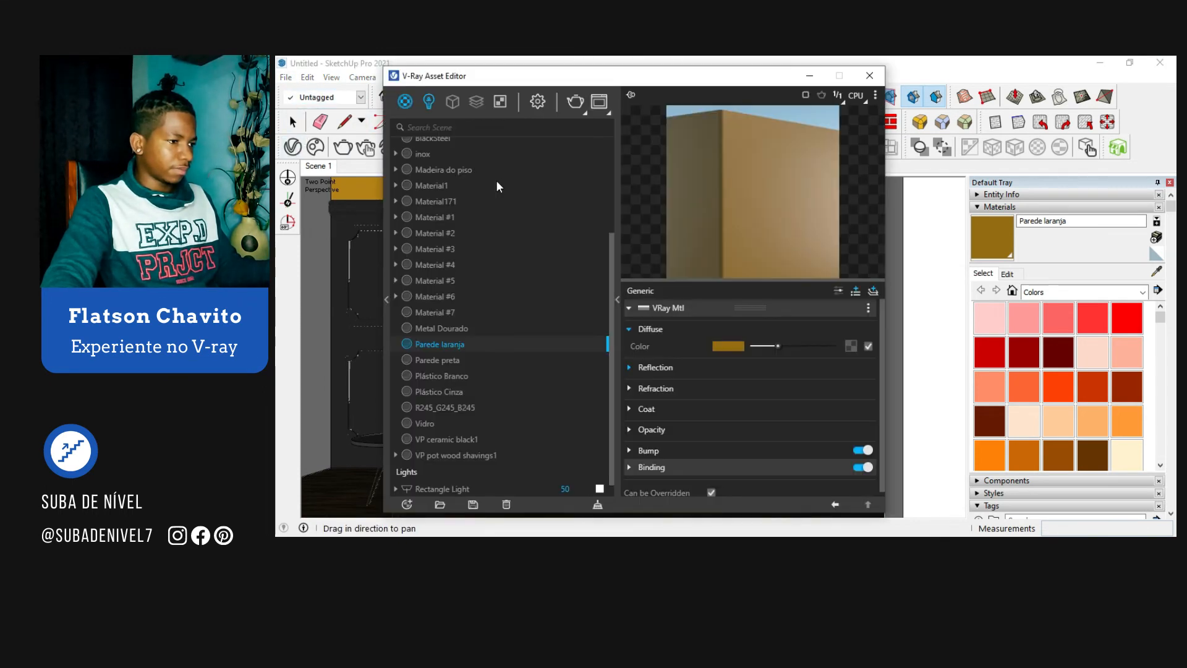
click(534, 104)
click(597, 187)
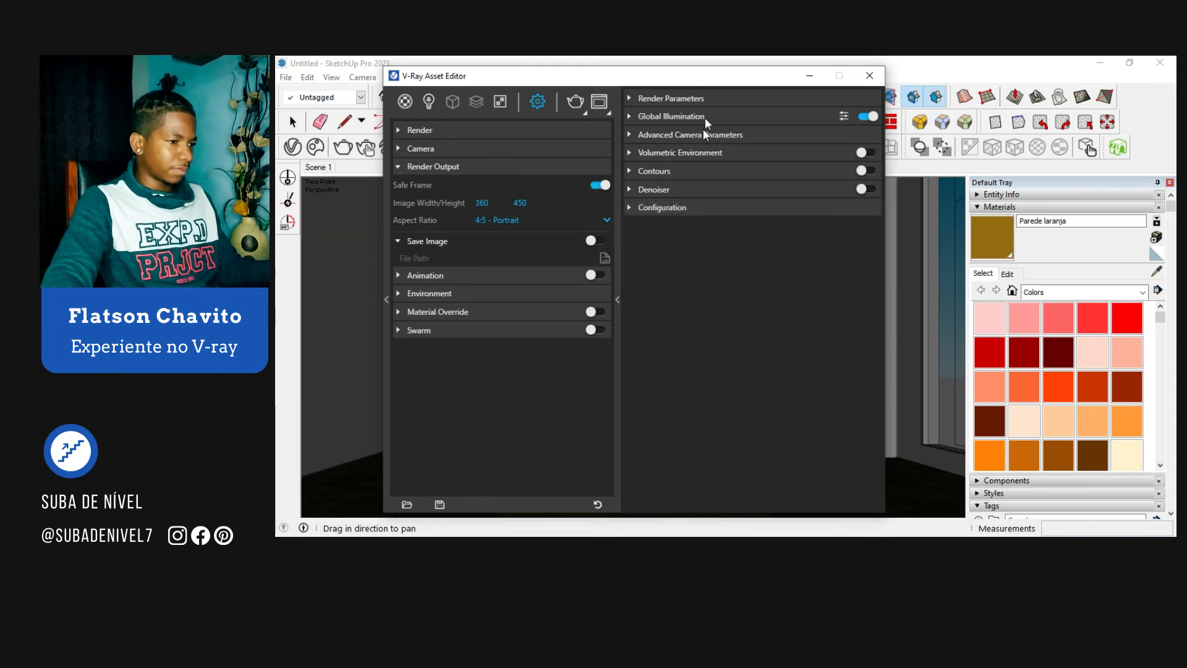
mouse_move(671, 76)
mouse_down()
mouse_move(736, 346)
mouse_move(727, 535)
mouse_move(717, 71)
mouse_up()
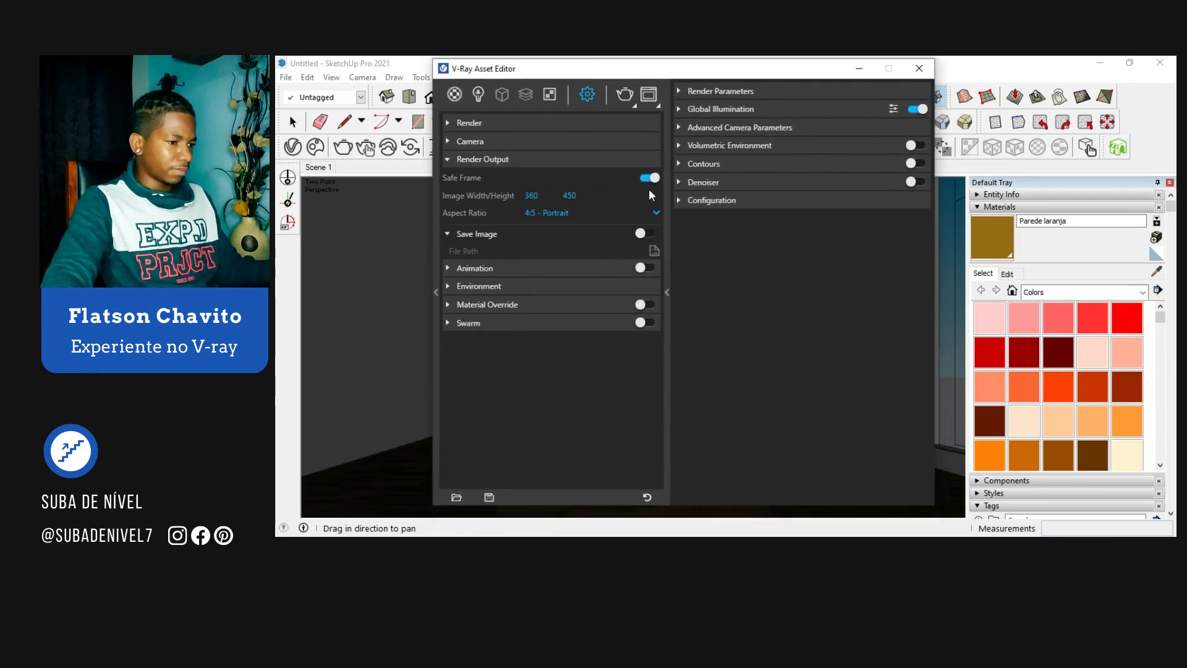
click(648, 211)
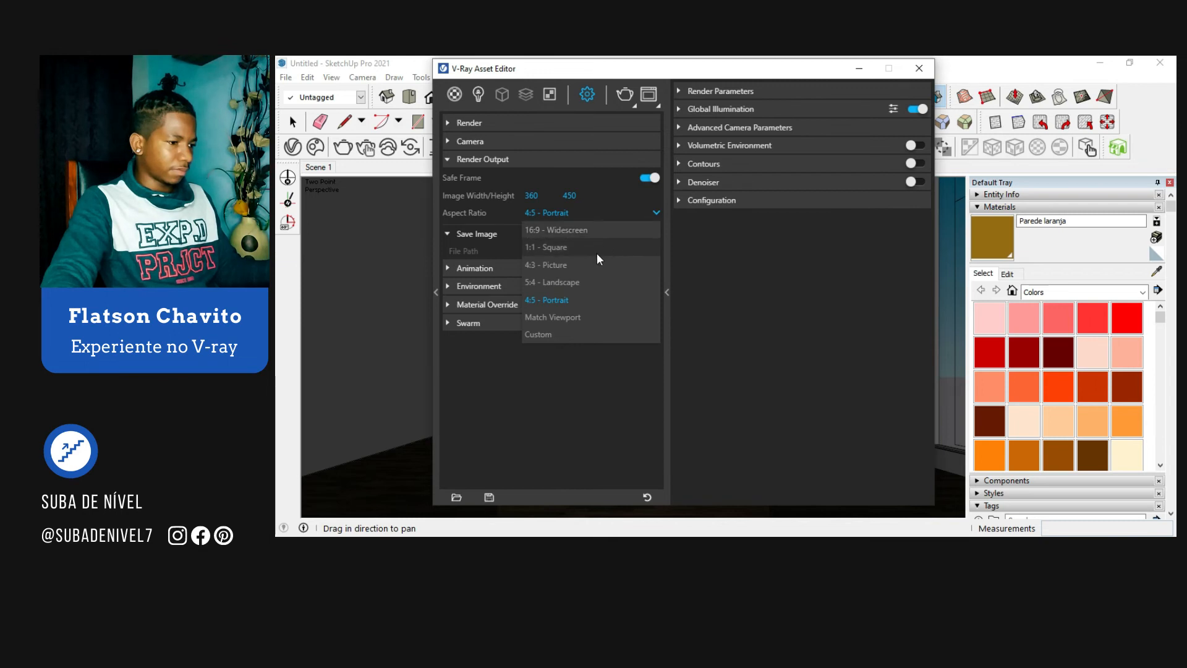
click(585, 265)
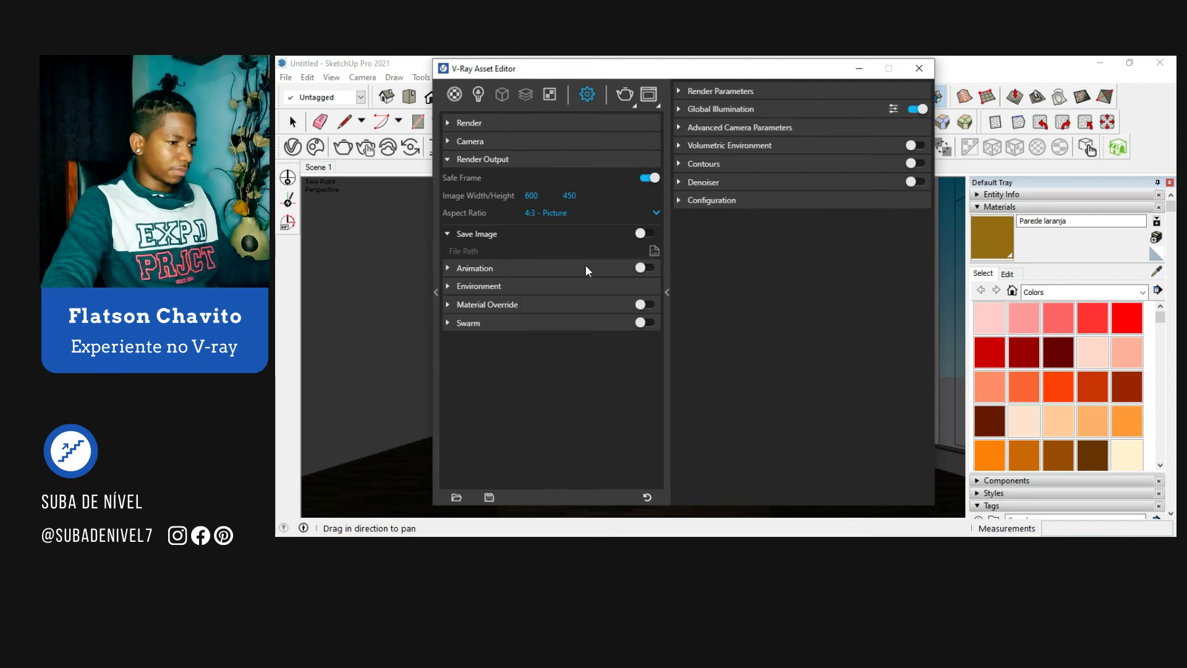
click(920, 68)
Step: Frame the chair, side table and plant closer within the safe frame, keeping the two-point perspective
drag(716, 301, 701, 302)
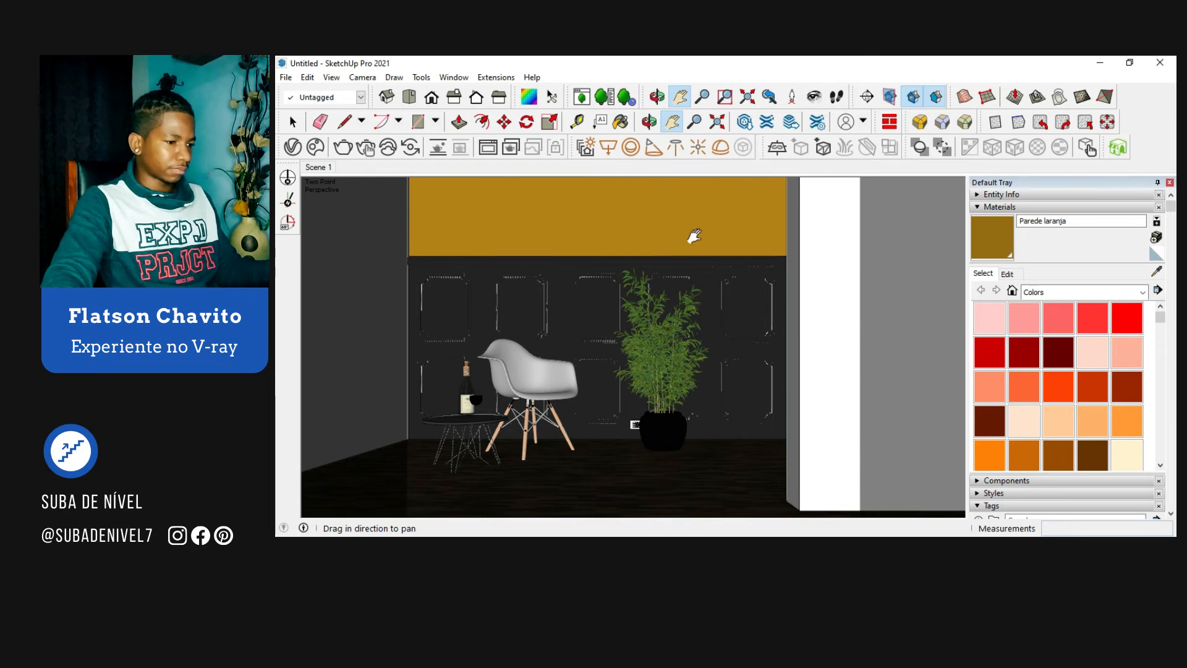
click(694, 121)
mouse_move(593, 370)
mouse_down()
mouse_move(596, 343)
mouse_move(614, 342)
mouse_up()
key(h)
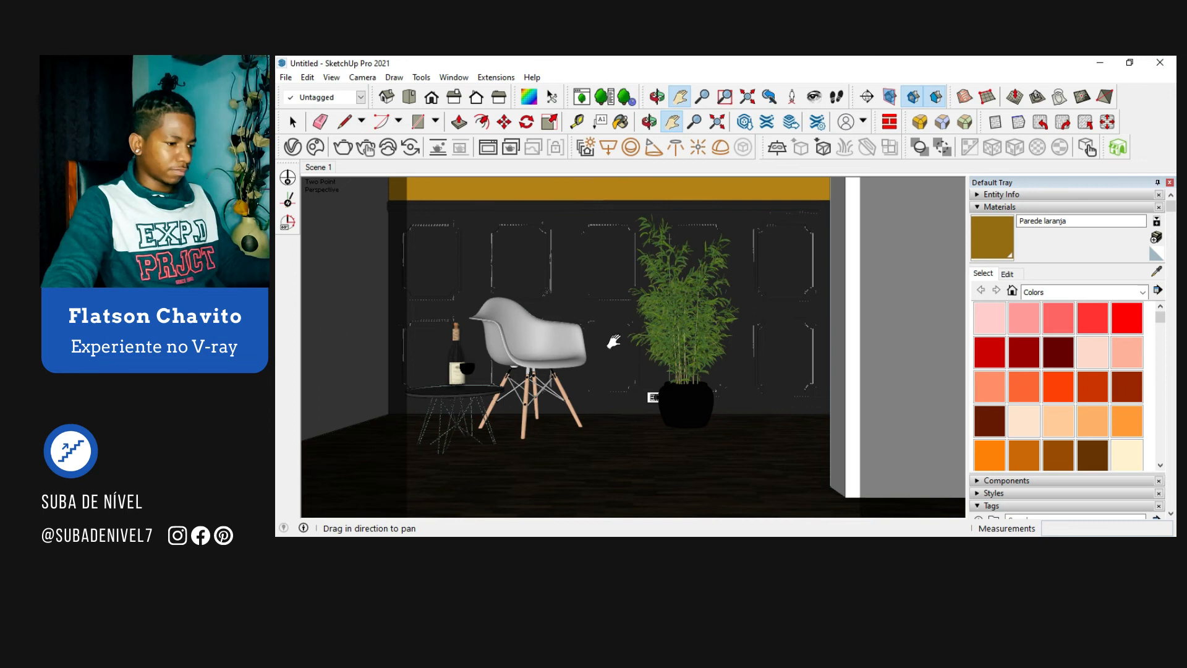
key(space)
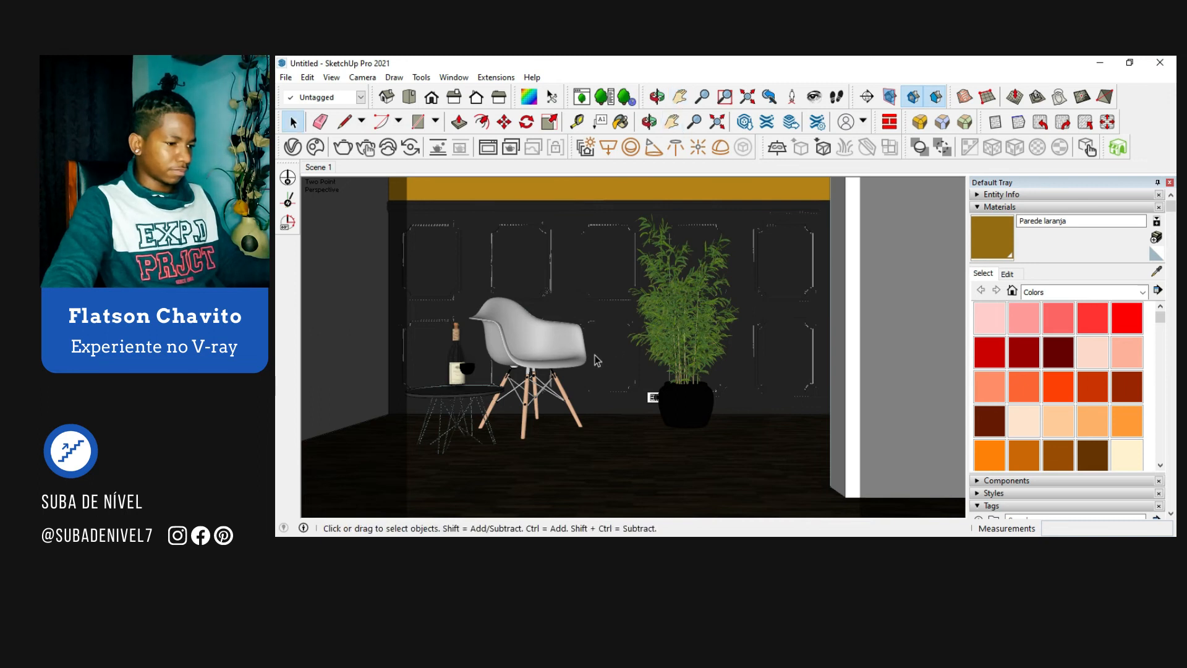
scroll(458, 401, down, 2)
click(674, 431)
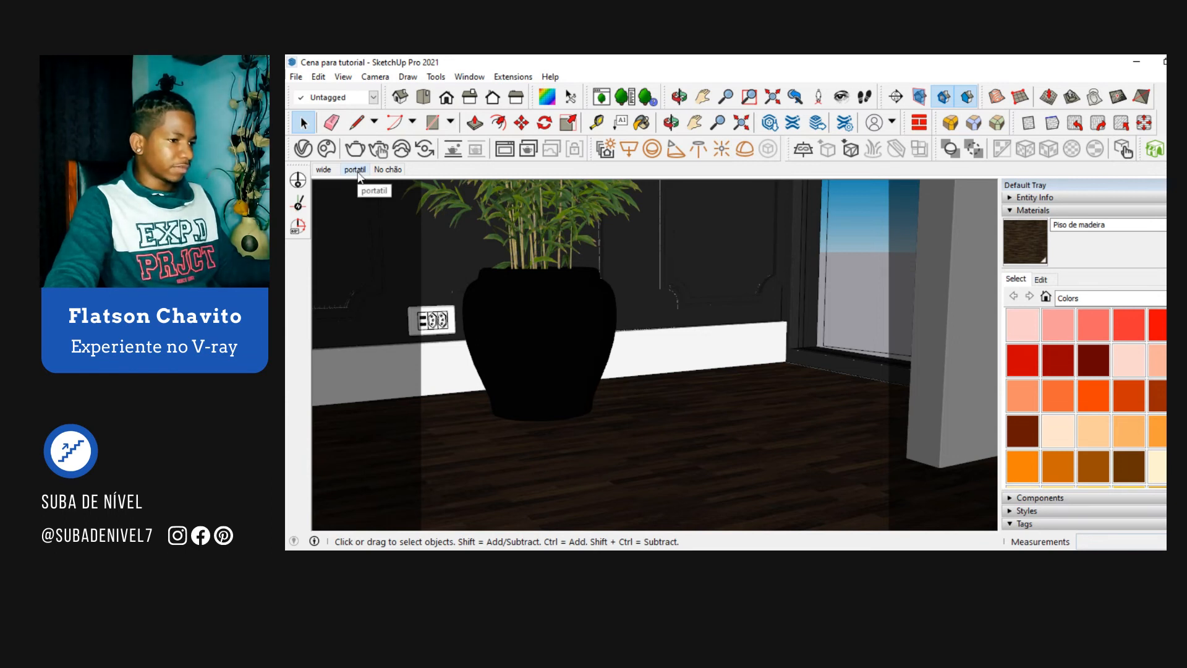
Step: Recall the wide scene and set the V-Ray render output aspect ratio to 4:5 - Portrait
click(331, 174)
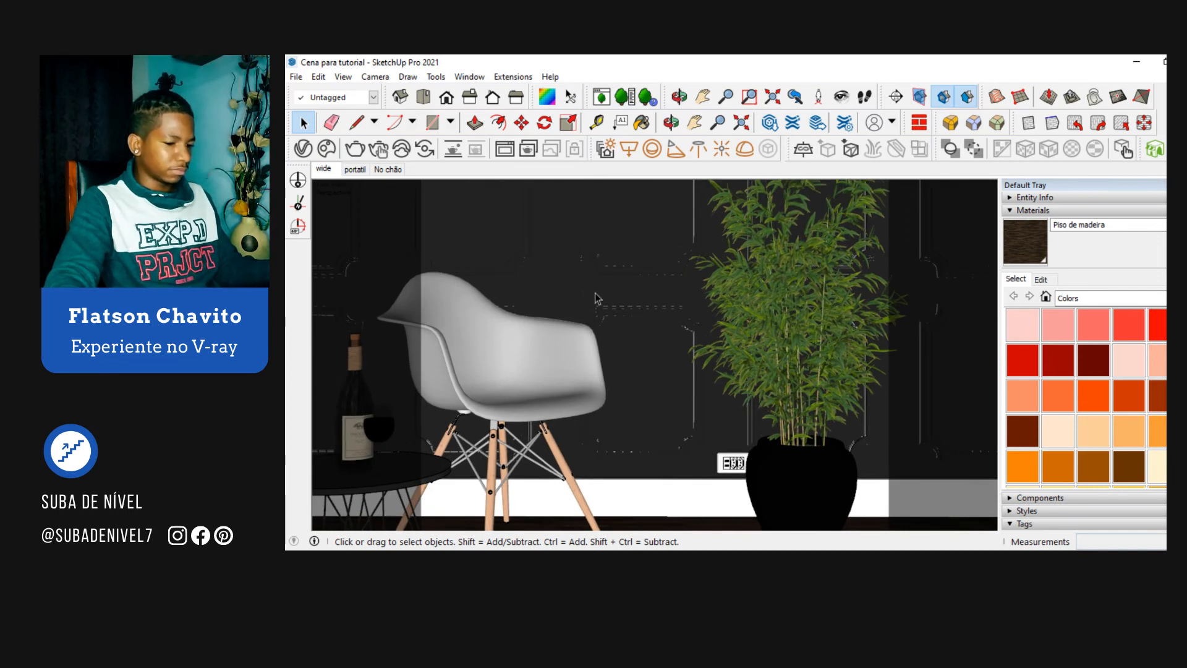
click(303, 149)
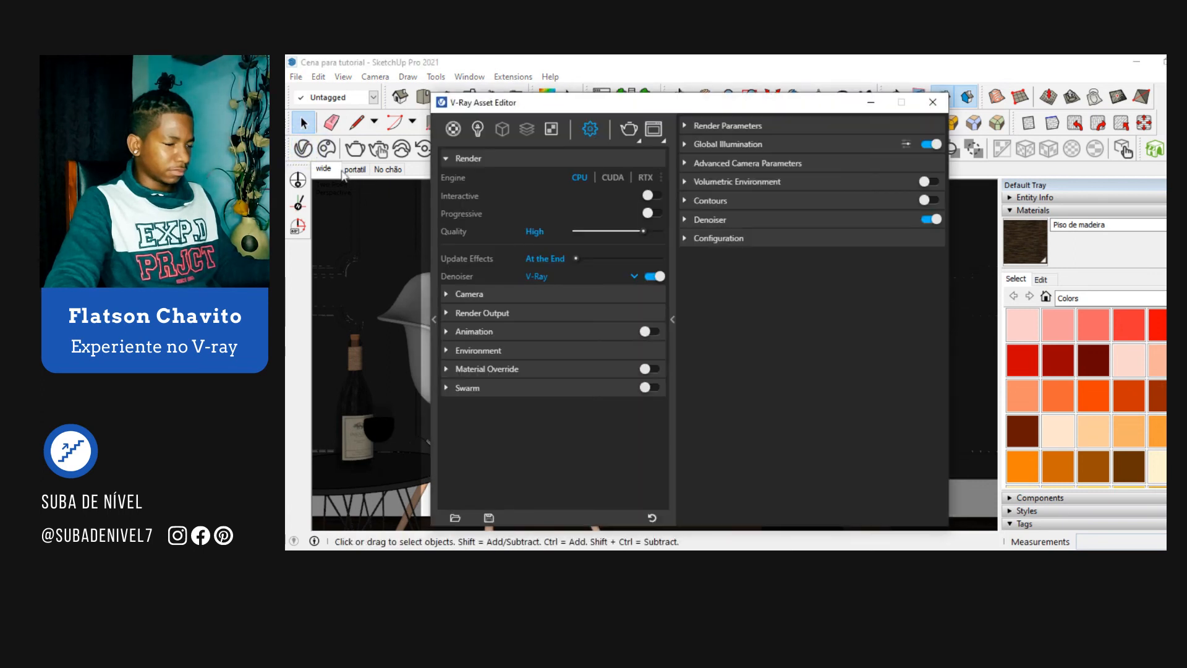
click(568, 314)
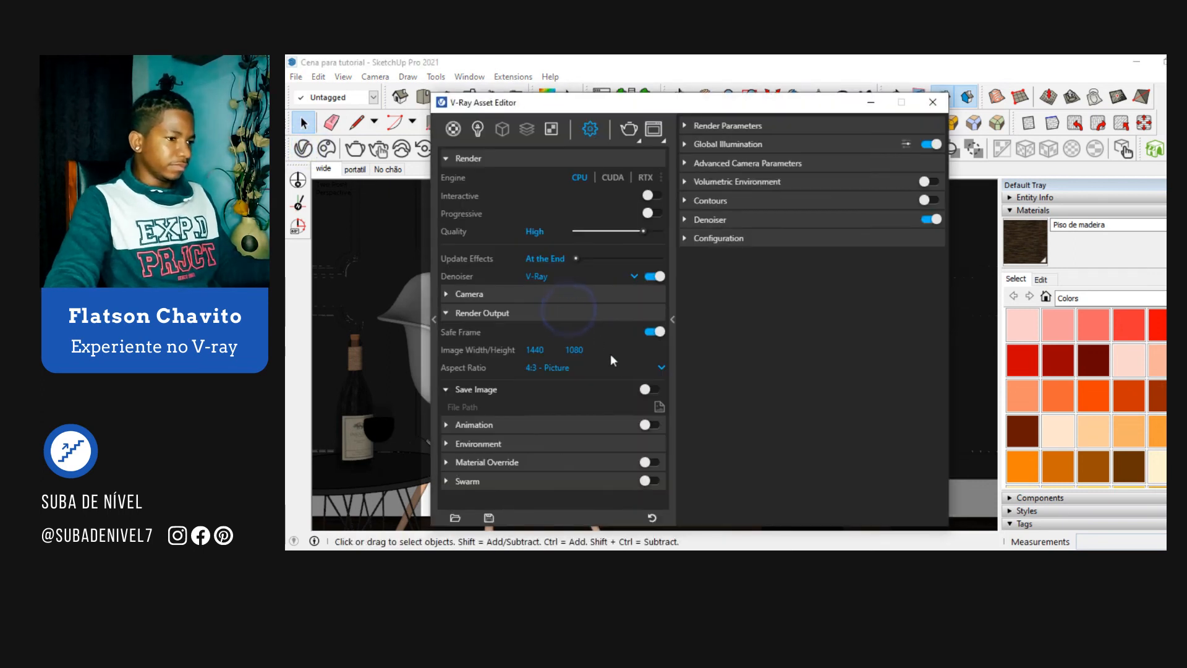
click(624, 370)
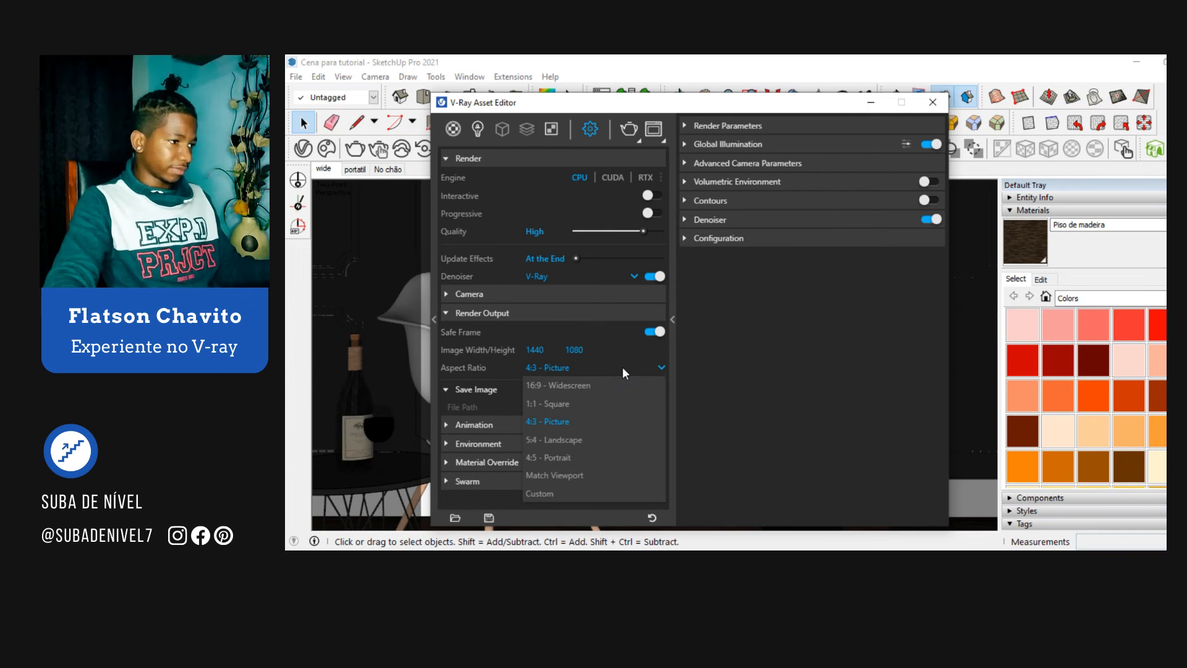
click(569, 458)
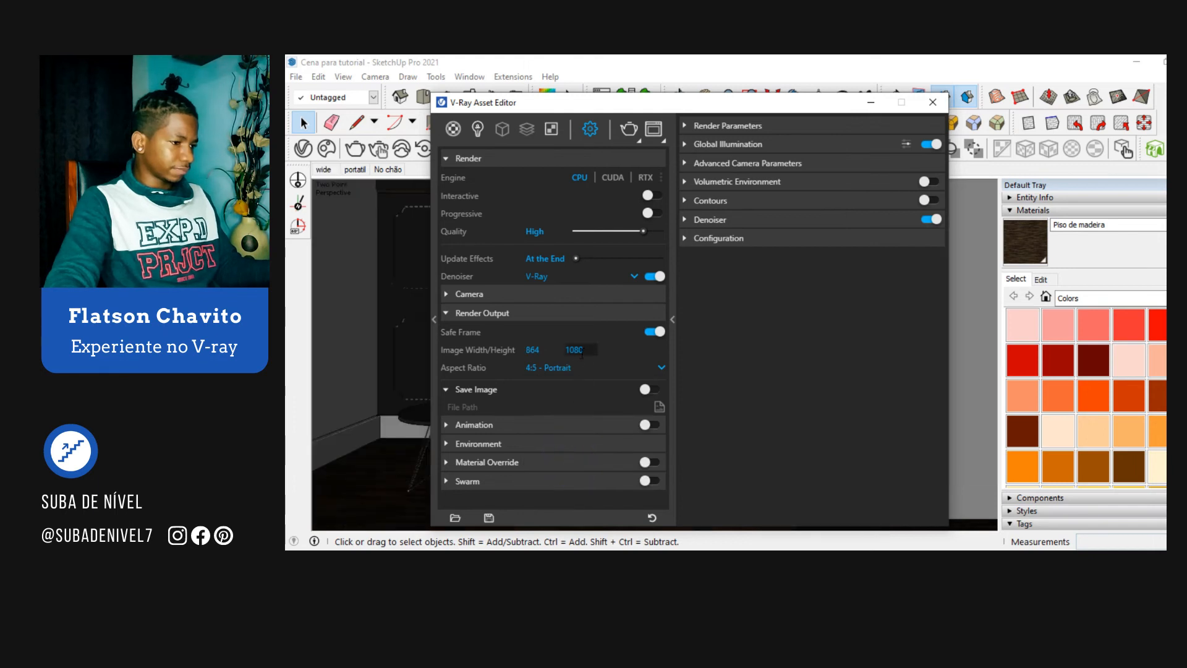
Step: Set the render output image width to 1080, followed by the image height to 1920
double_click(551, 352)
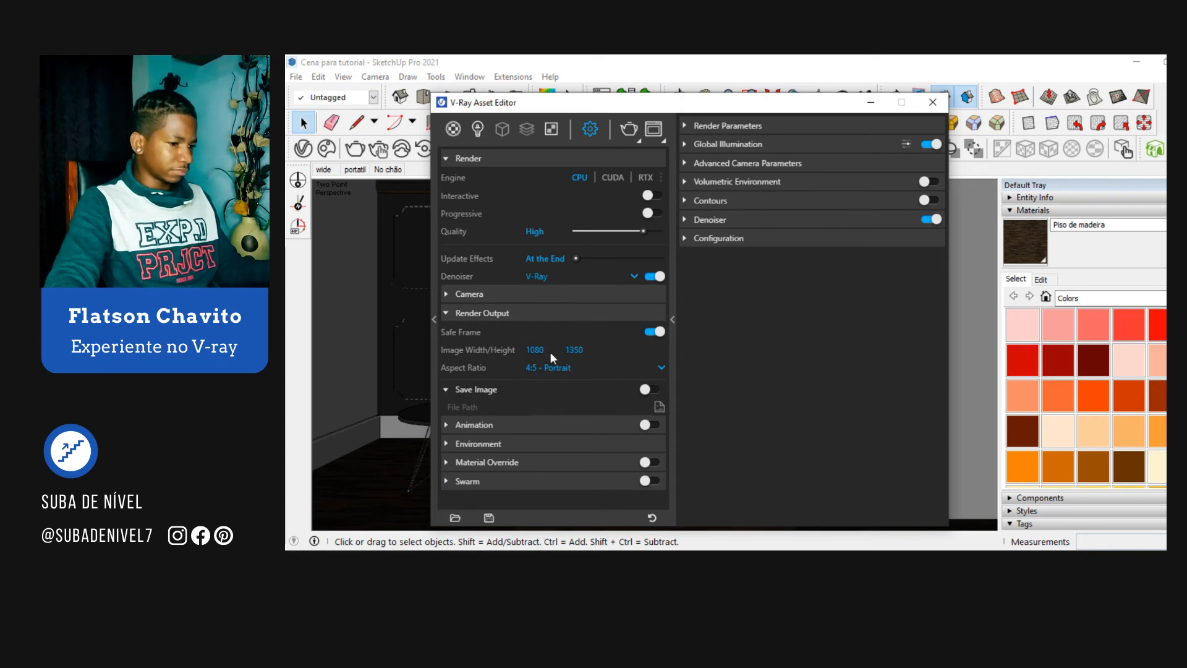
double_click(589, 349)
text(192)
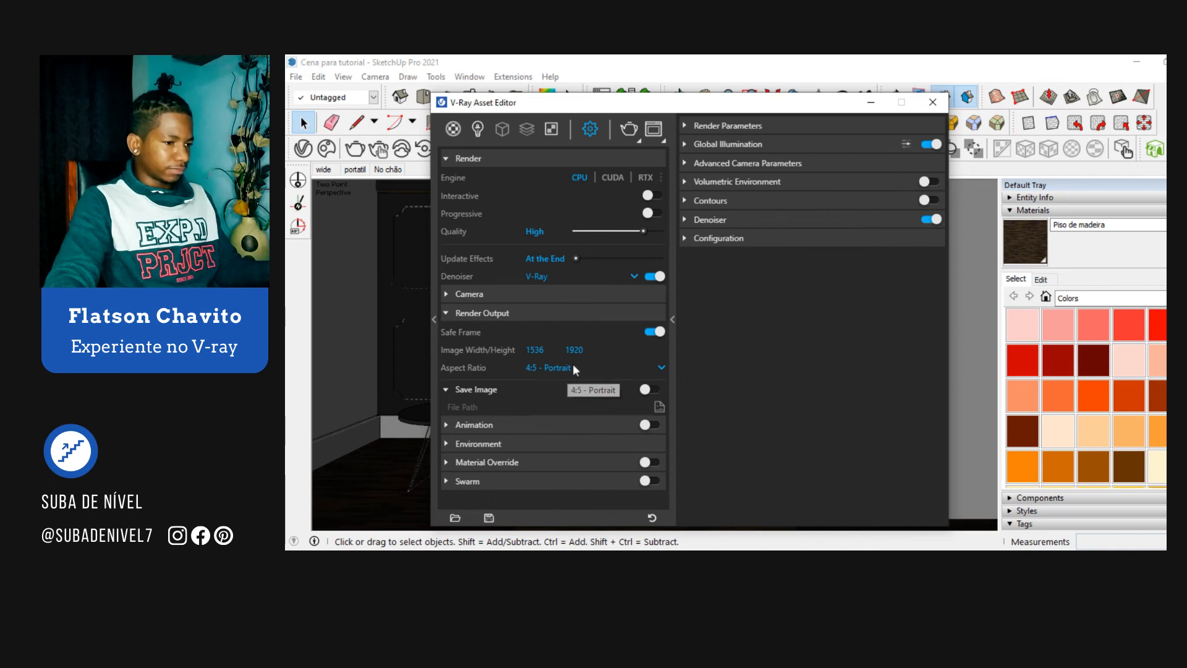
Step: Change the render output aspect ratio to Custom, set the image width to 1080 and minimize the Asset Editor
click(569, 368)
click(563, 496)
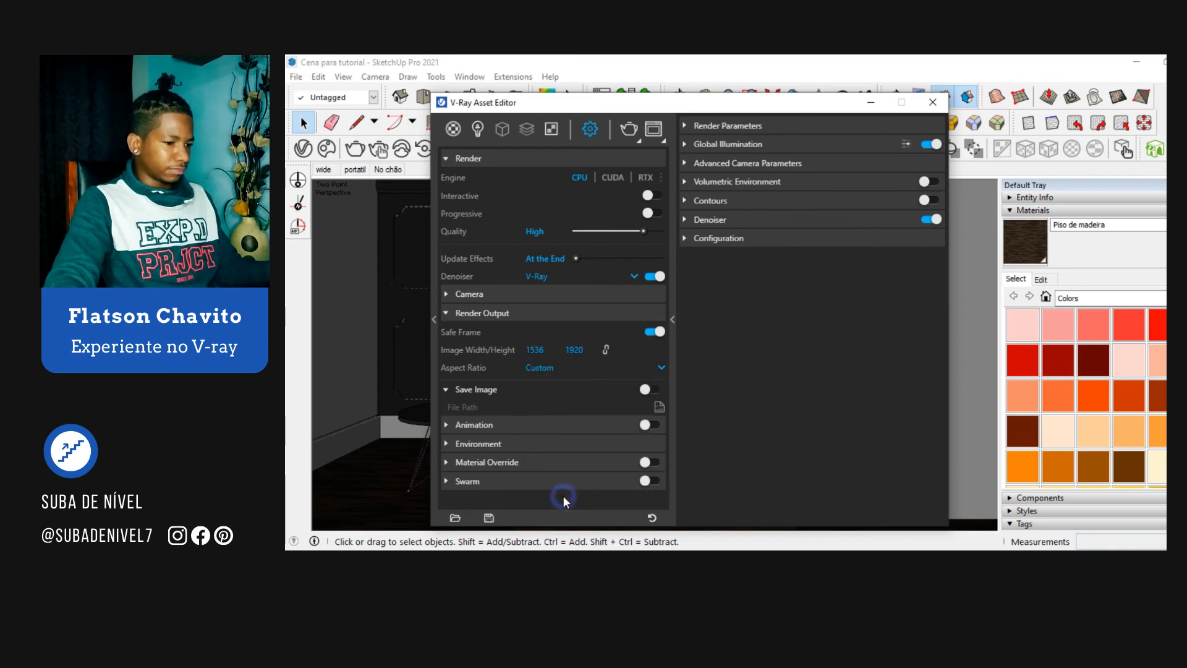
click(552, 349)
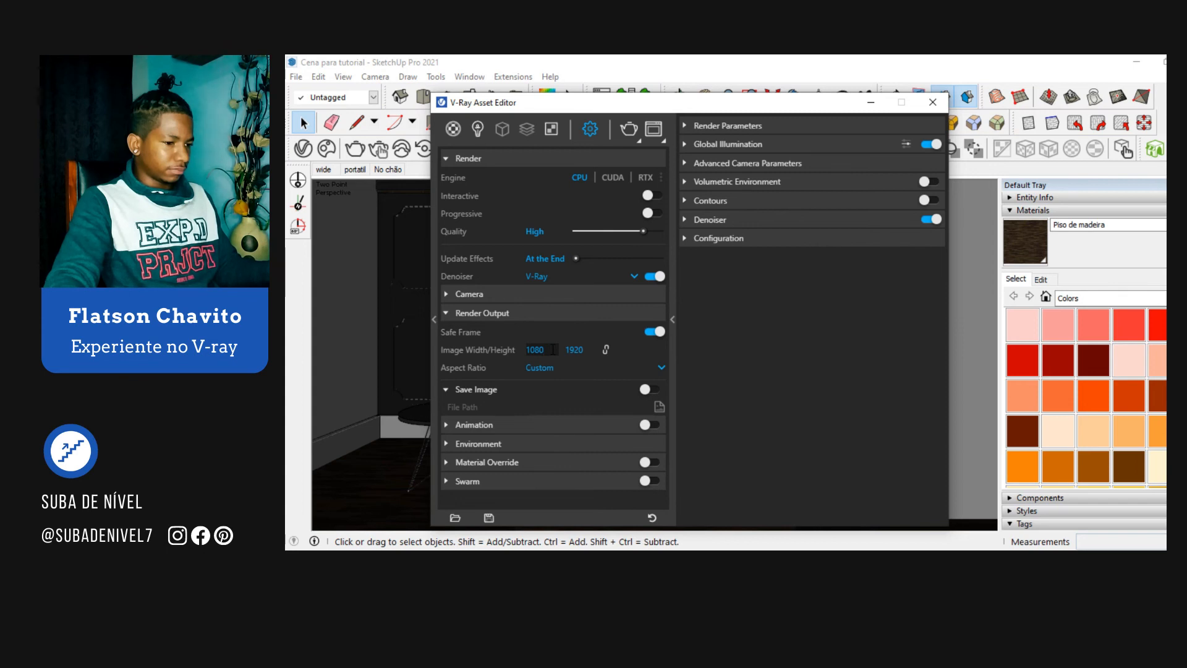
click(872, 104)
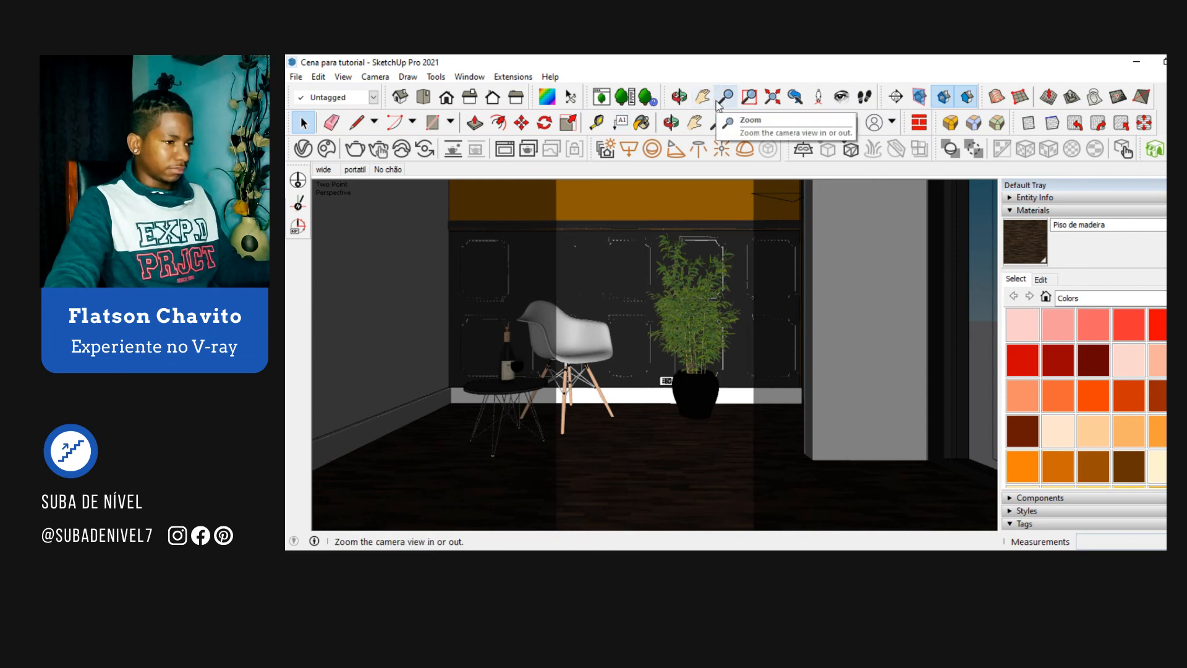
Step: Recall the portatil scene and zoom out so the chair, plant, floor and orange wall fit the vertical safe frame
click(356, 169)
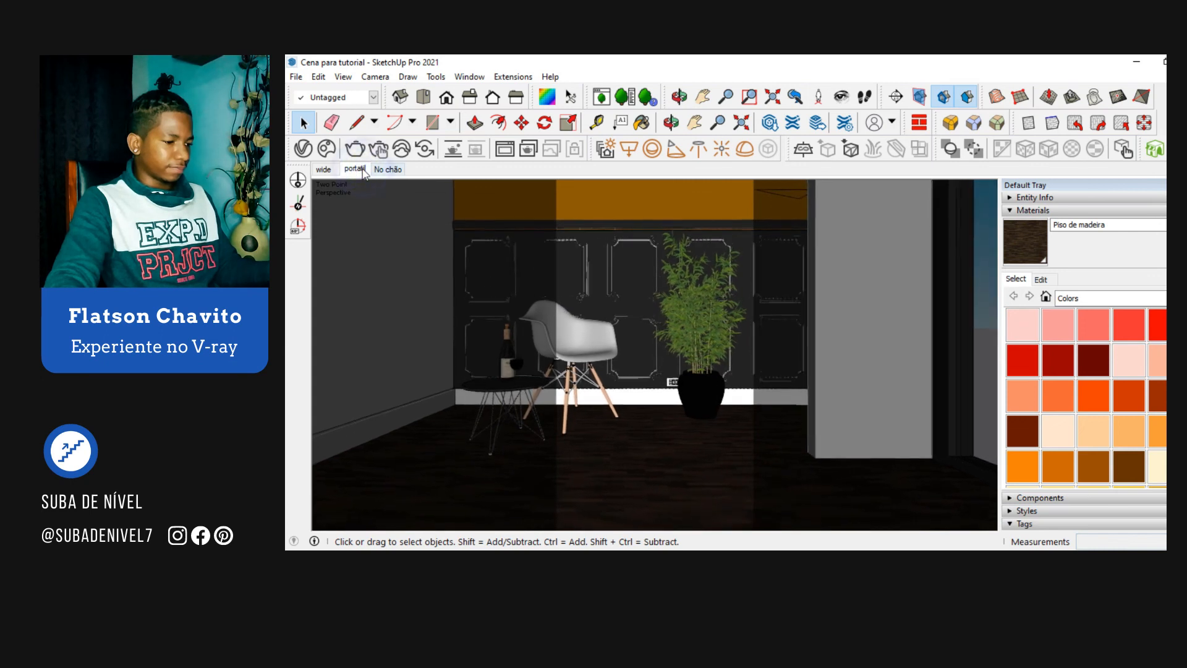
click(726, 96)
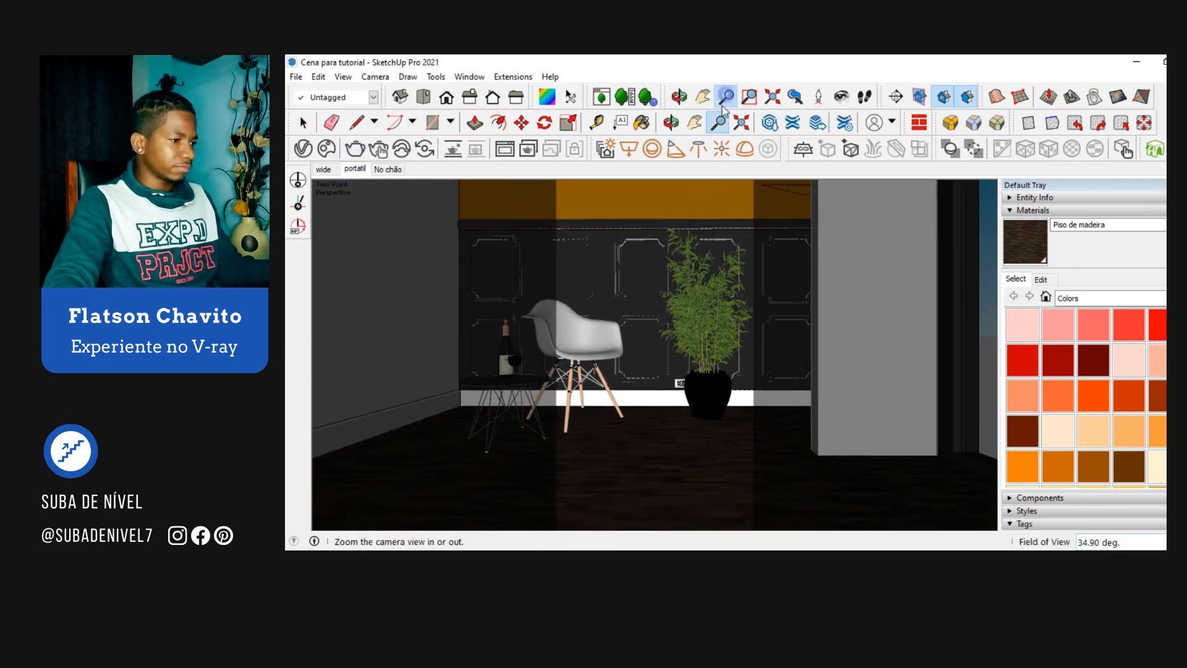
drag(648, 294, 645, 390)
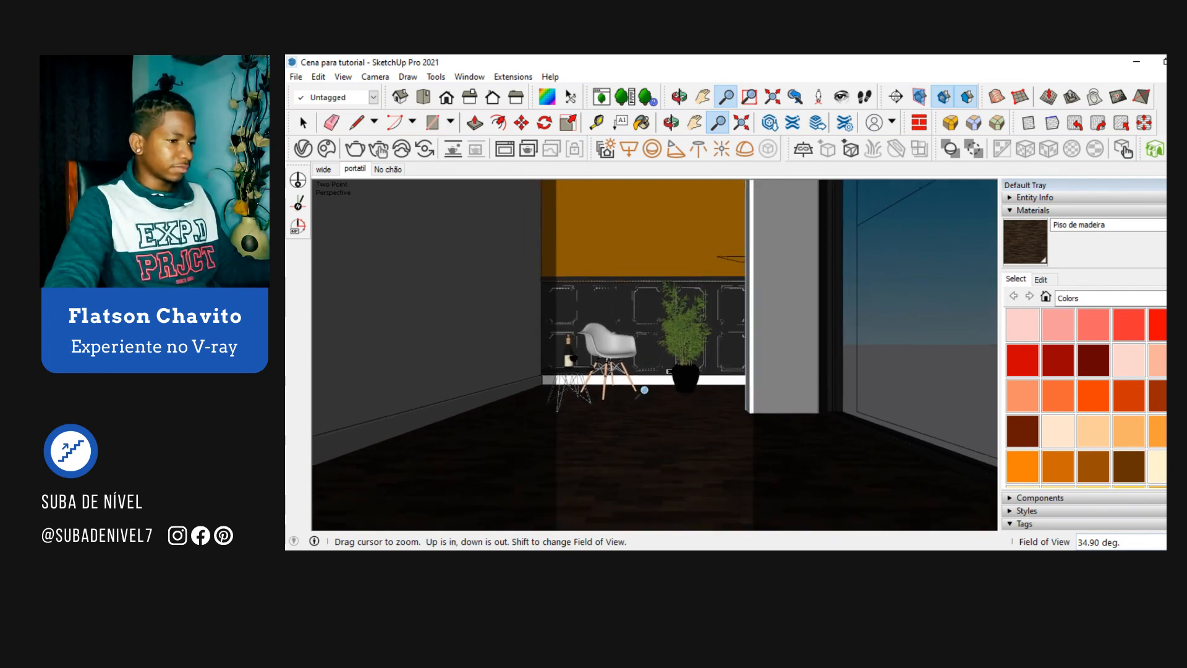
key(space)
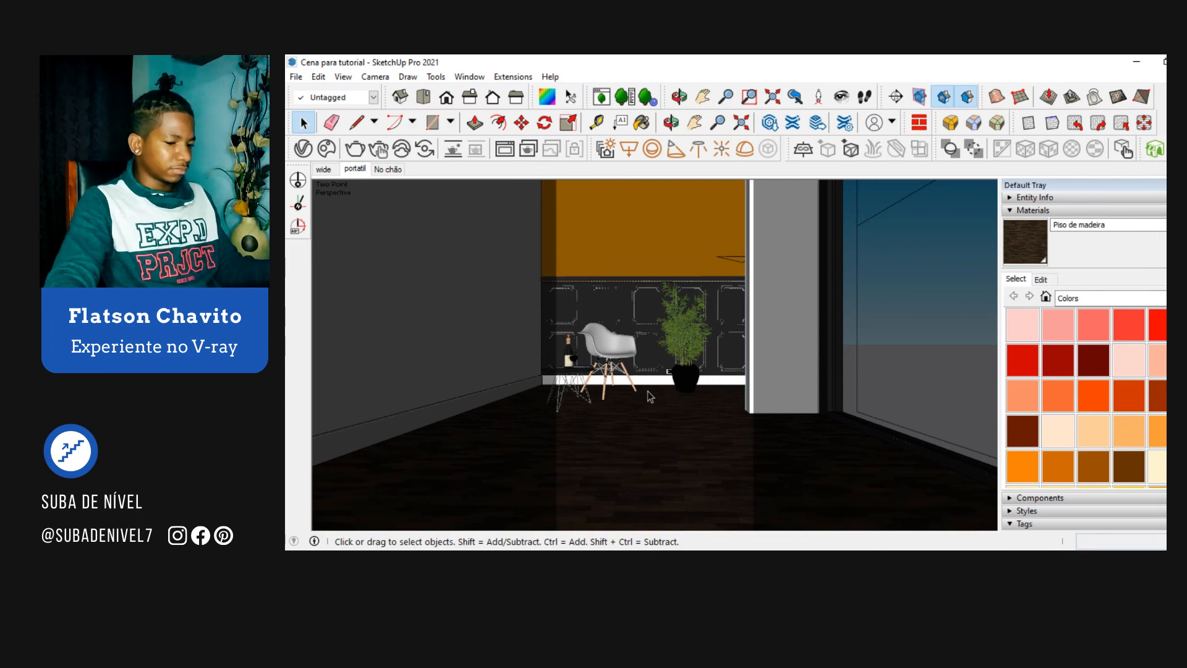
click(1027, 73)
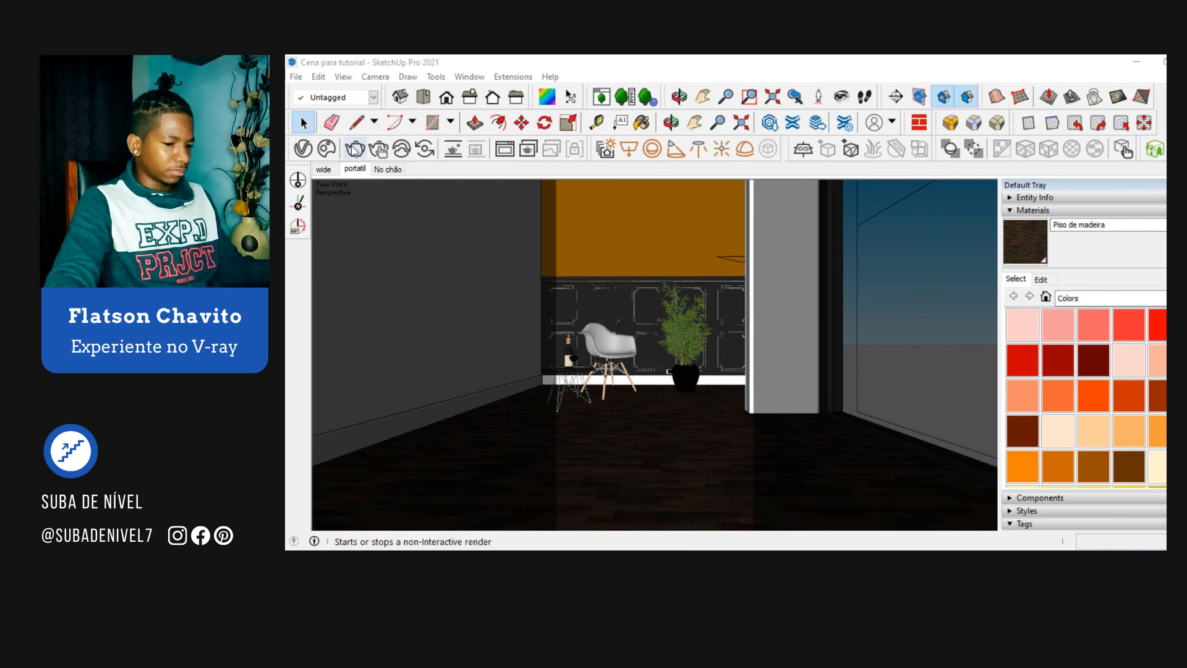
Step: Show the V-Ray Frame Buffer maximized and examine the chair, plant and wood floor in the vertical render up close
click(505, 150)
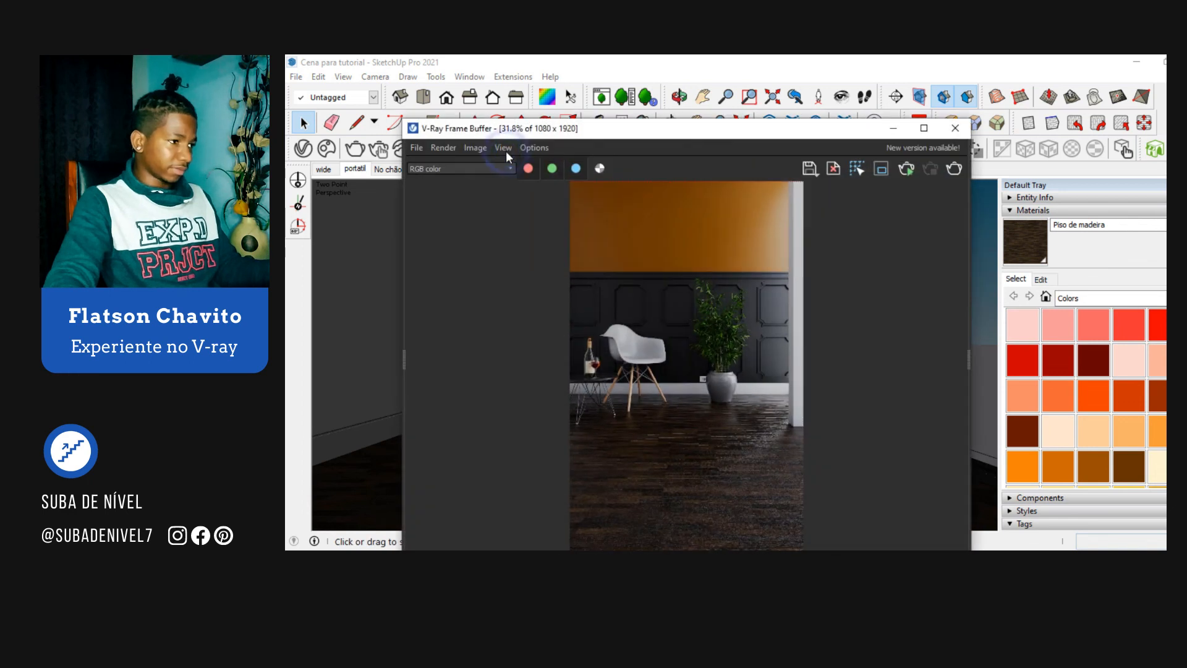
click(922, 129)
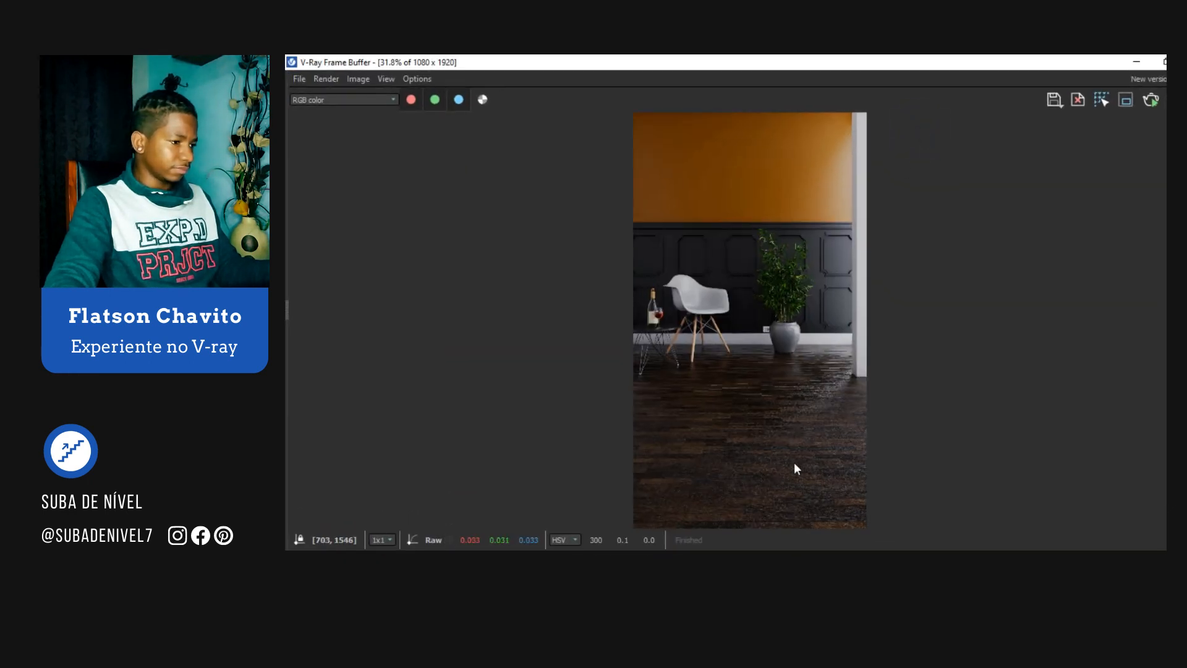
scroll(734, 321, up, 1)
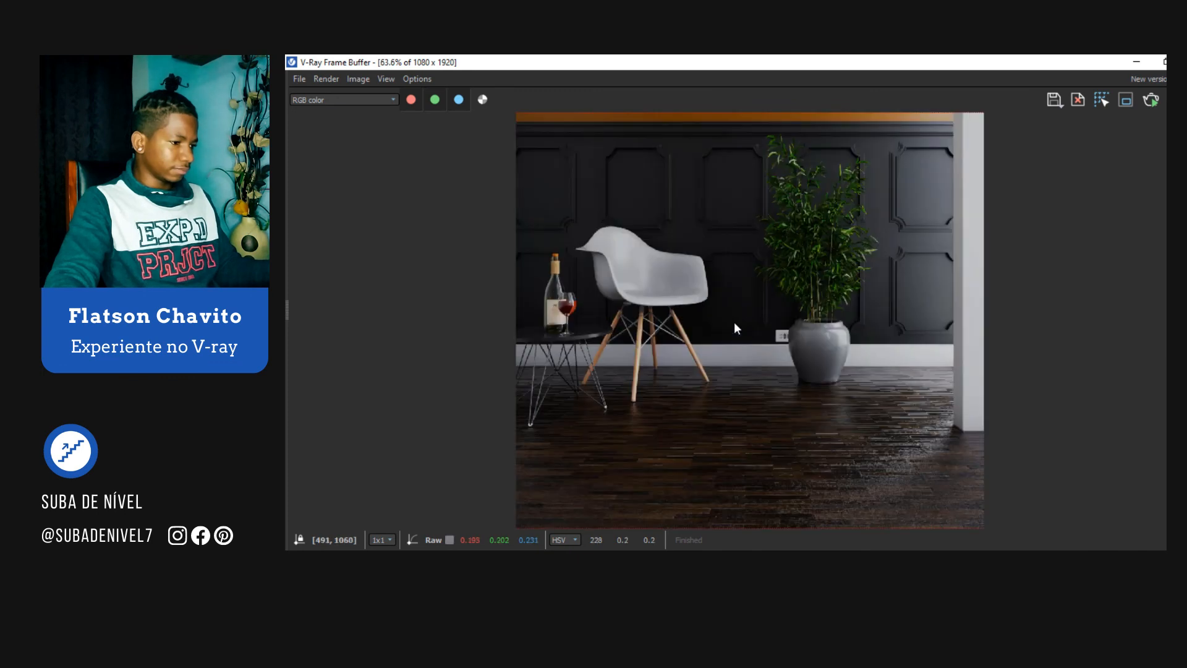
key(Up)
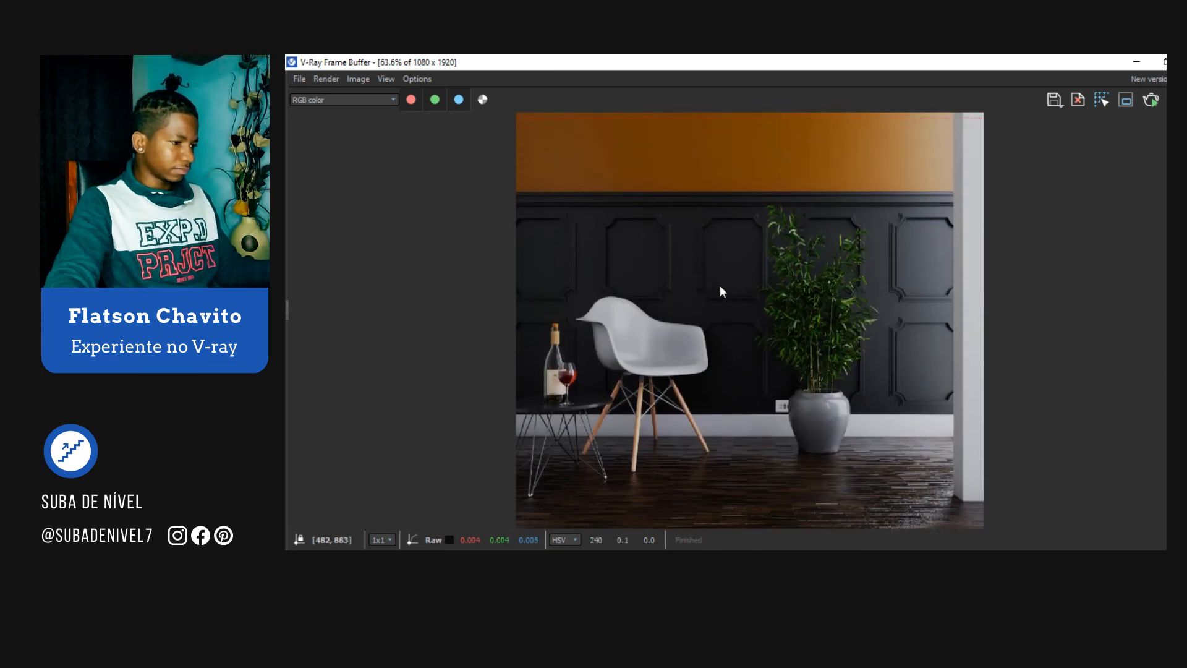
middle_drag(726, 398, 711, 337)
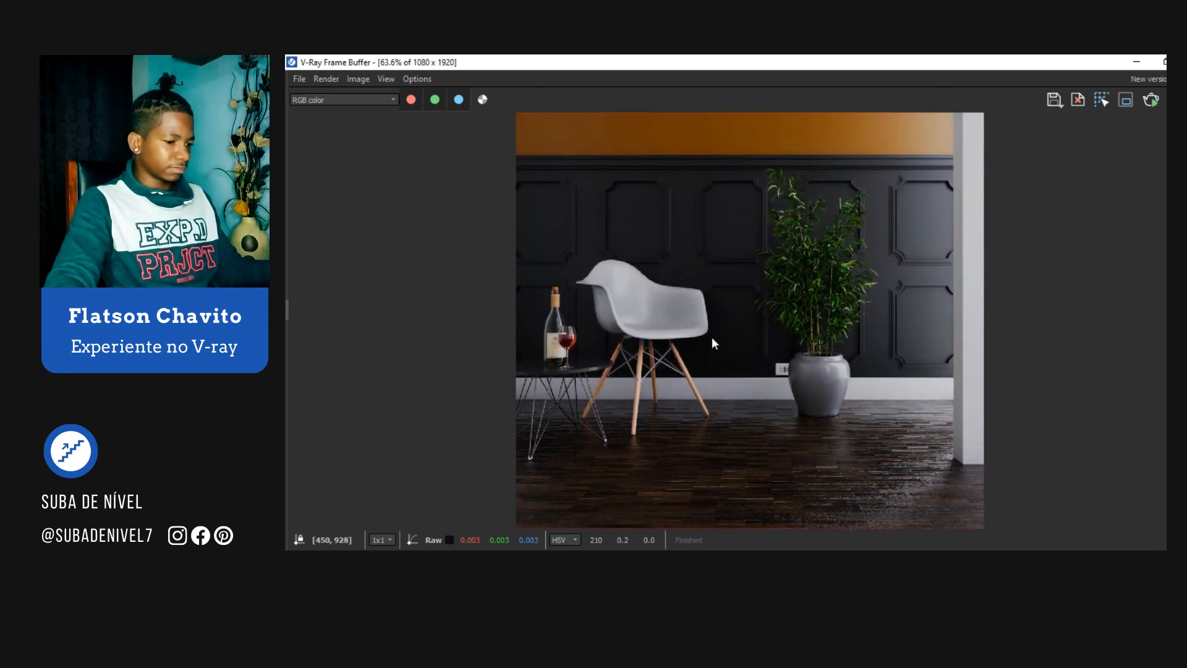
scroll(711, 336, down, 3)
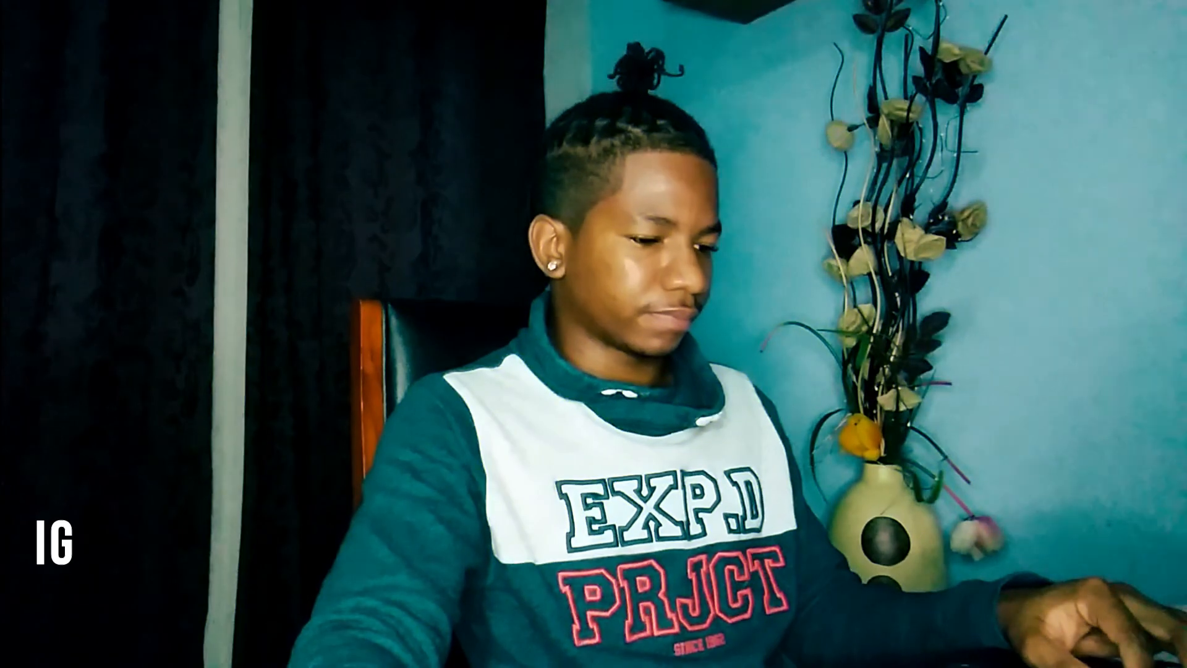